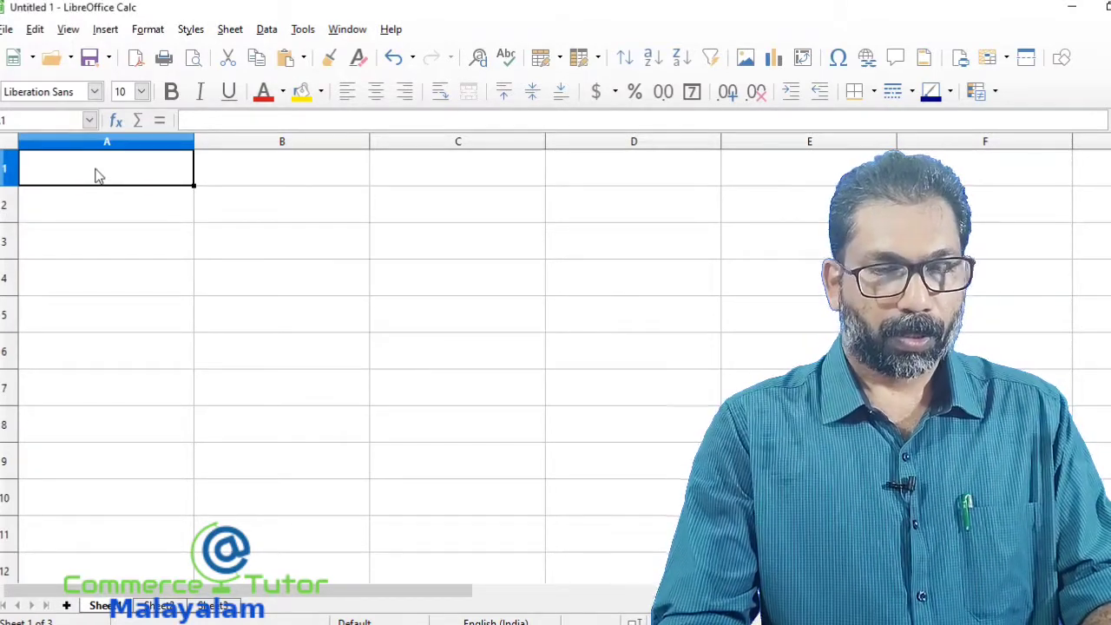
# Enter the formula =TODAY() in cell A1 to return the current date
pyautogui.write('=')
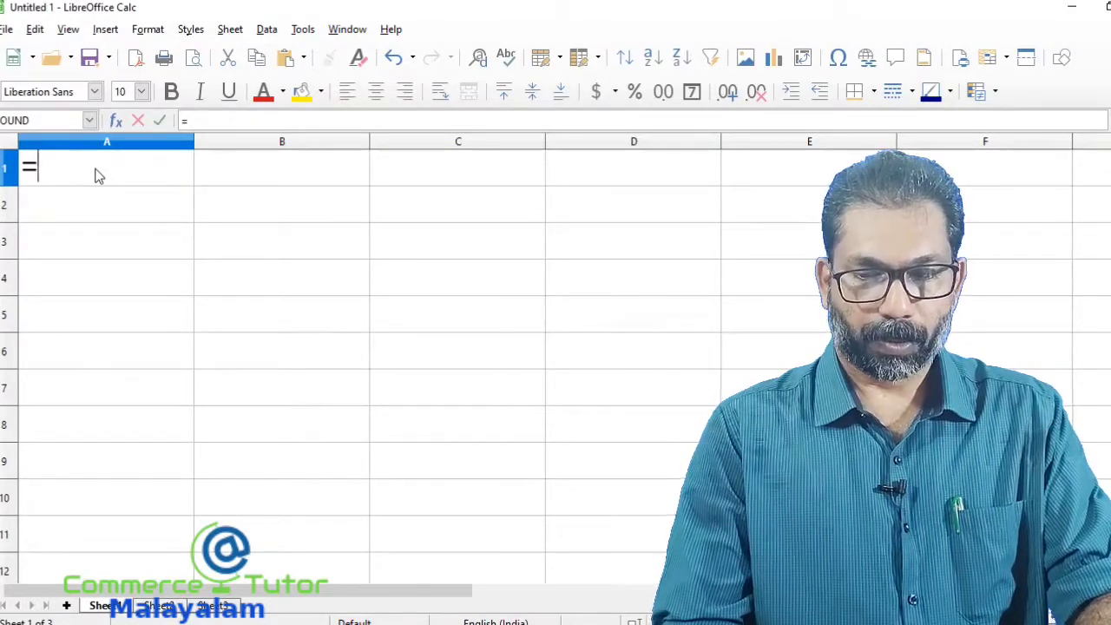
pyautogui.write('T')
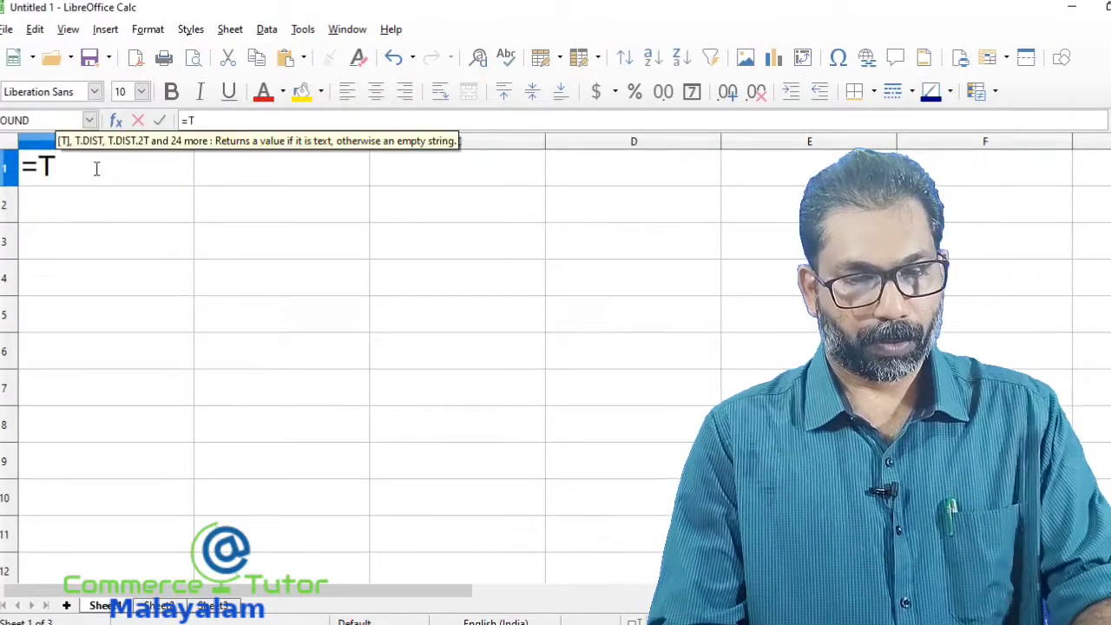
pyautogui.write('ODA')
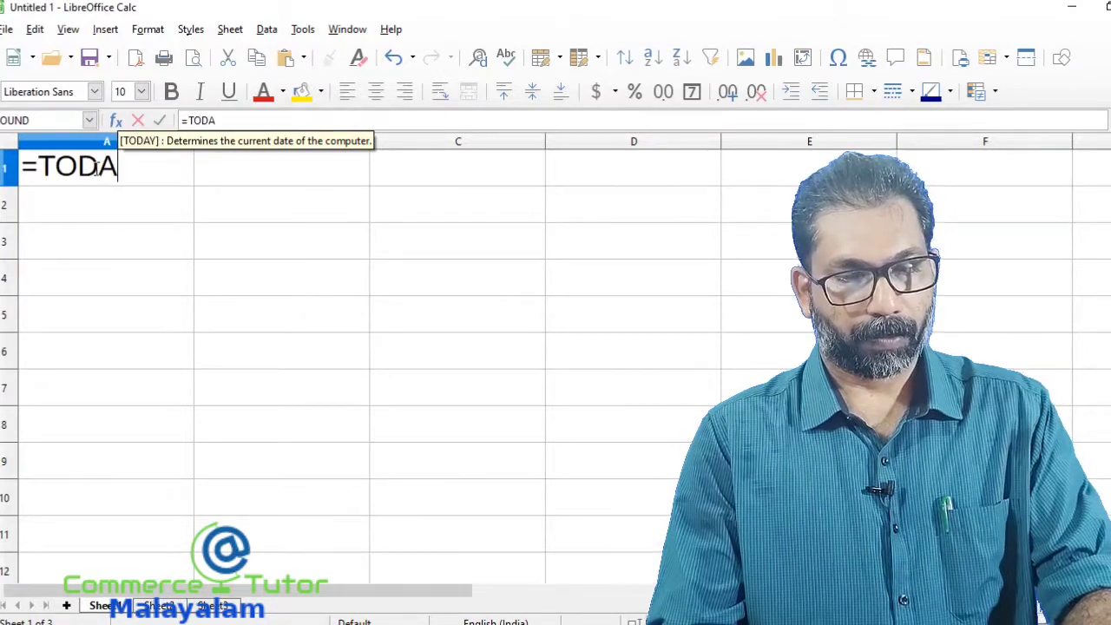
pyautogui.write('Y')
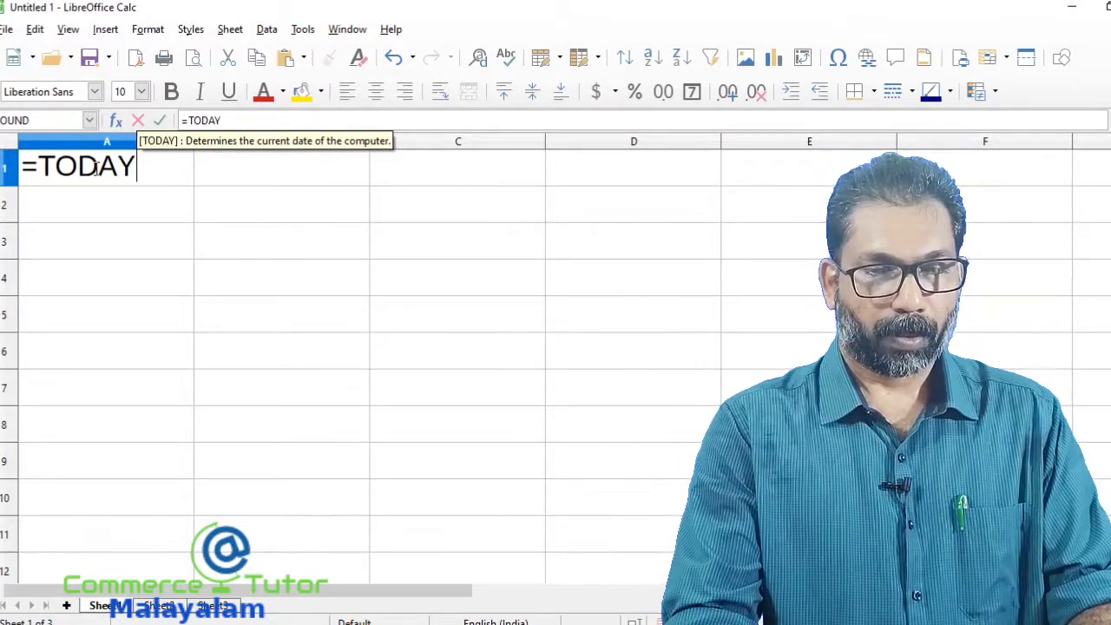
pyautogui.write('(')
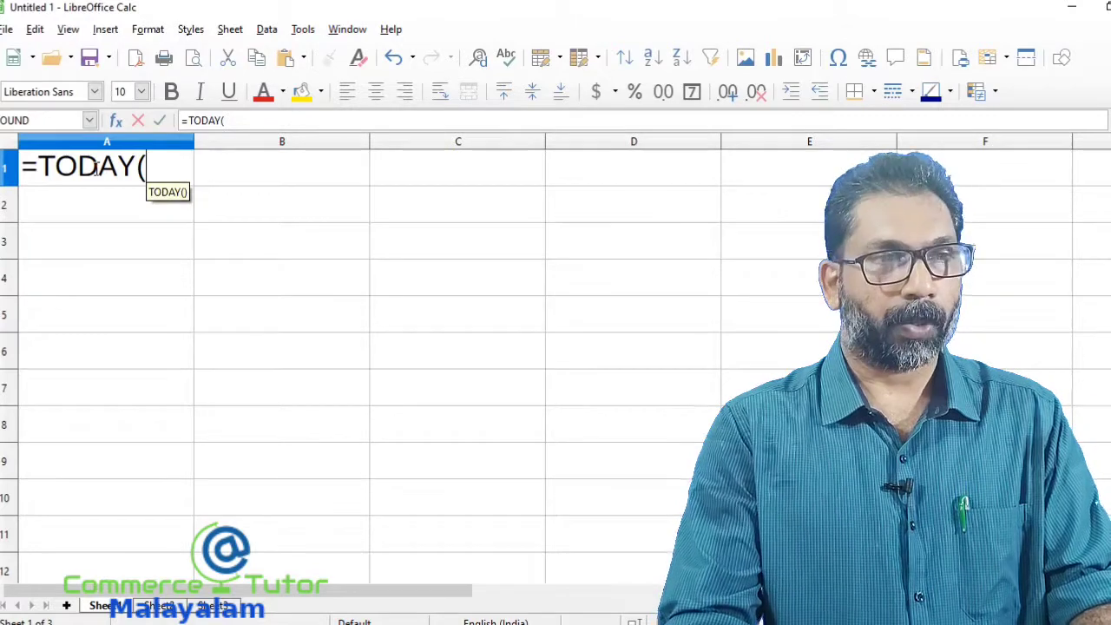
pyautogui.write(')')
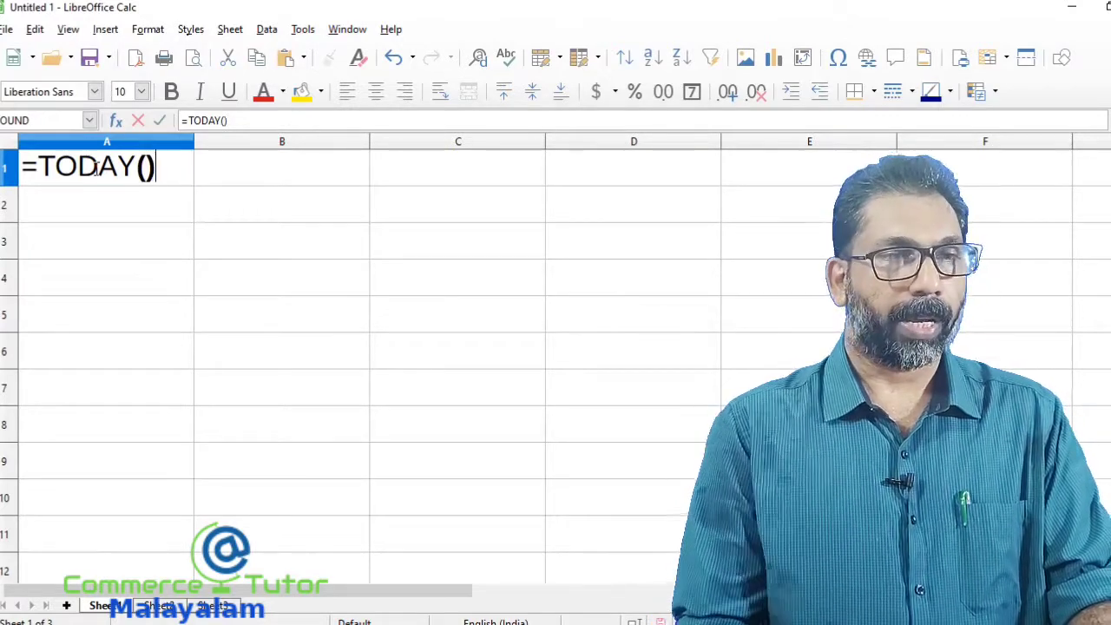
pyautogui.press('Return')
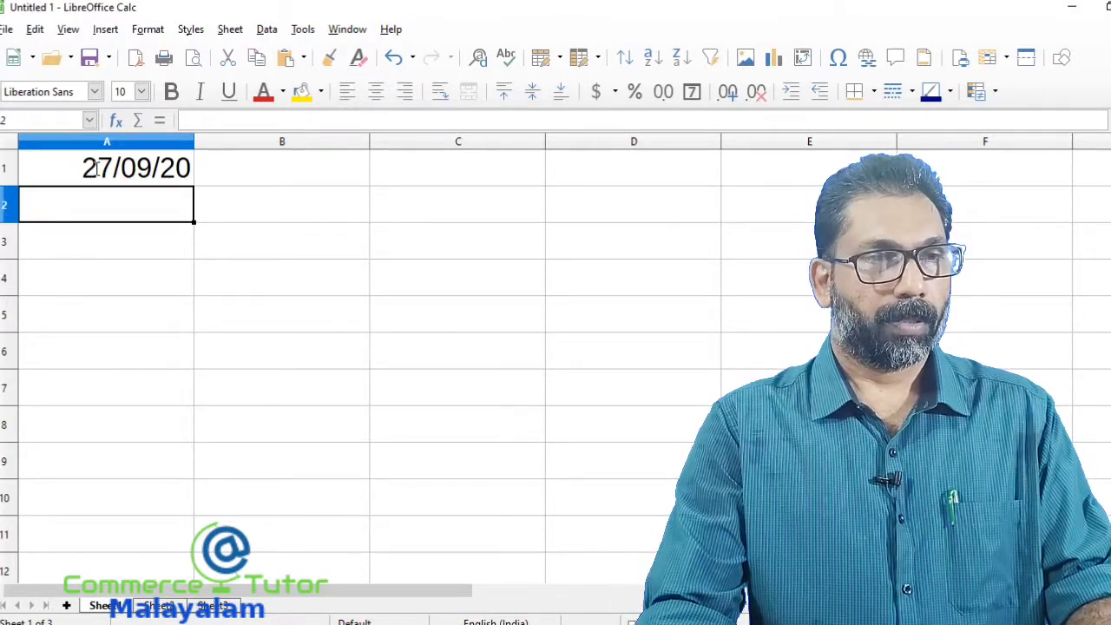
# Enter the formula =NOW() in cell A2 and widen column A enough to show the full date and time
pyautogui.write('=')
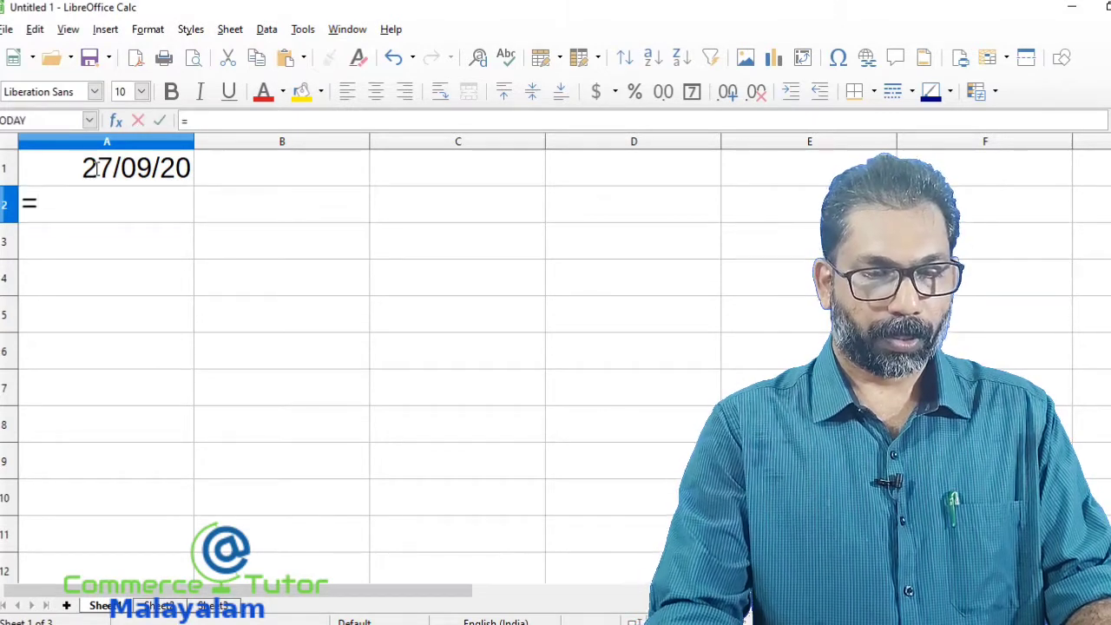
pyautogui.write('NO')
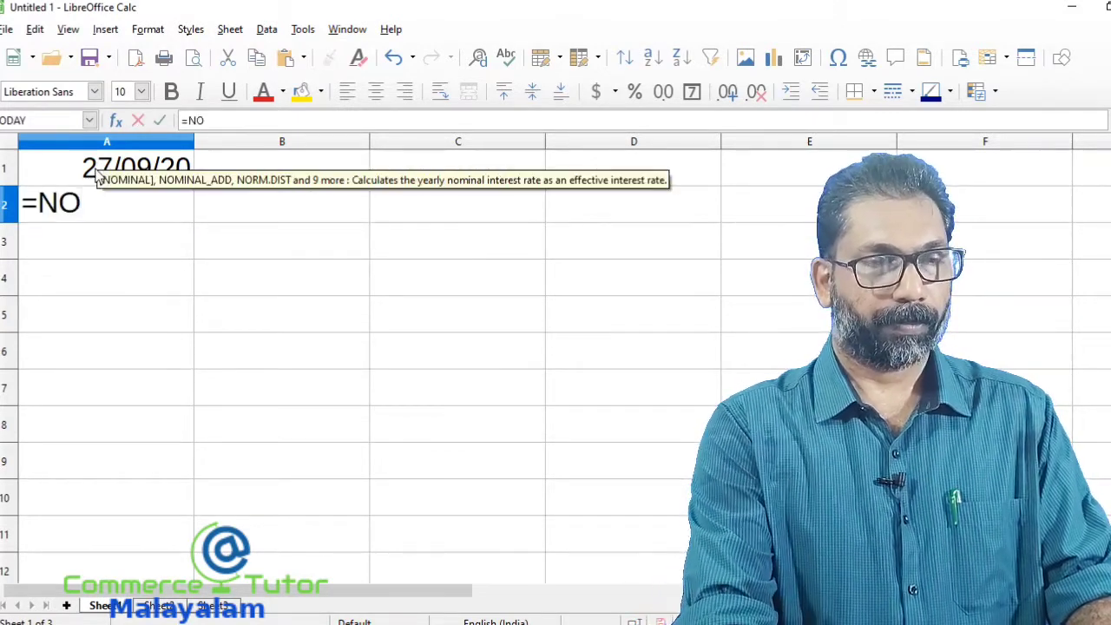
pyautogui.write('W')
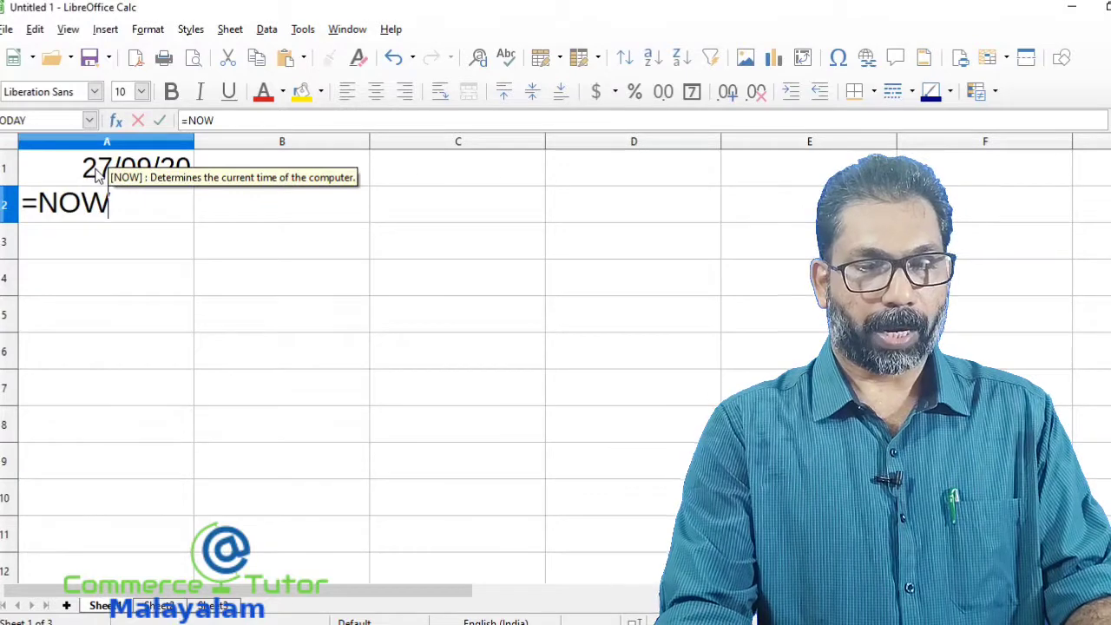
pyautogui.write('()')
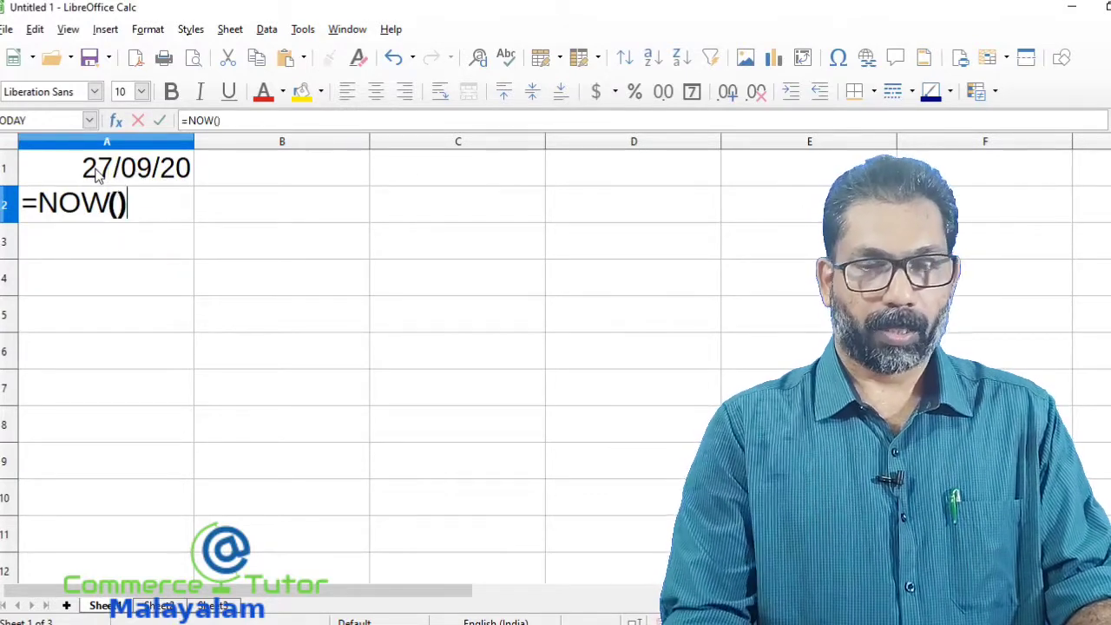
pyautogui.press('Return')
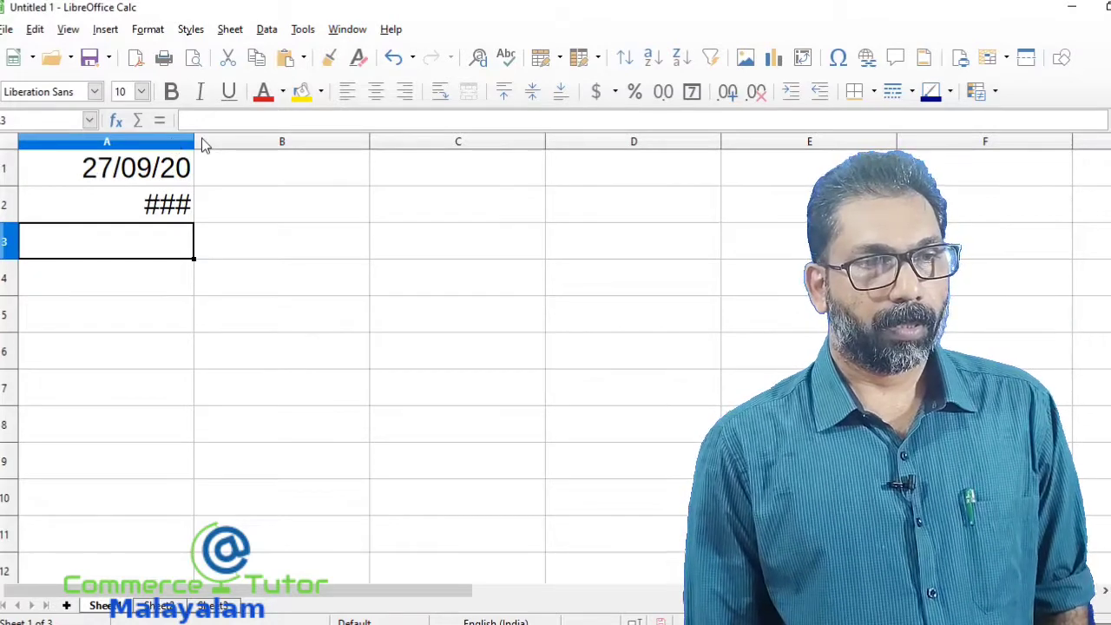
pyautogui.moveTo(195, 139); pyautogui.dragTo(225, 147)
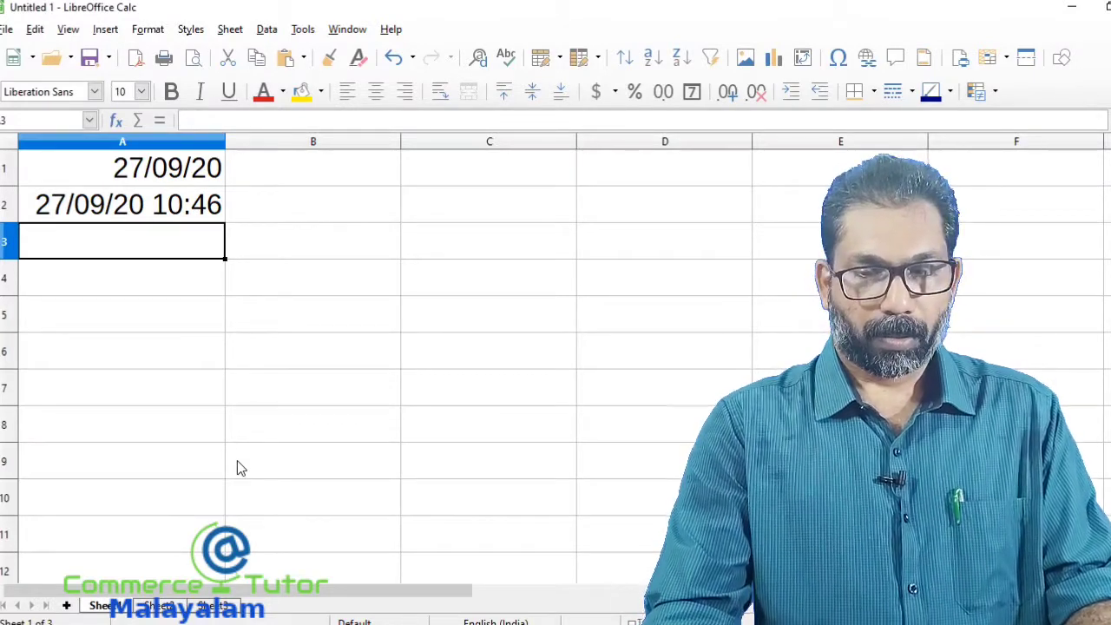
# Enter the formula =YEAR("27/09/2020") in cell A3 to extract the year from the quoted date
pyautogui.write('=')
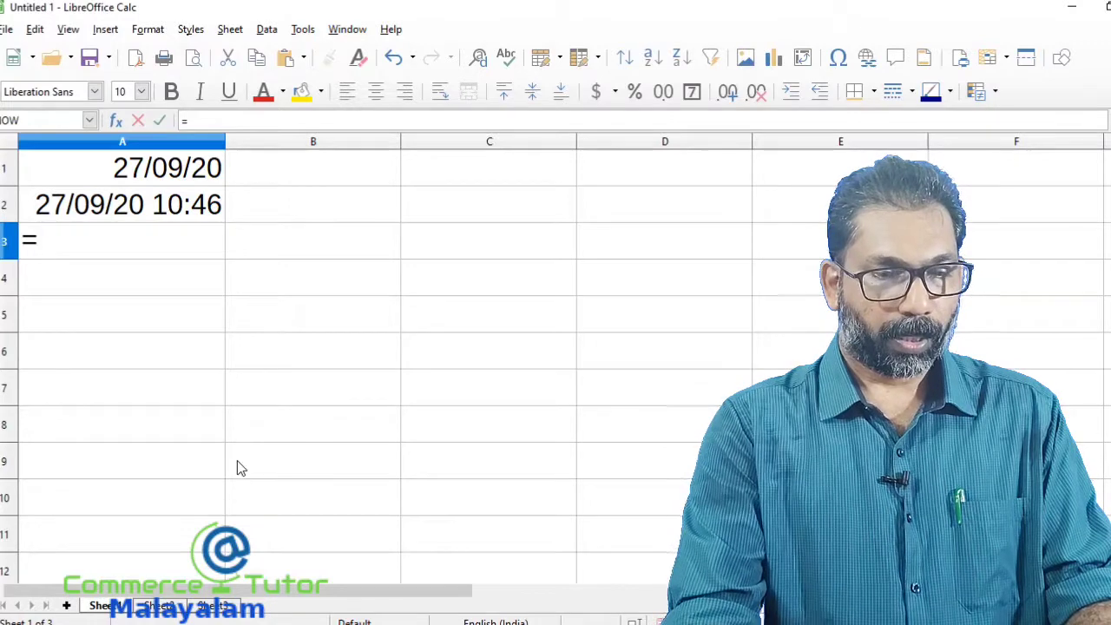
pyautogui.write('YEAR')
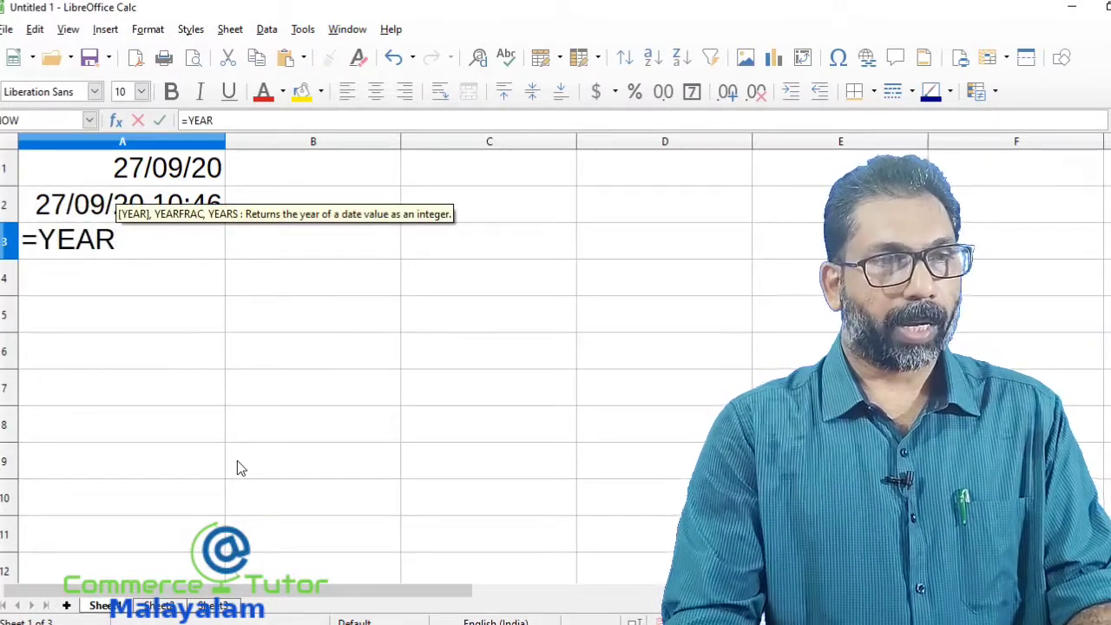
pyautogui.write('(')
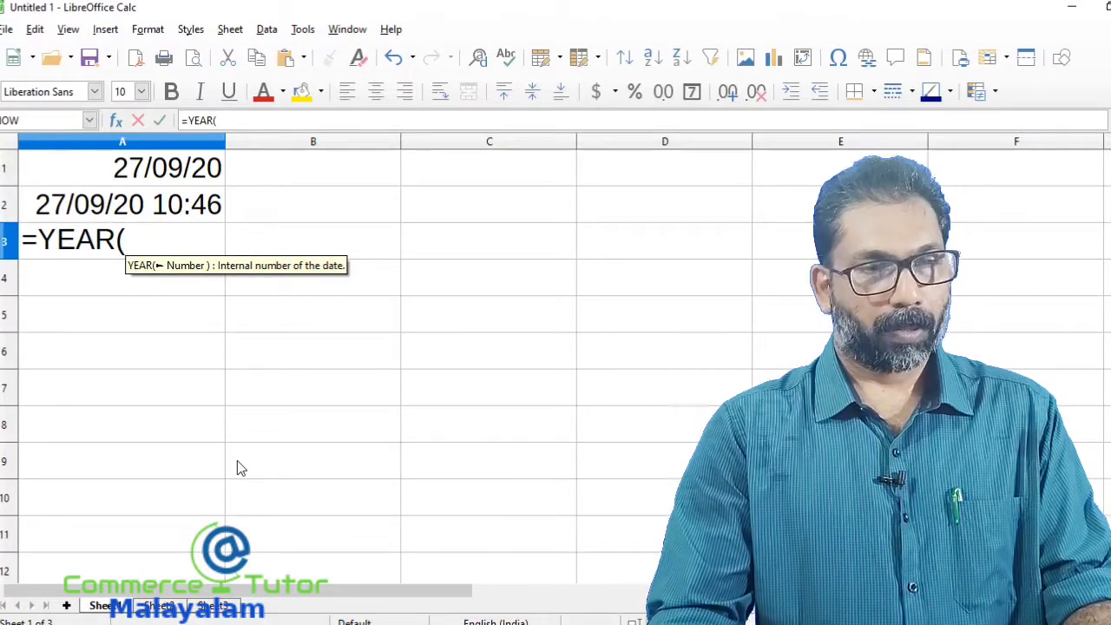
pyautogui.write('"')
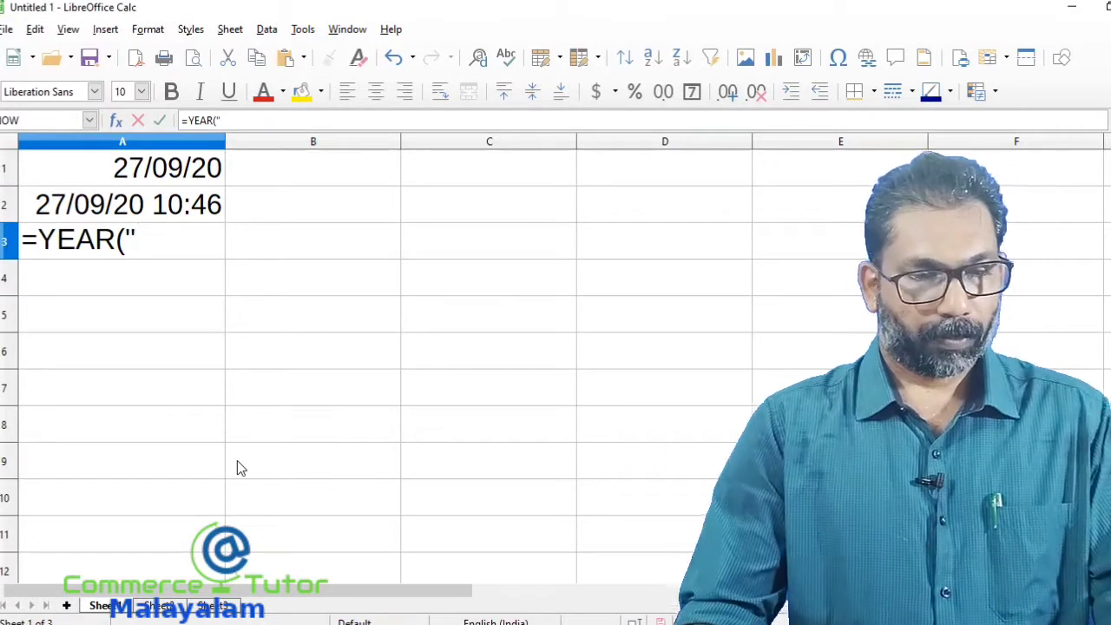
pyautogui.write('2')
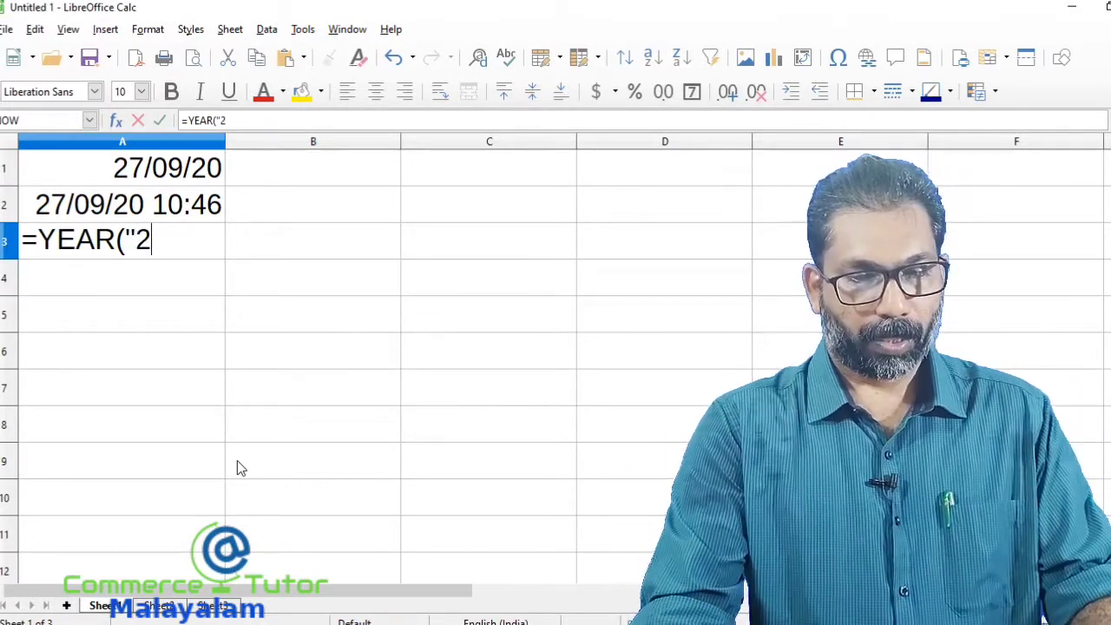
pyautogui.write('7/')
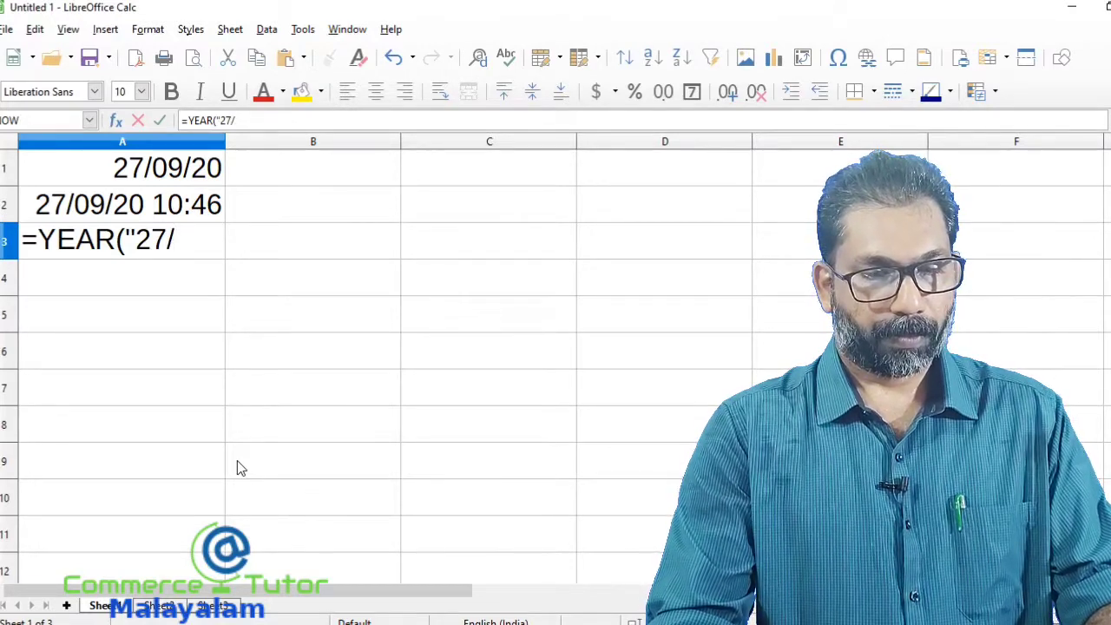
pyautogui.write('09')
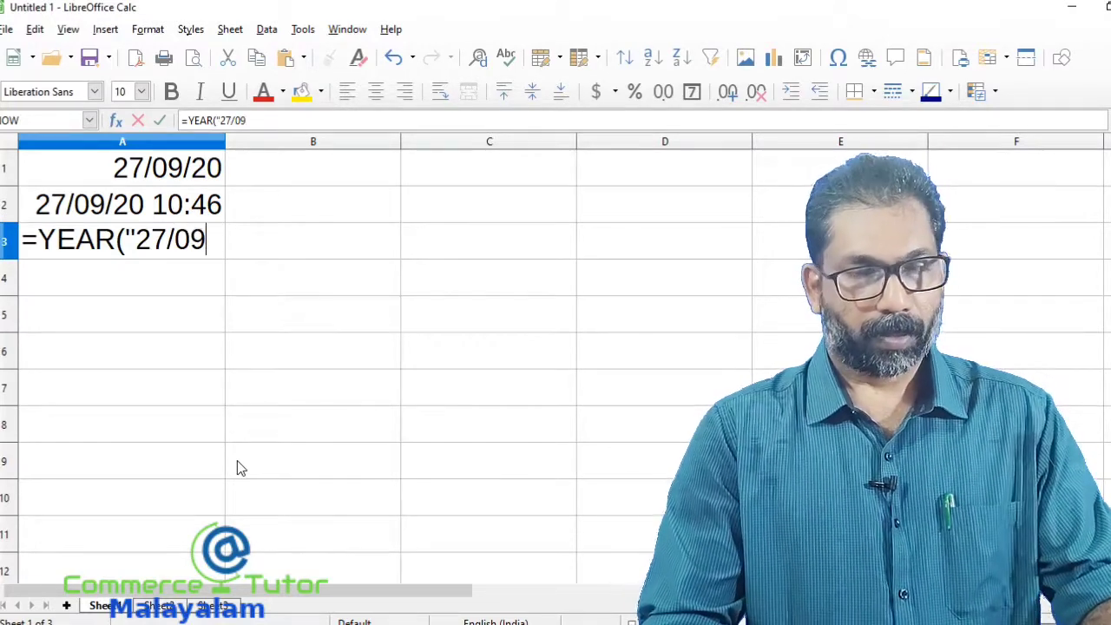
pyautogui.write('/')
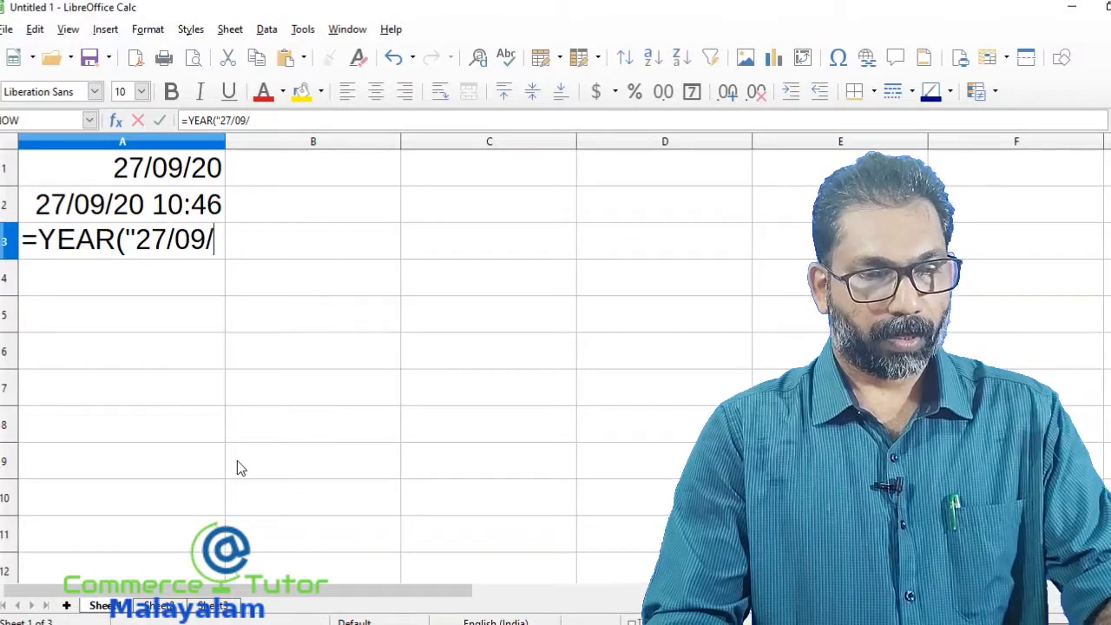
pyautogui.write('20')
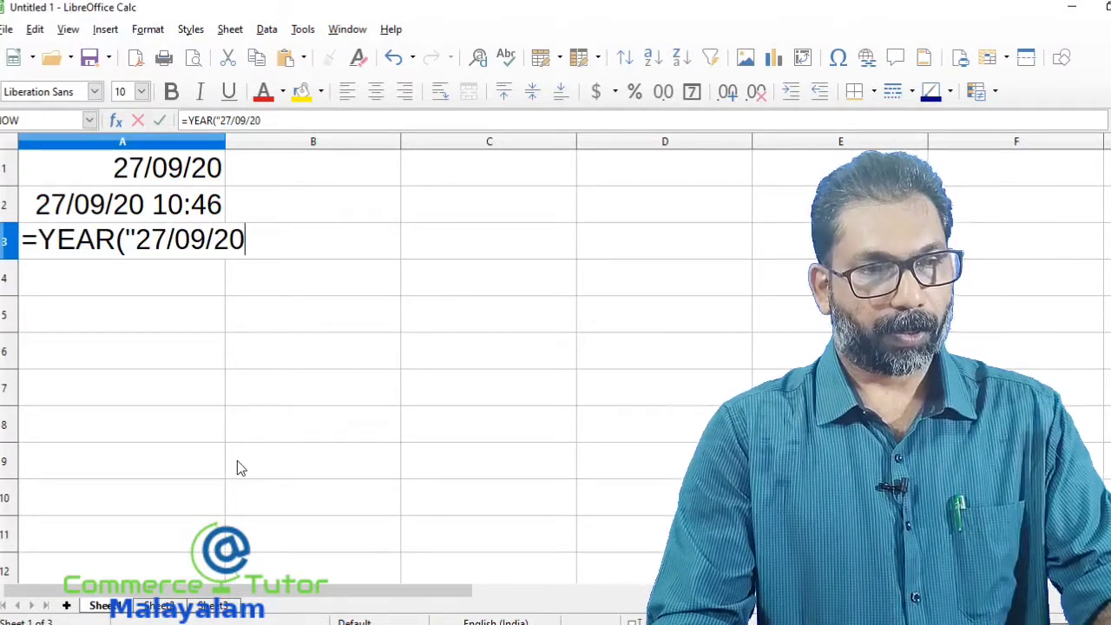
pyautogui.write('20')
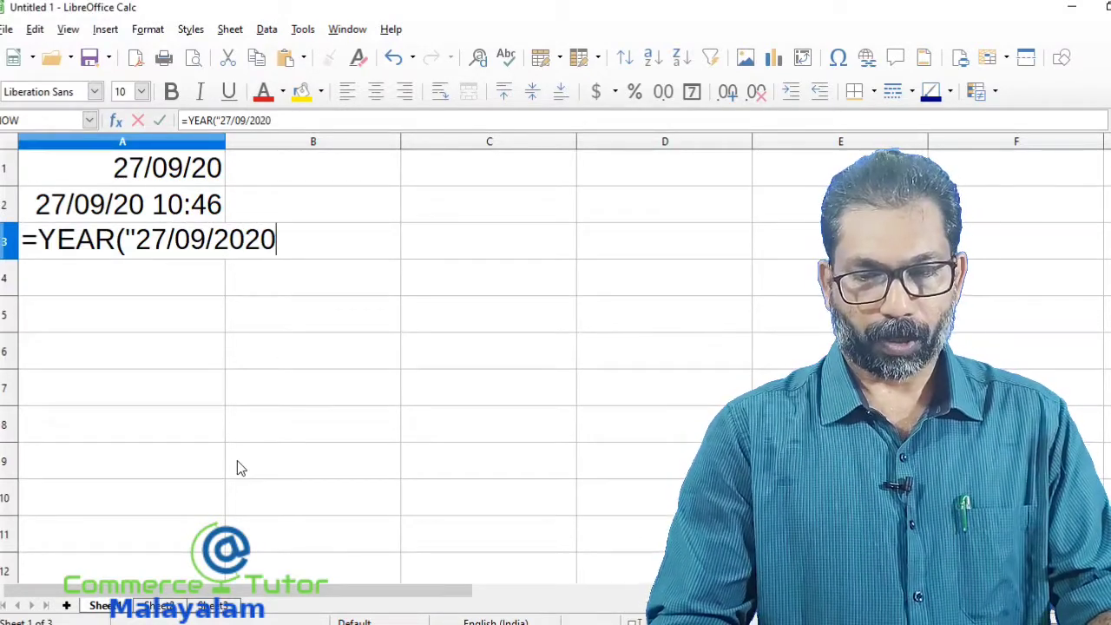
pyautogui.write('")')
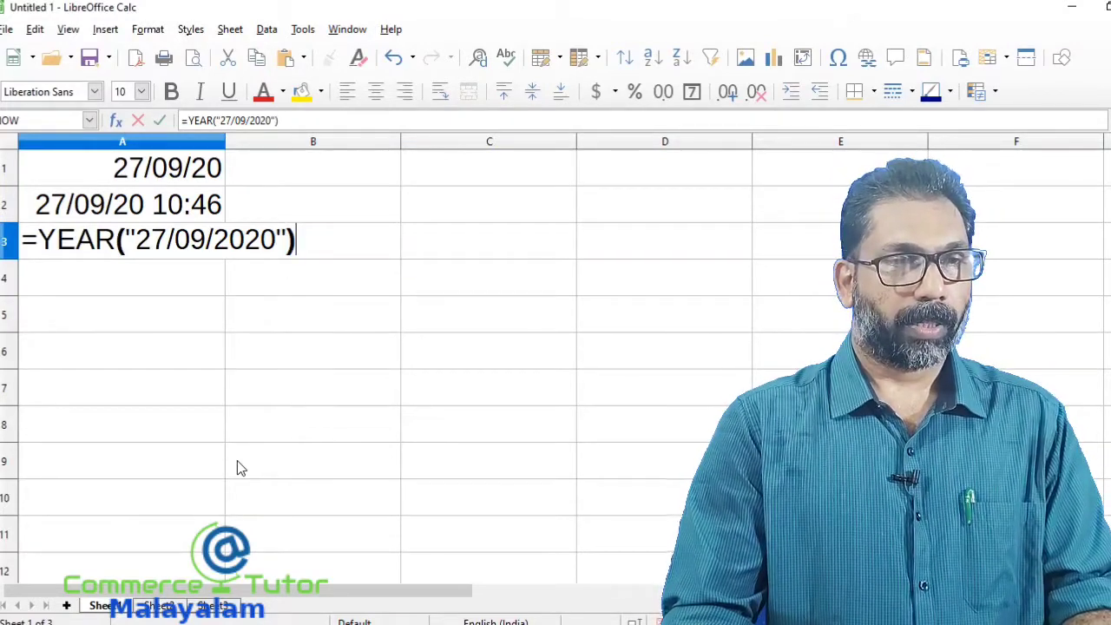
pyautogui.press('Return')
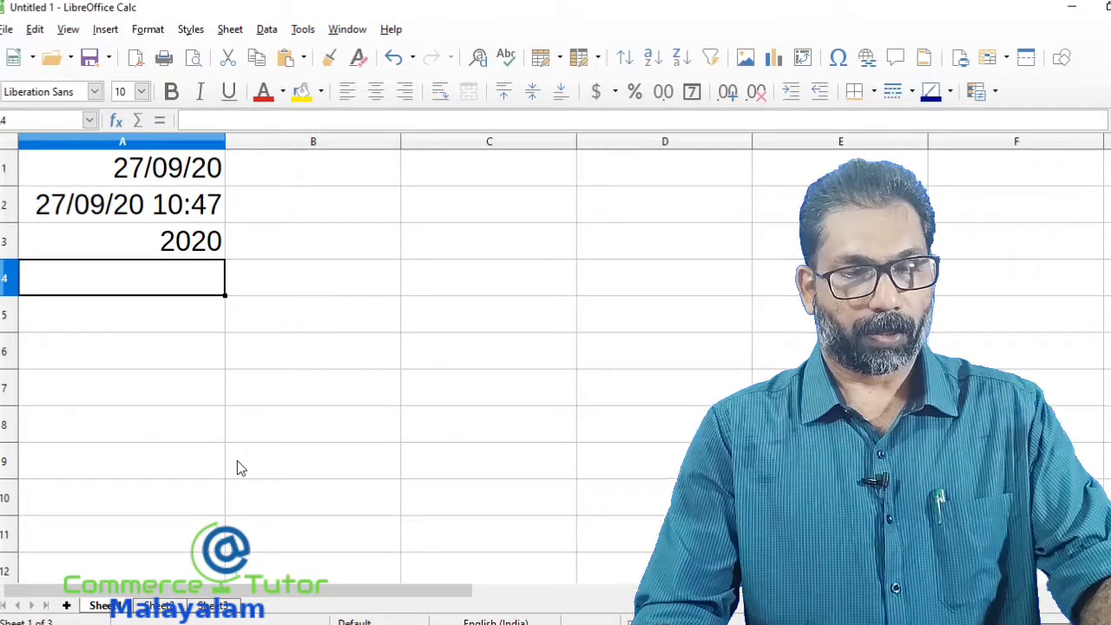
# Enter the date 27/09/2020 in cell A4
pyautogui.write('27')
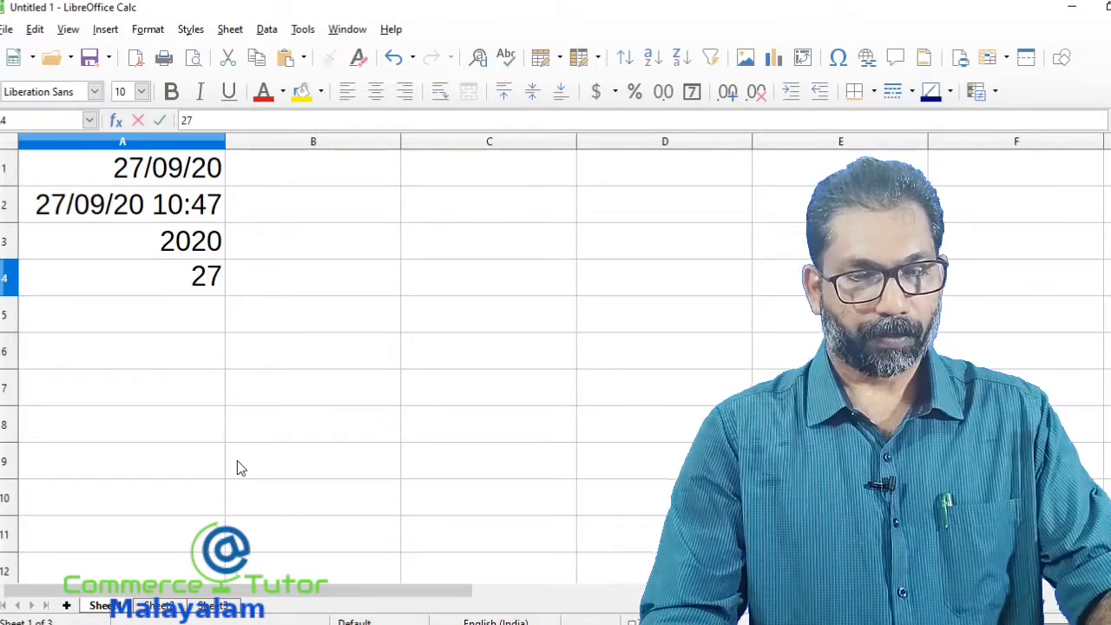
pyautogui.write('/')
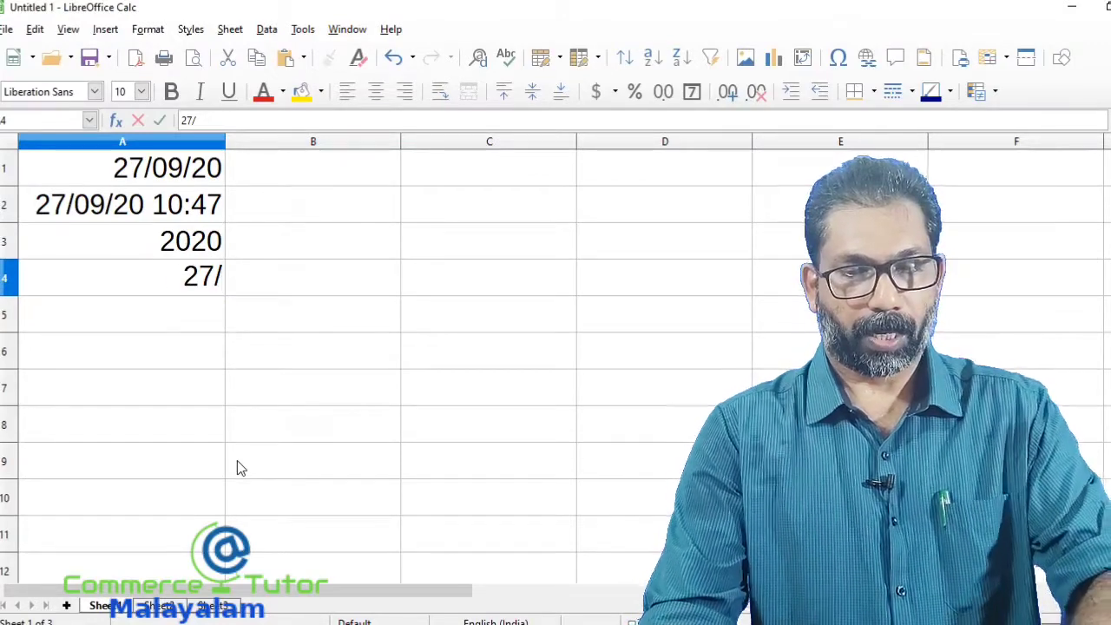
pyautogui.write('09/')
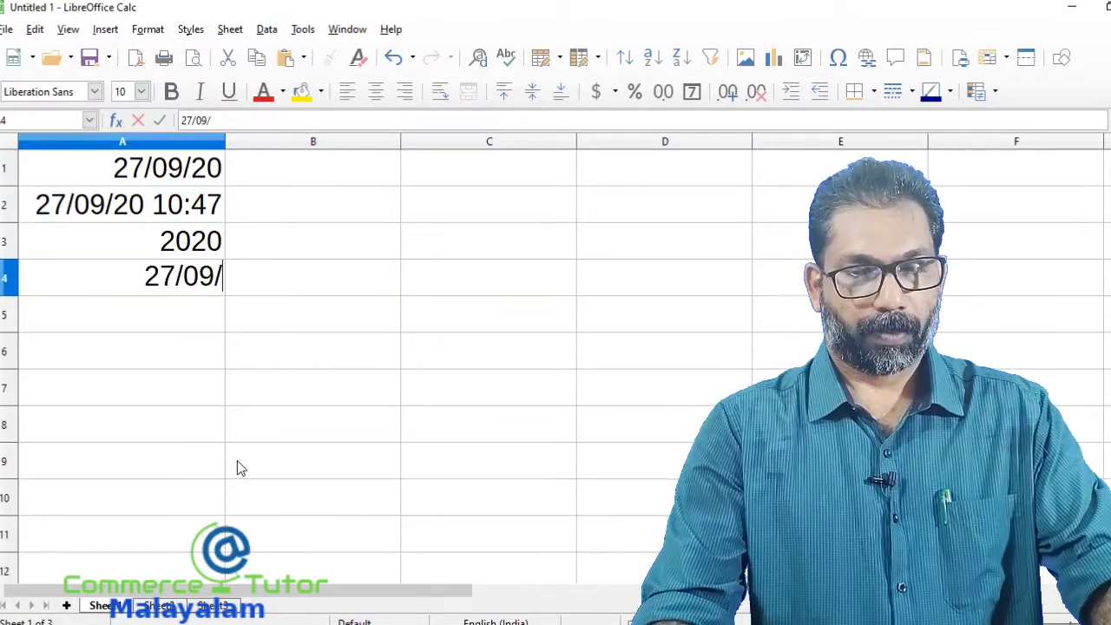
pyautogui.write('2020')
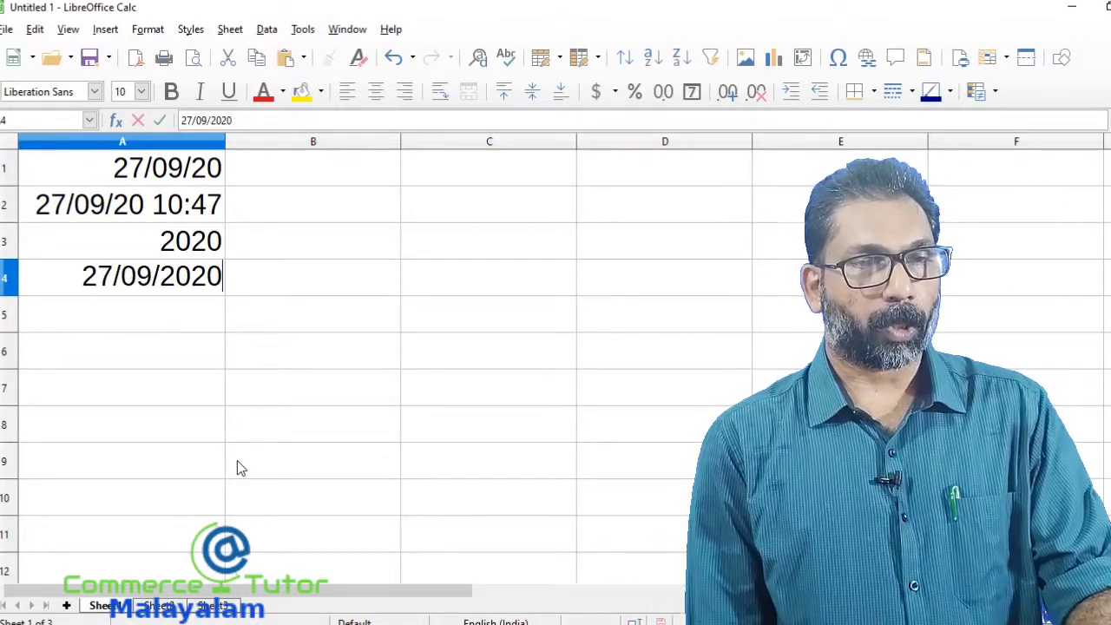
# Enter the formula =YEAR(A4) in cell C4 to extract the year from the date in cell A4
pyautogui.click(462, 278)
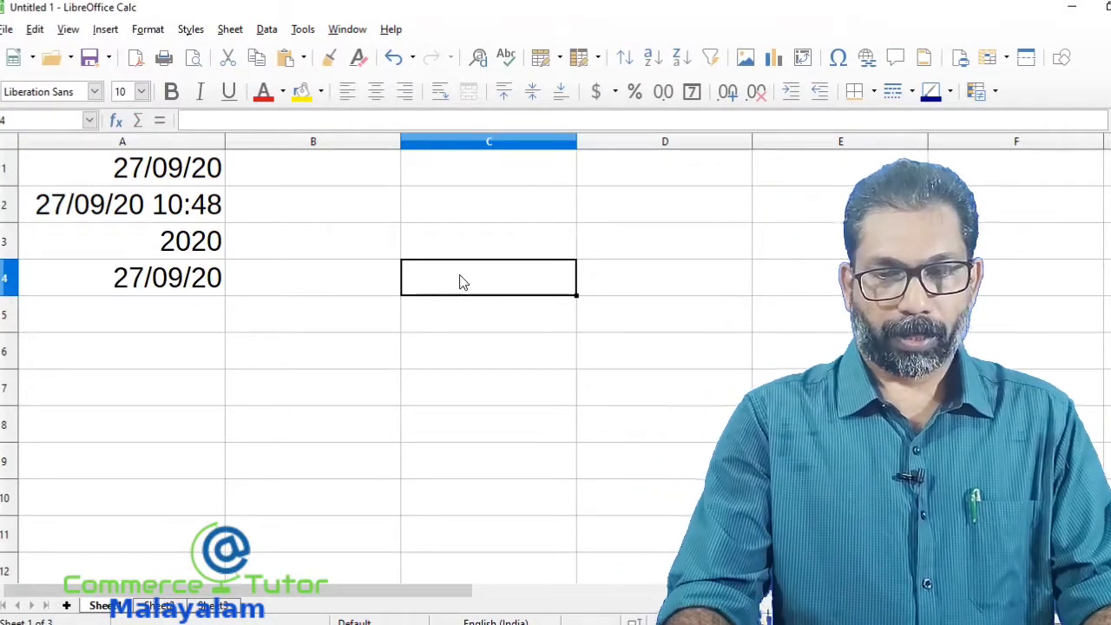
pyautogui.write('=')
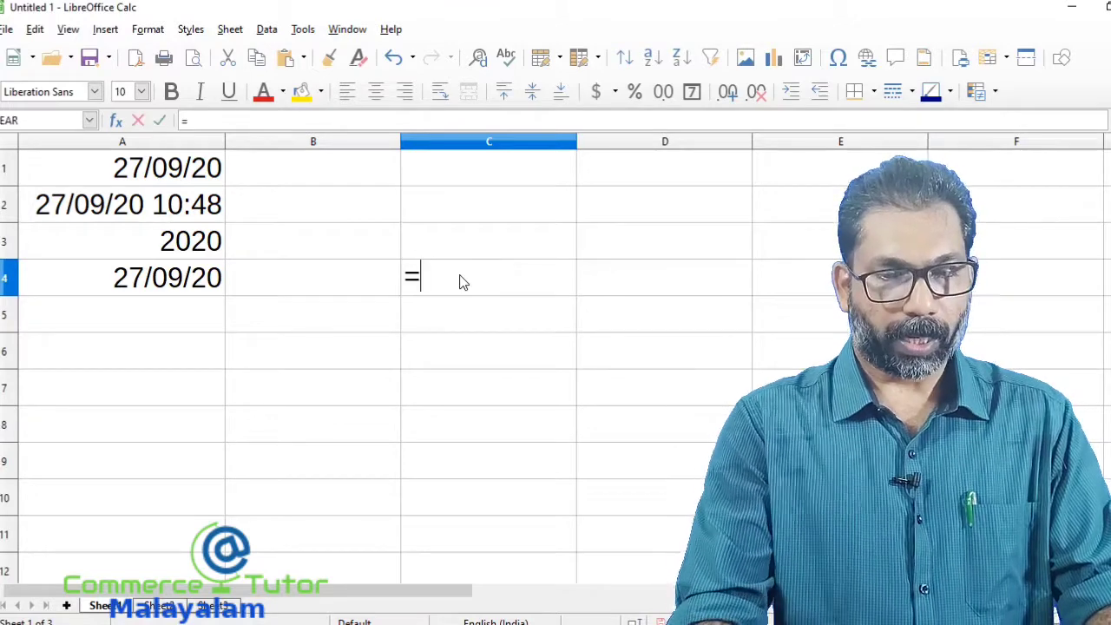
pyautogui.write('YEA')
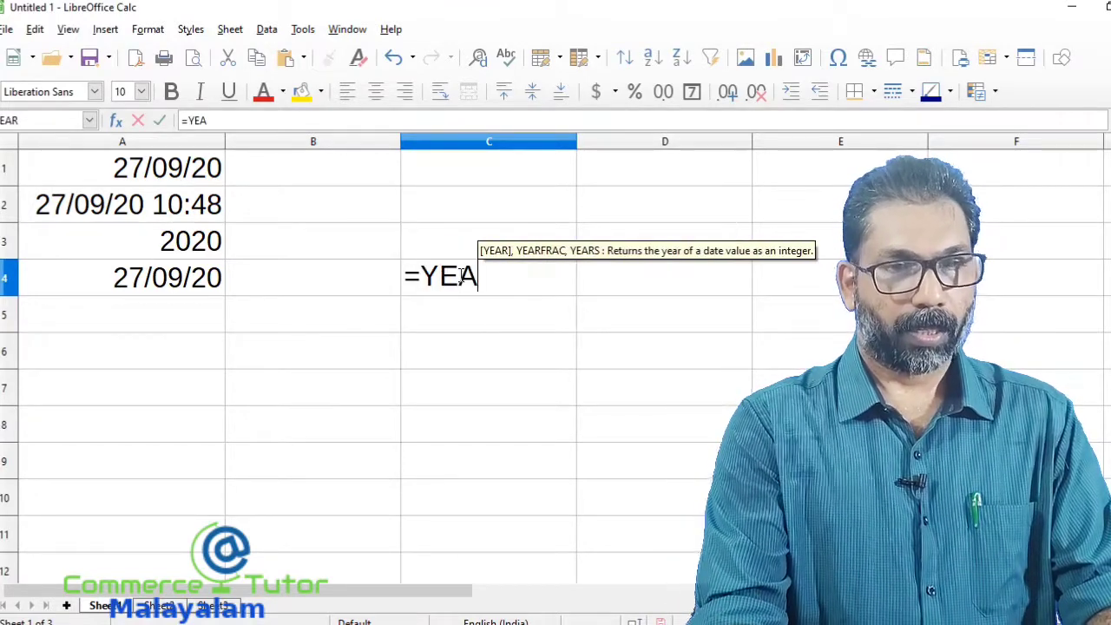
pyautogui.write('R')
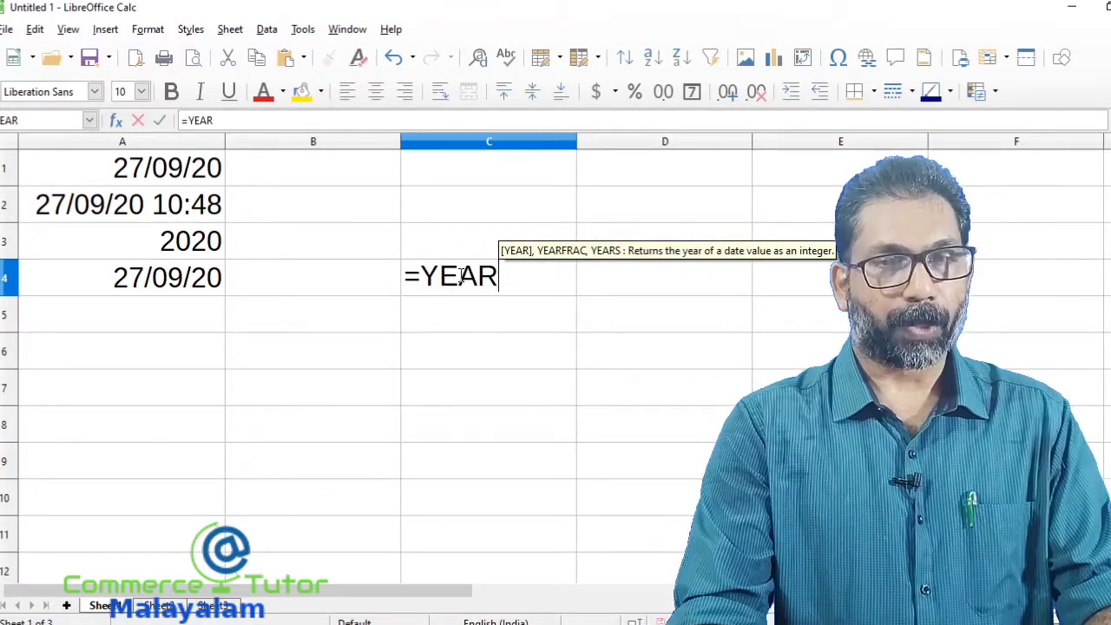
pyautogui.write('(')
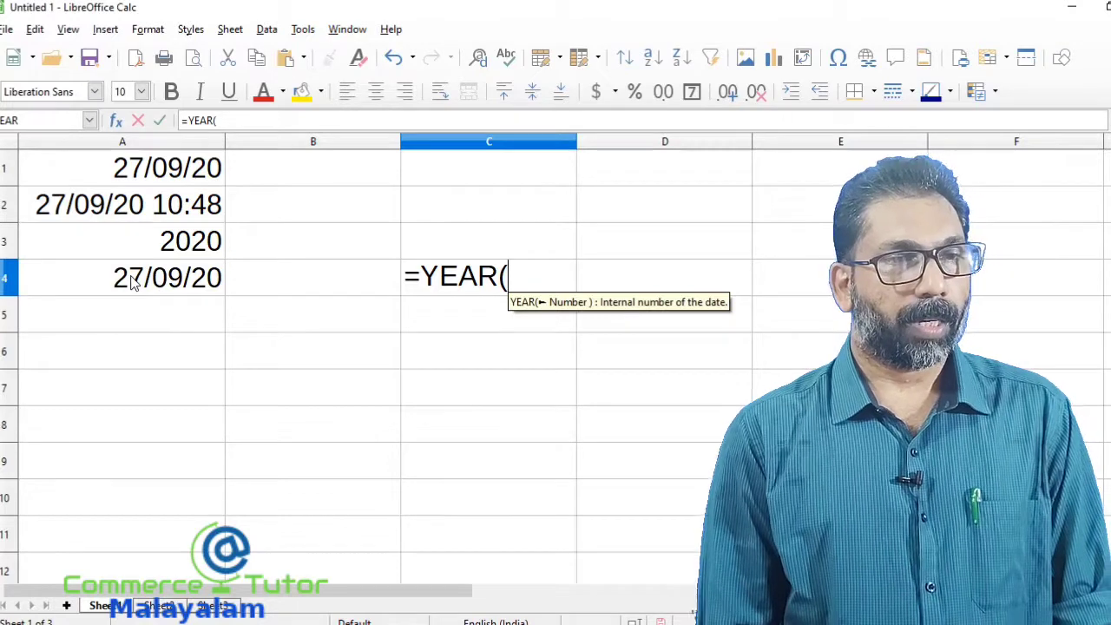
pyautogui.click(132, 282)
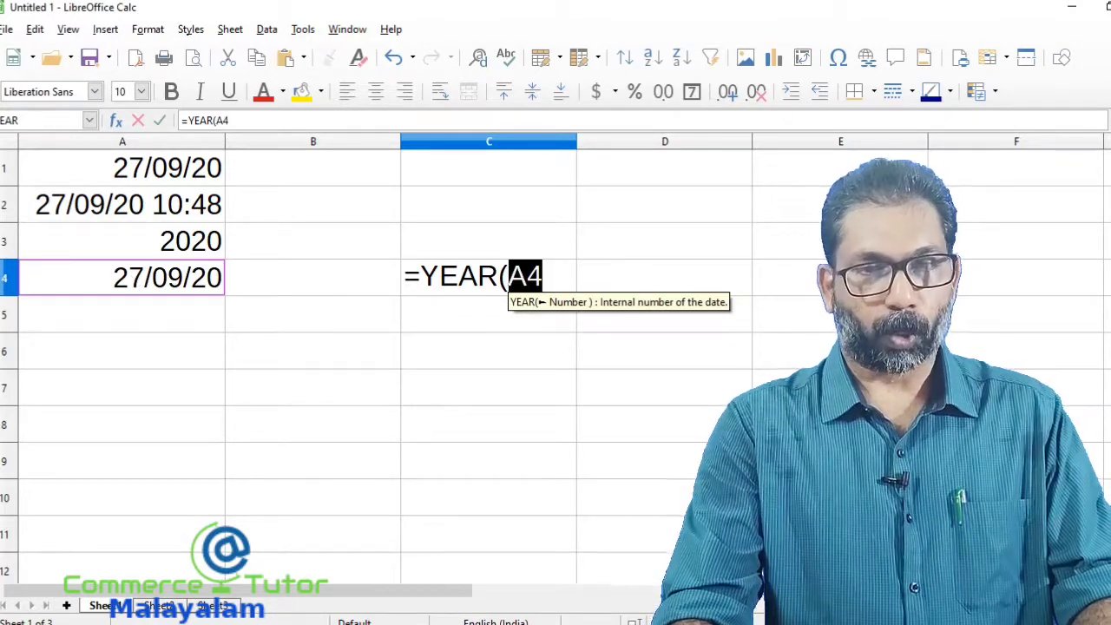
pyautogui.write(')')
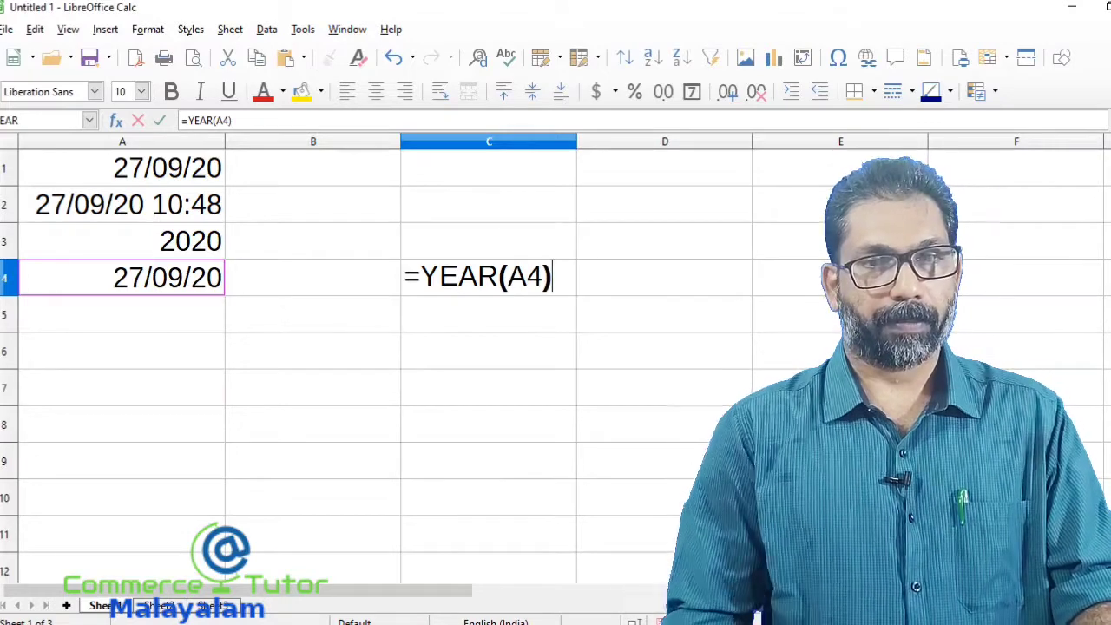
pyautogui.press('Return')
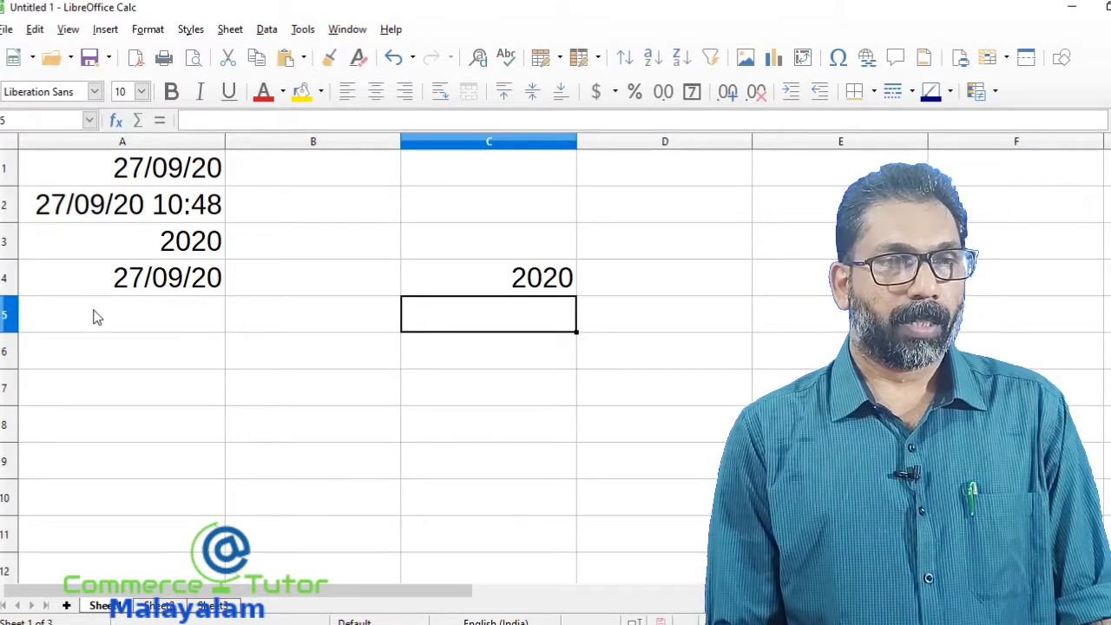
# Enter the formula =MONTH("27/09/2020") in cell A5 to extract the month from the quoted date
pyautogui.click(148, 323)
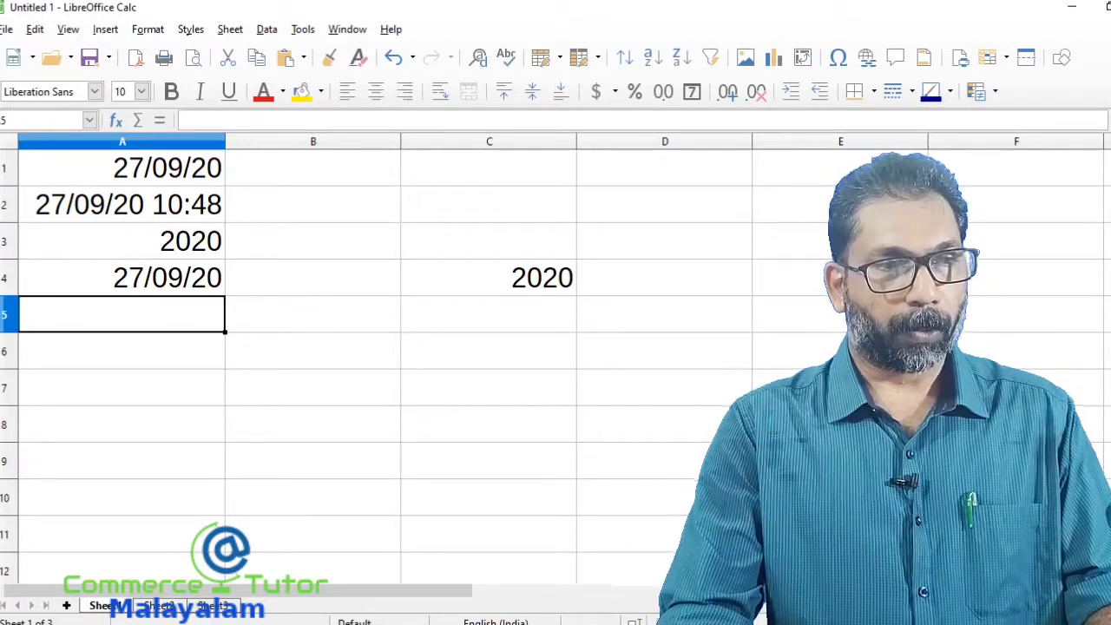
pyautogui.write('=M')
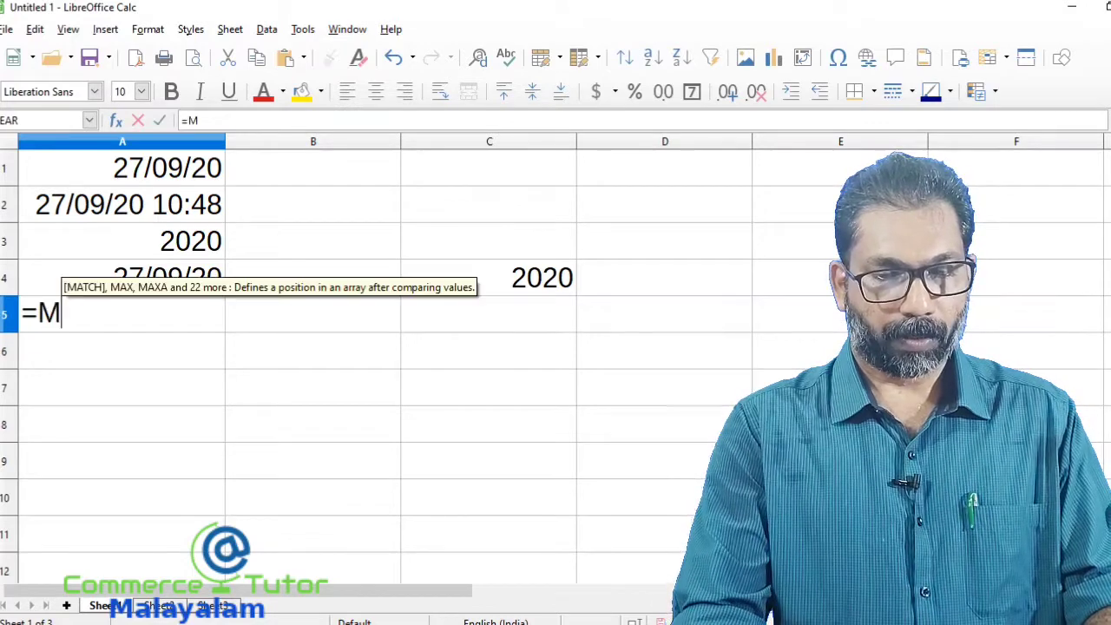
pyautogui.write('ONTH(')
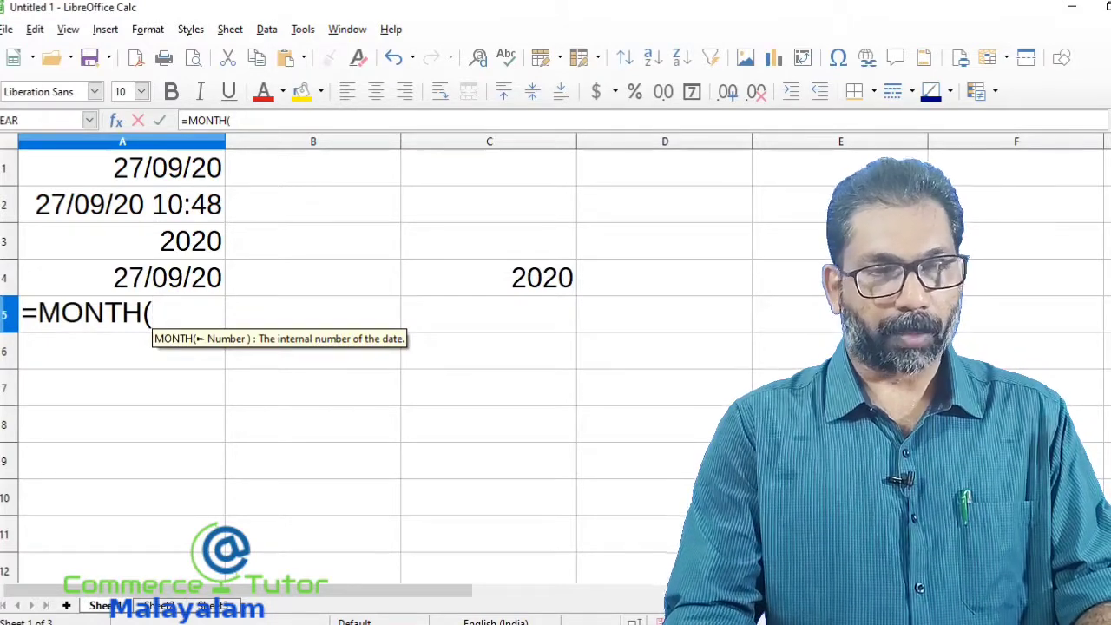
pyautogui.write('"')
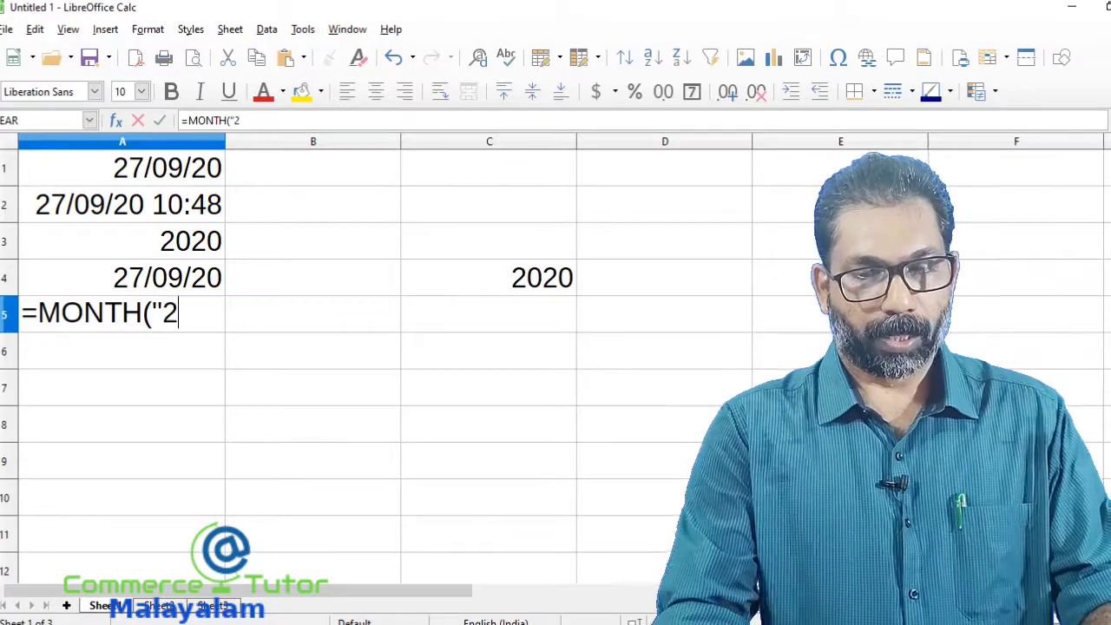
pyautogui.write('27/')
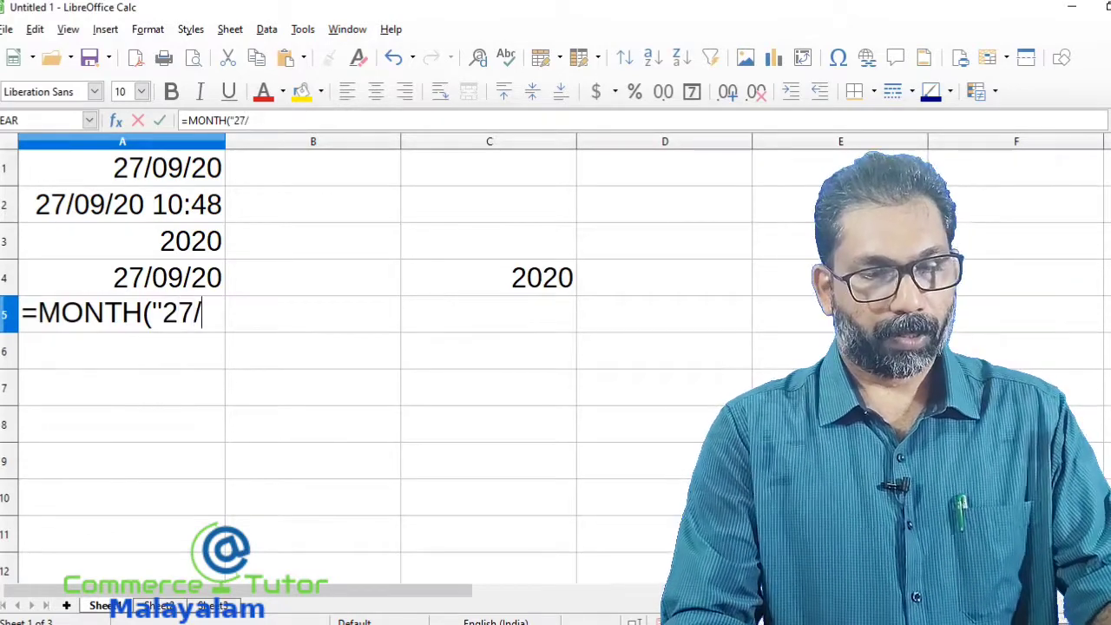
pyautogui.write('09/')
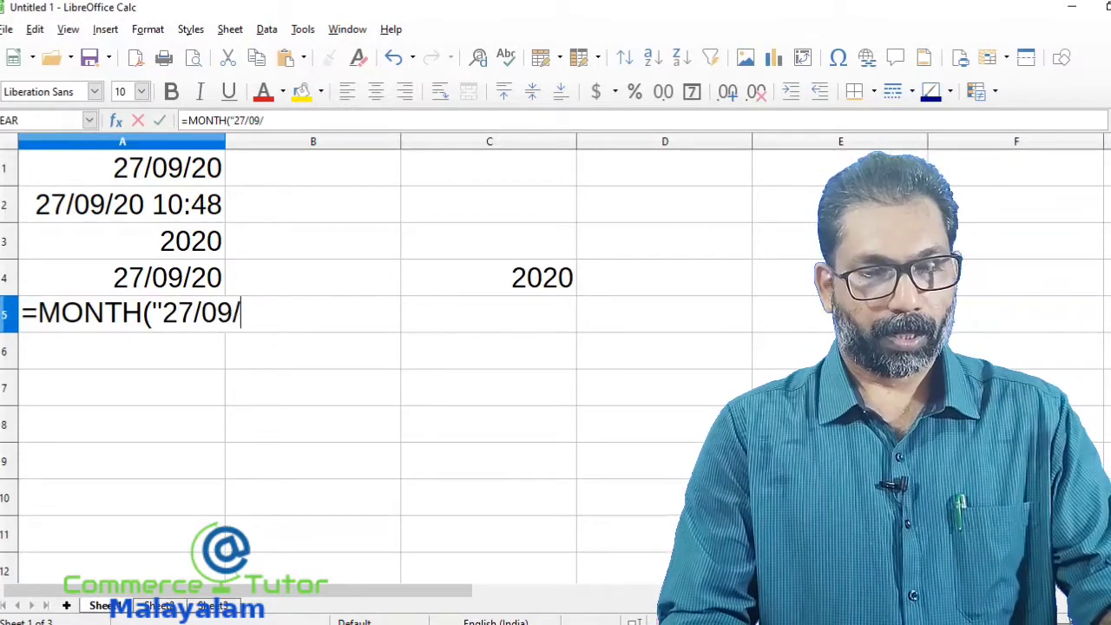
pyautogui.write('2020')
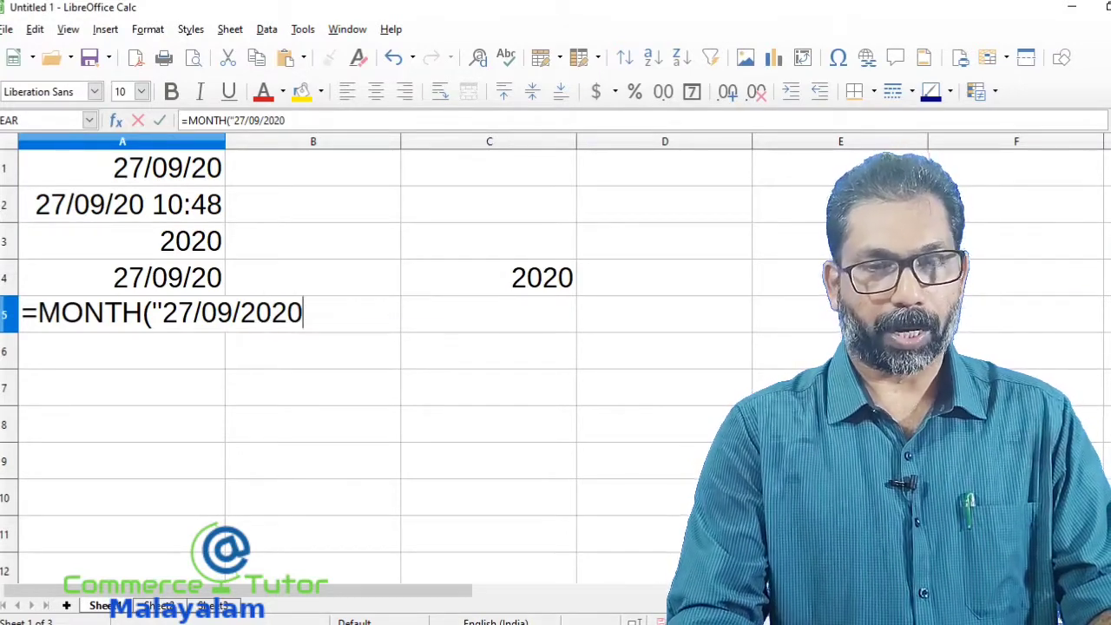
pyautogui.write('")')
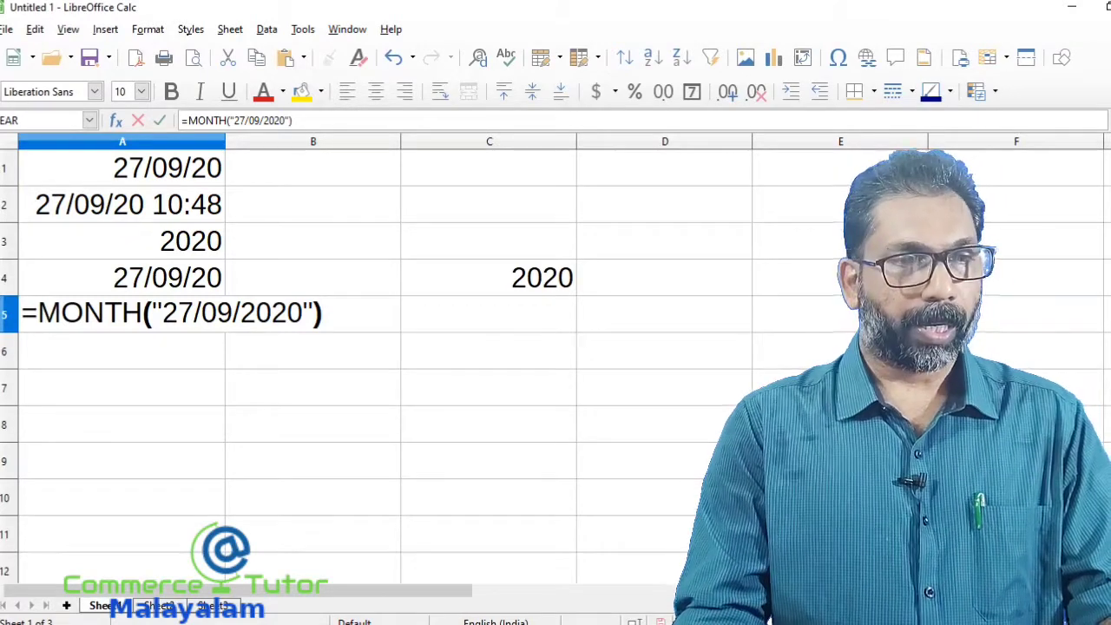
pyautogui.press('Return')
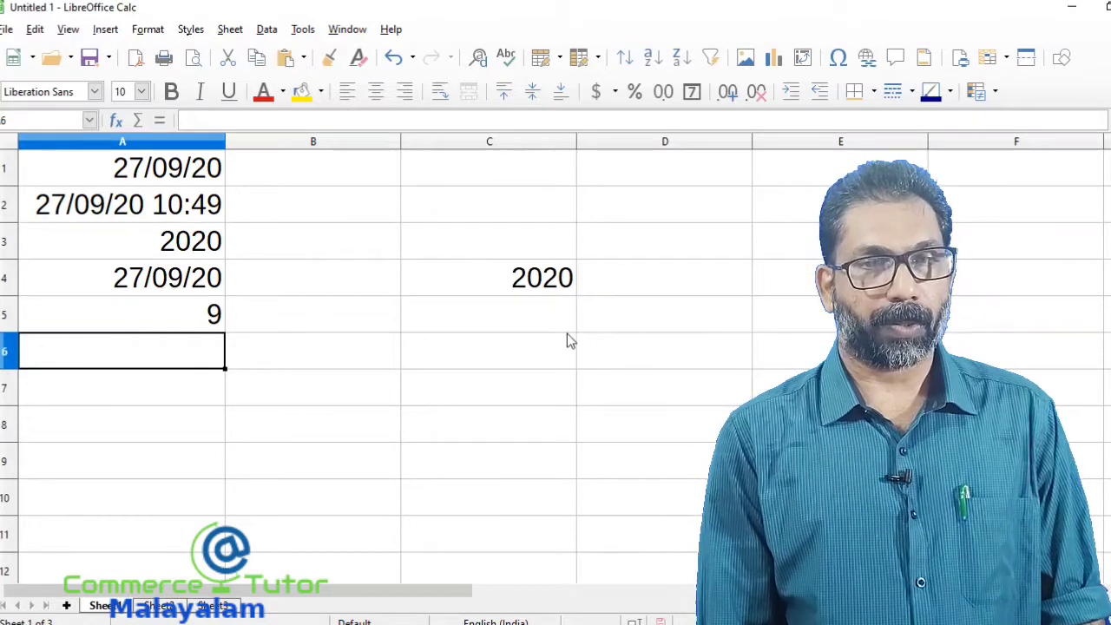
# Enter the formula =MONTH(A4) in cell C5 to extract the month from the date in cell A4
pyautogui.click(533, 320)
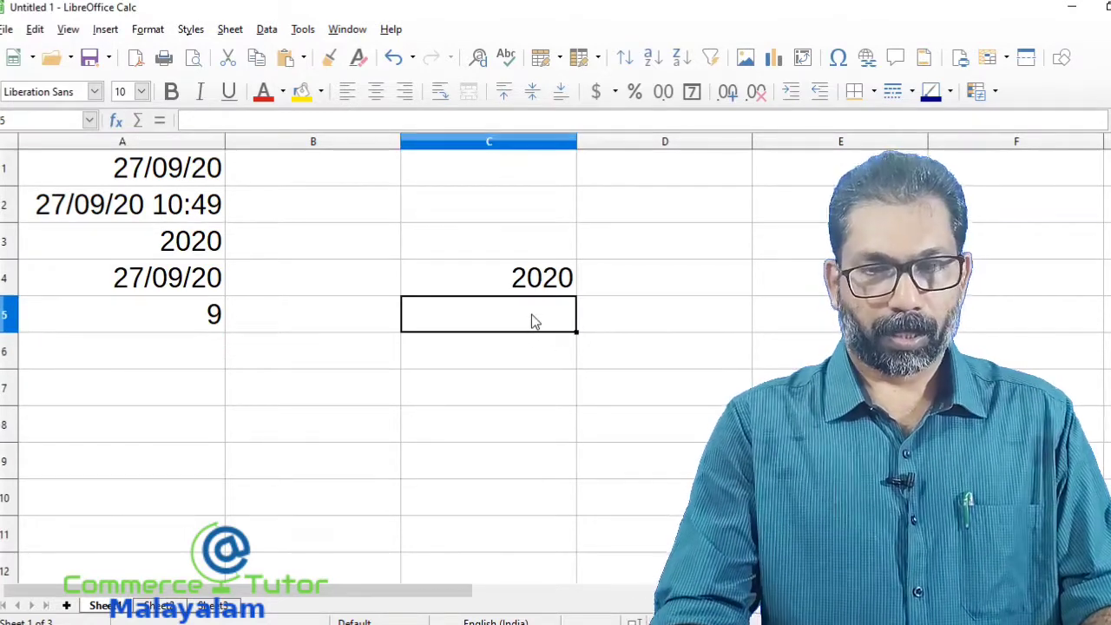
pyautogui.write('=')
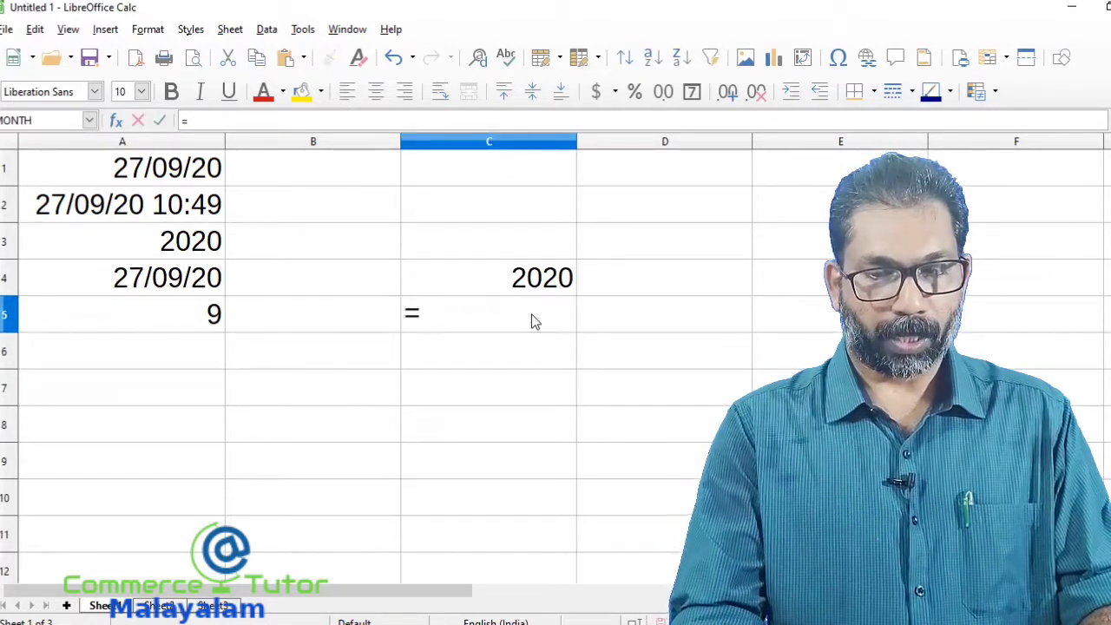
pyautogui.write('MONTH')
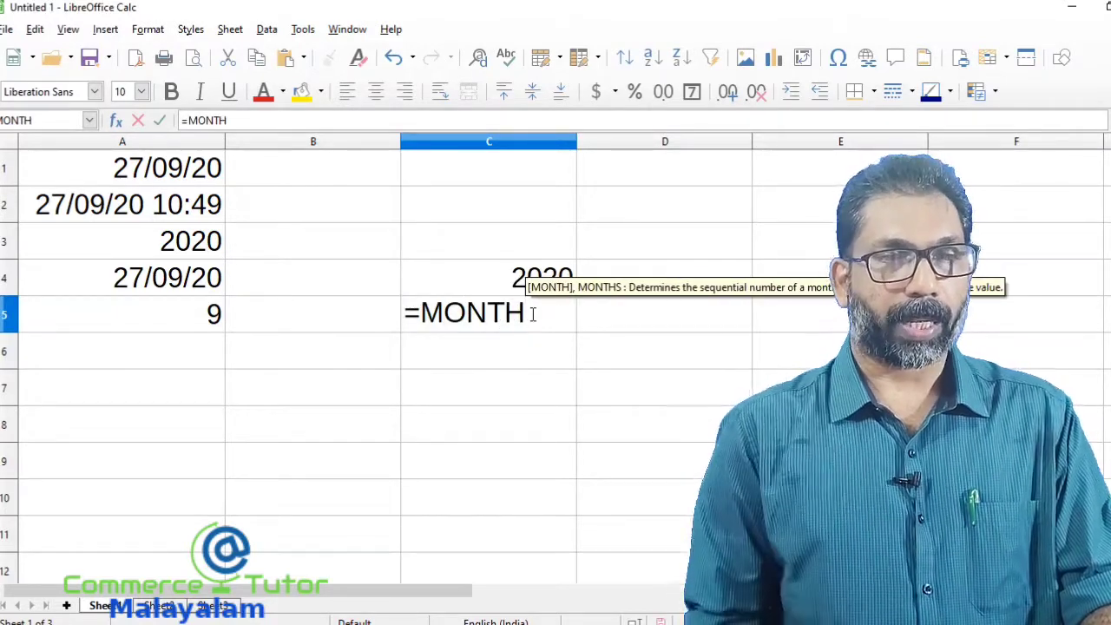
pyautogui.write('(')
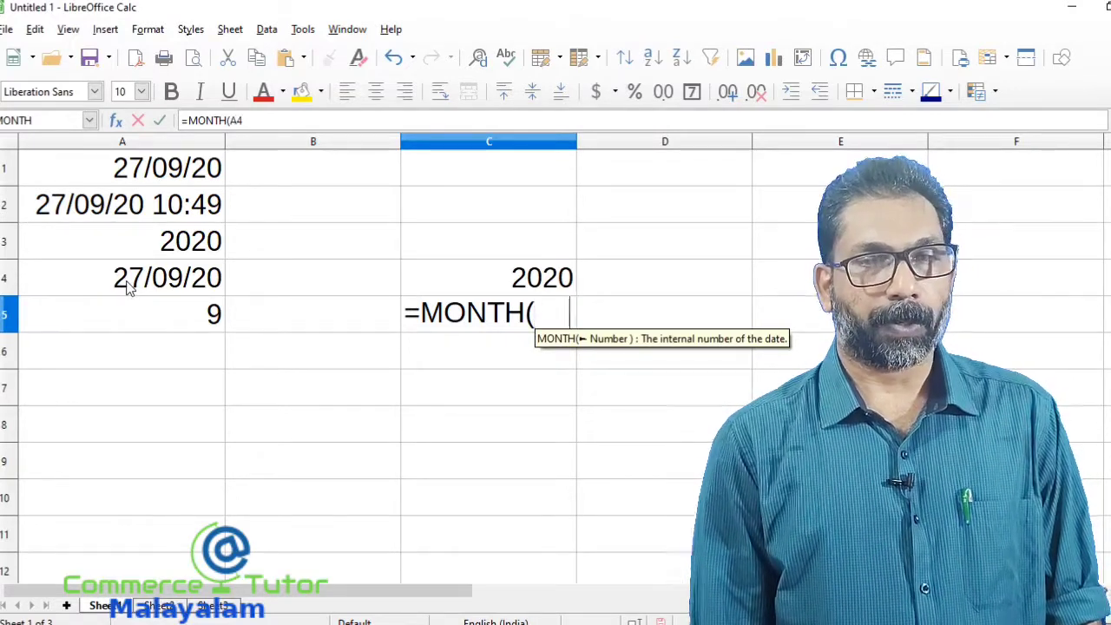
pyautogui.click(128, 285)
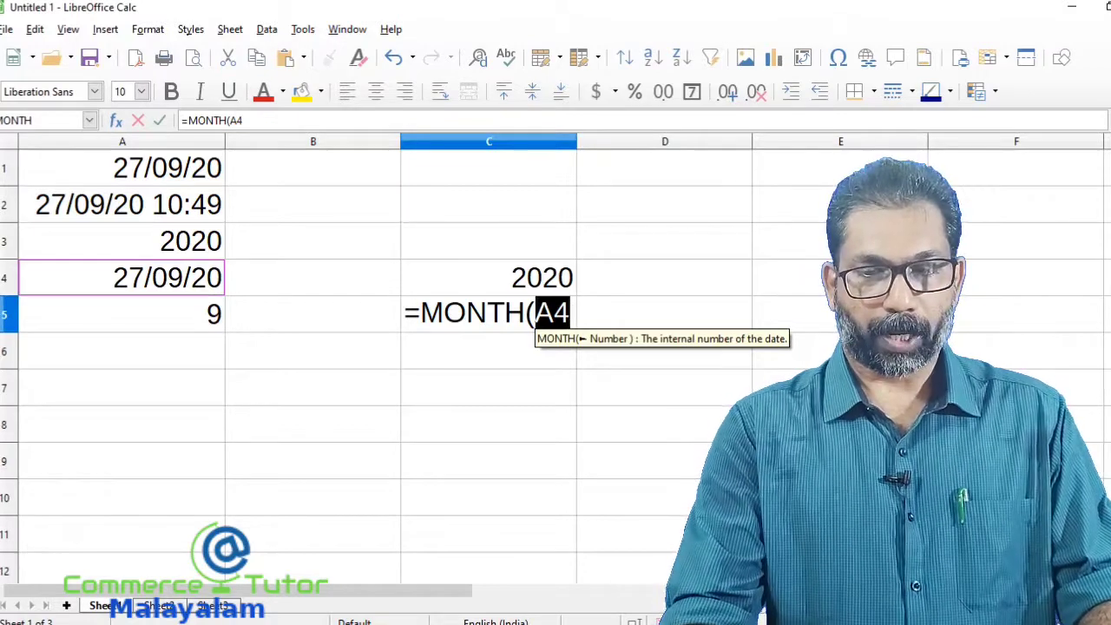
pyautogui.write(')')
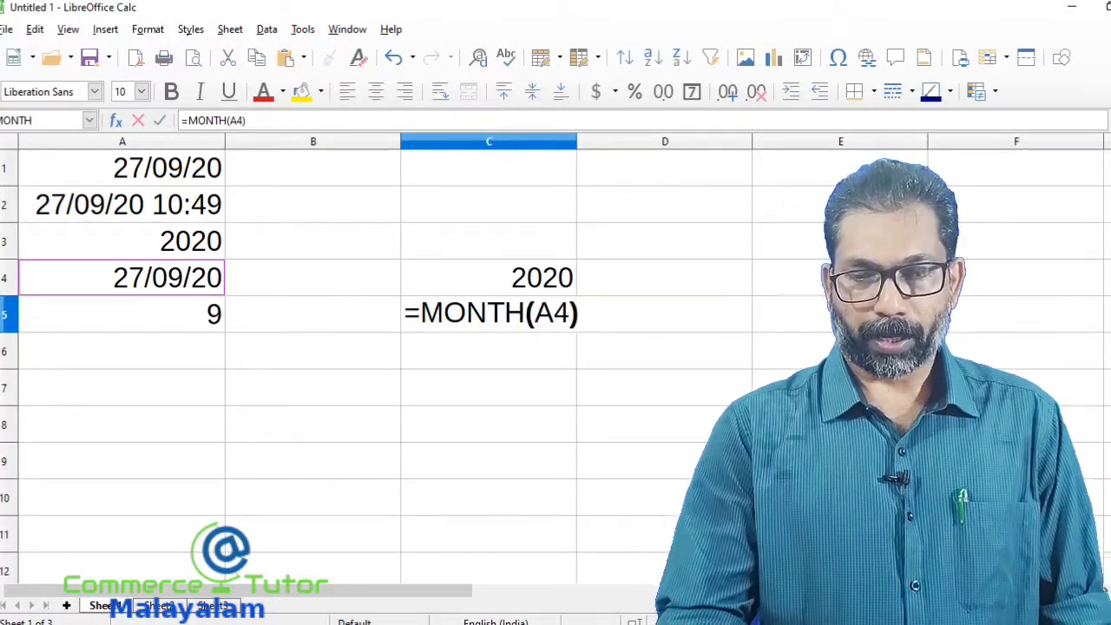
pyautogui.press('Return')
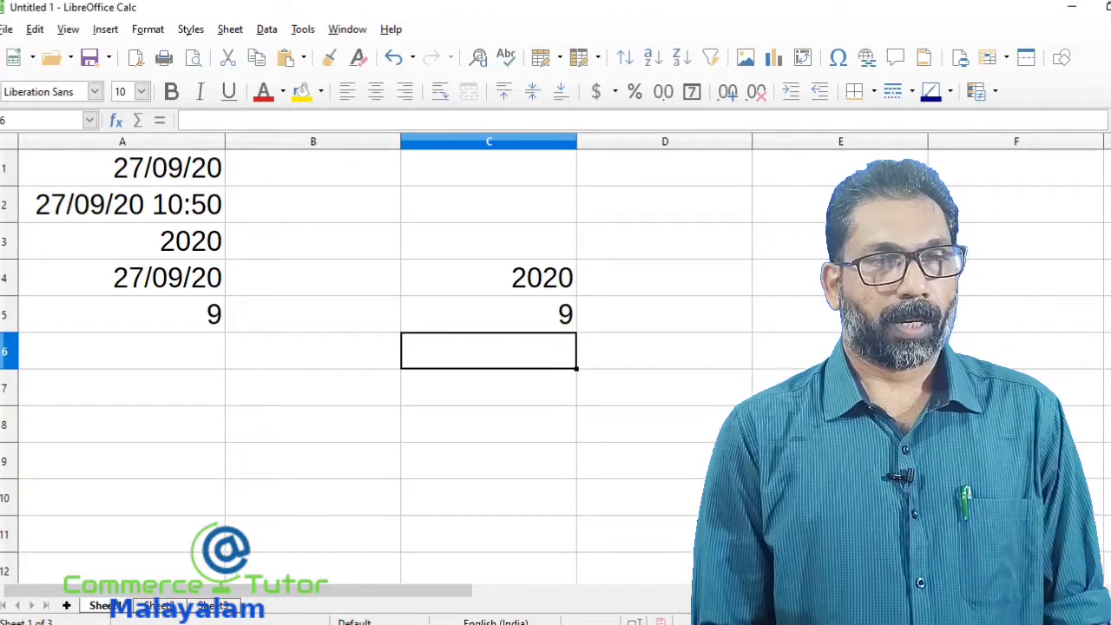
# Enter the formula =DAY("27/09/2020") in cell A6 to extract the day from the quoted date
pyautogui.click(110, 362)
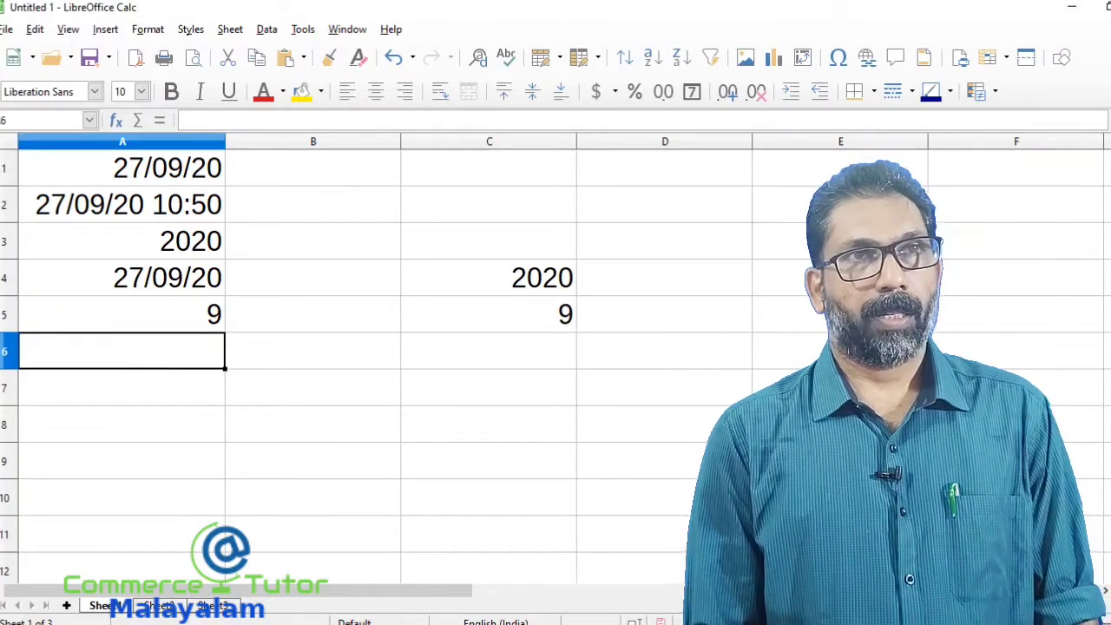
pyautogui.moveTo(393, 624)
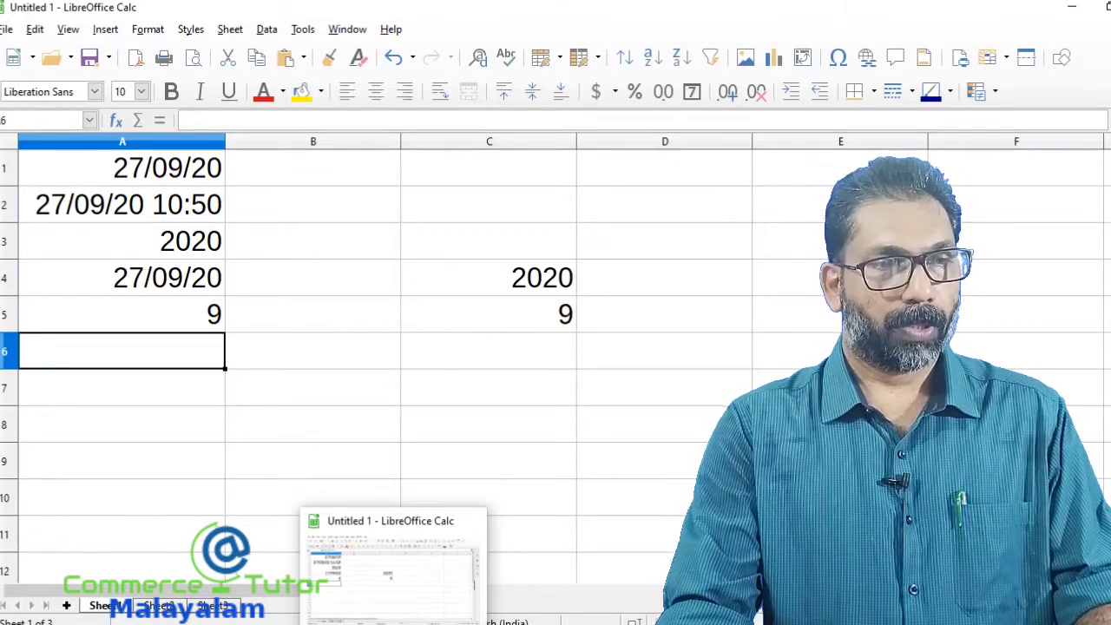
pyautogui.write('=')
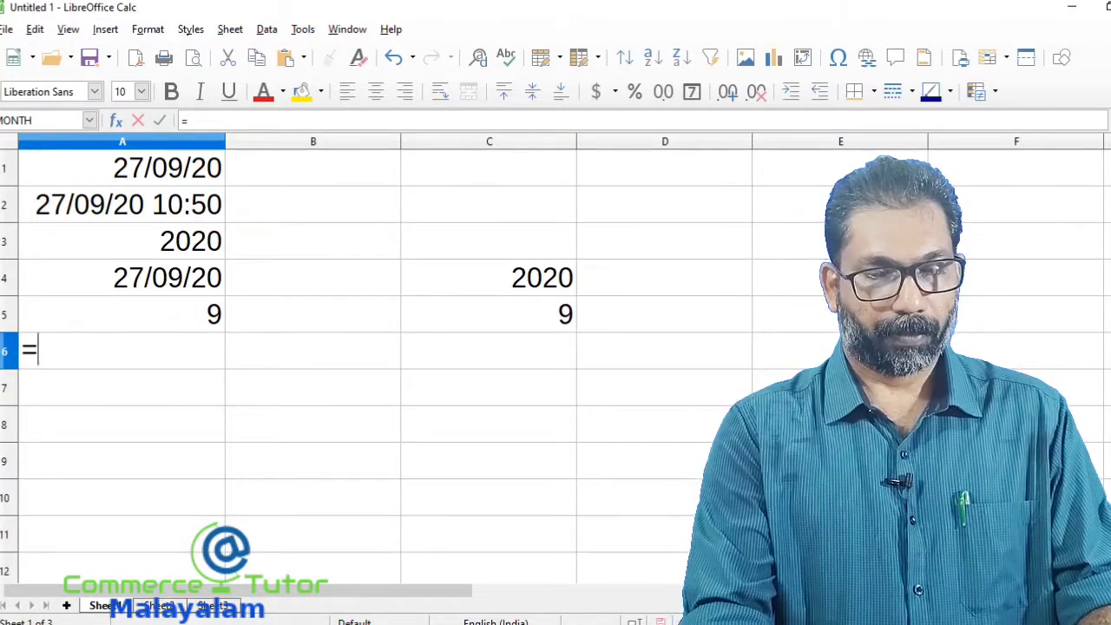
pyautogui.write('DAY')
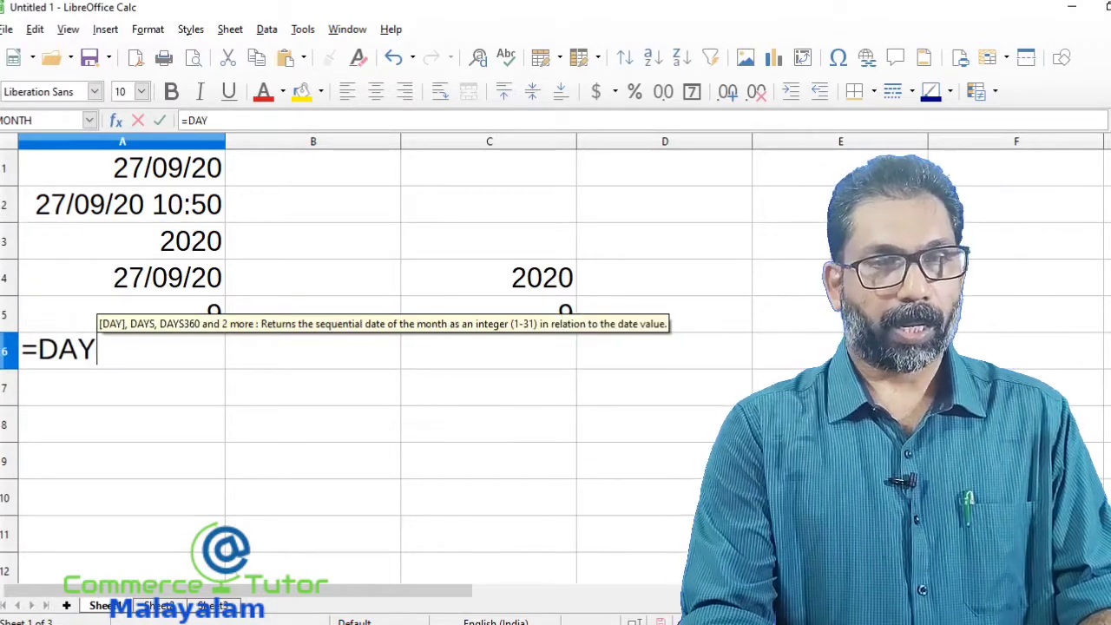
pyautogui.write('(')
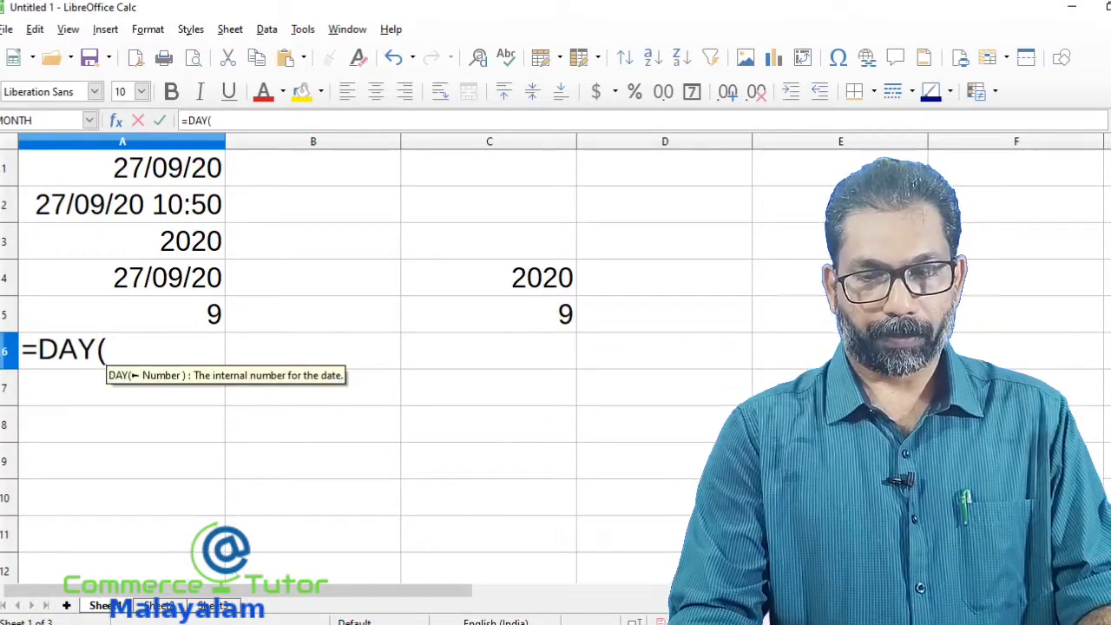
pyautogui.write('"')
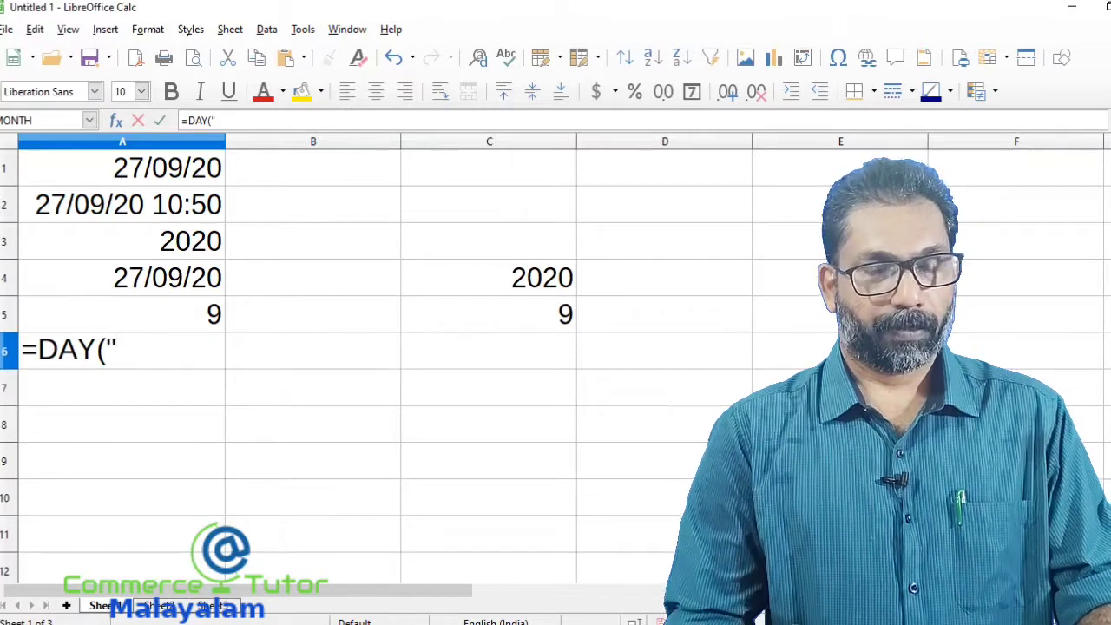
pyautogui.write('2')
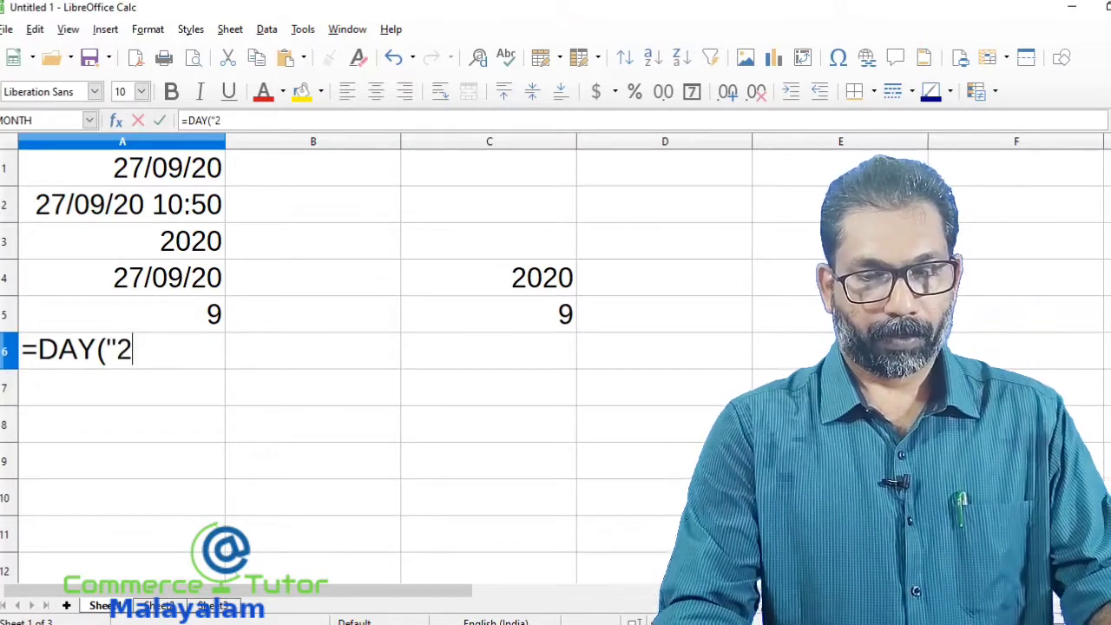
pyautogui.write('7')
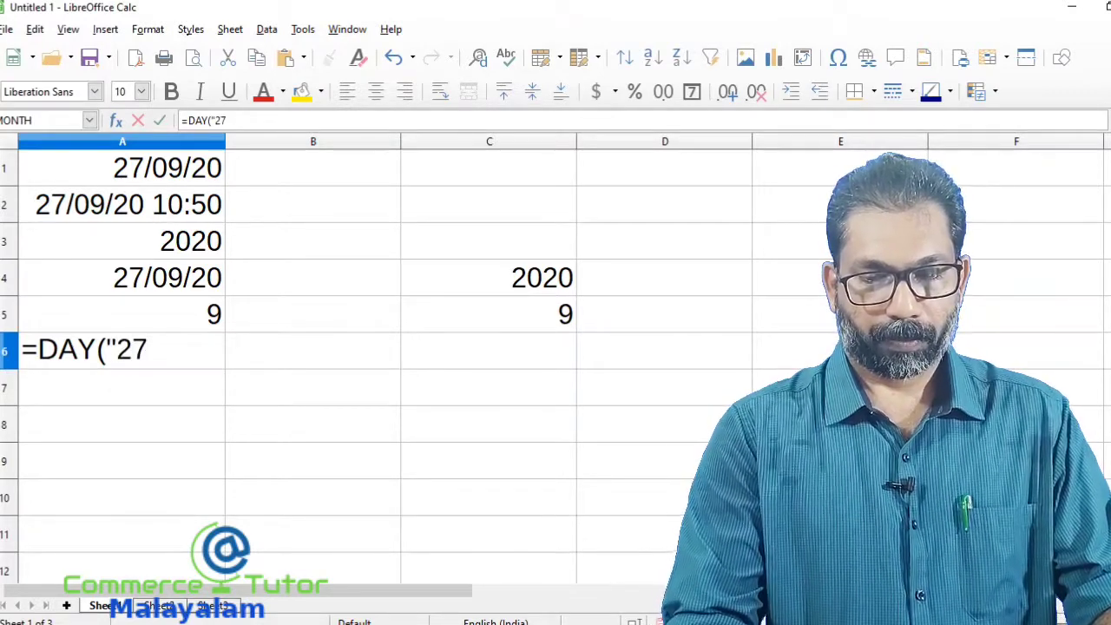
pyautogui.write('/')
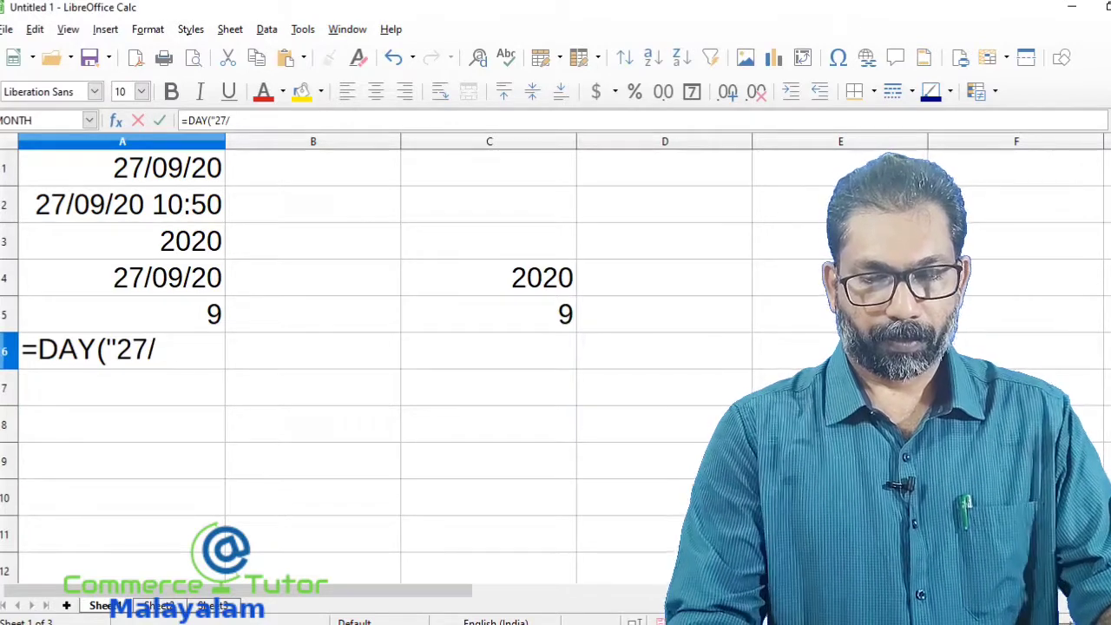
pyautogui.write('09/')
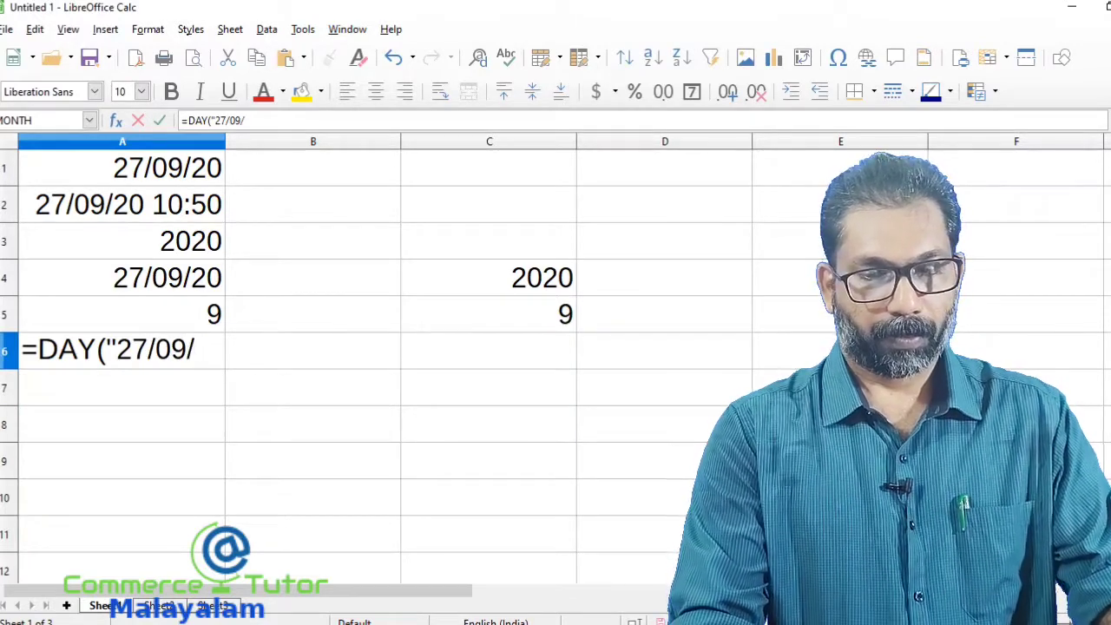
pyautogui.write('2020')
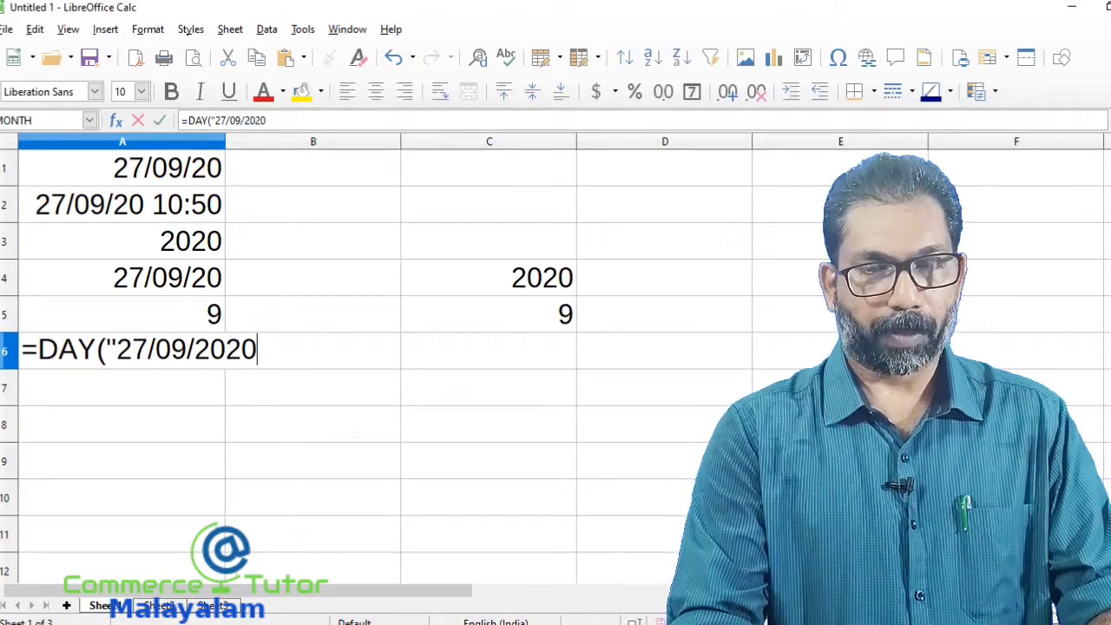
pyautogui.write('")')
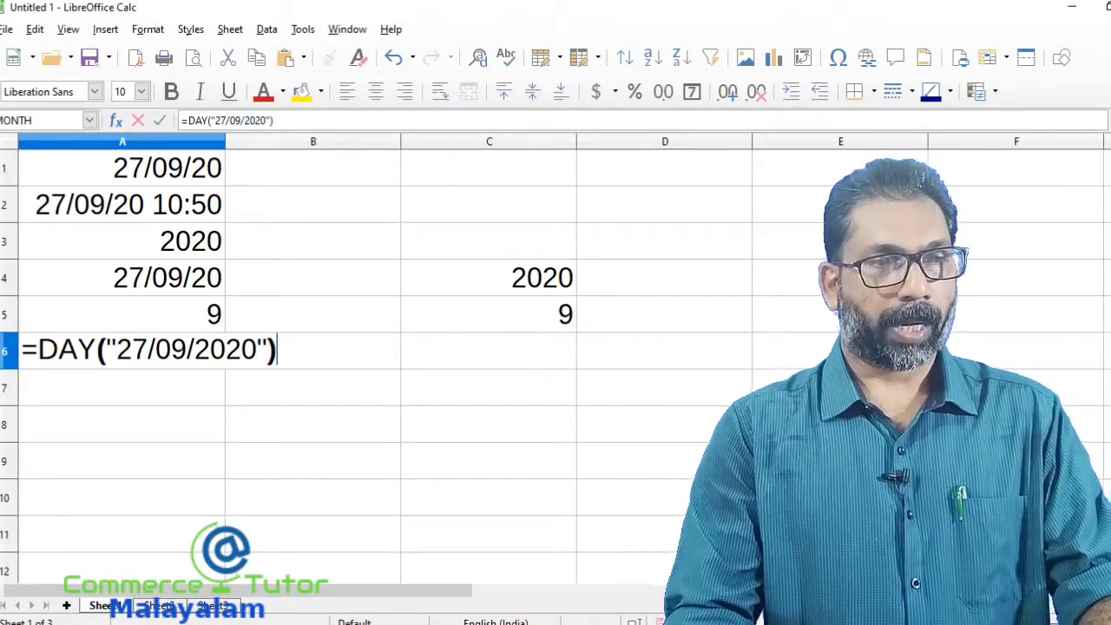
pyautogui.press('Return')
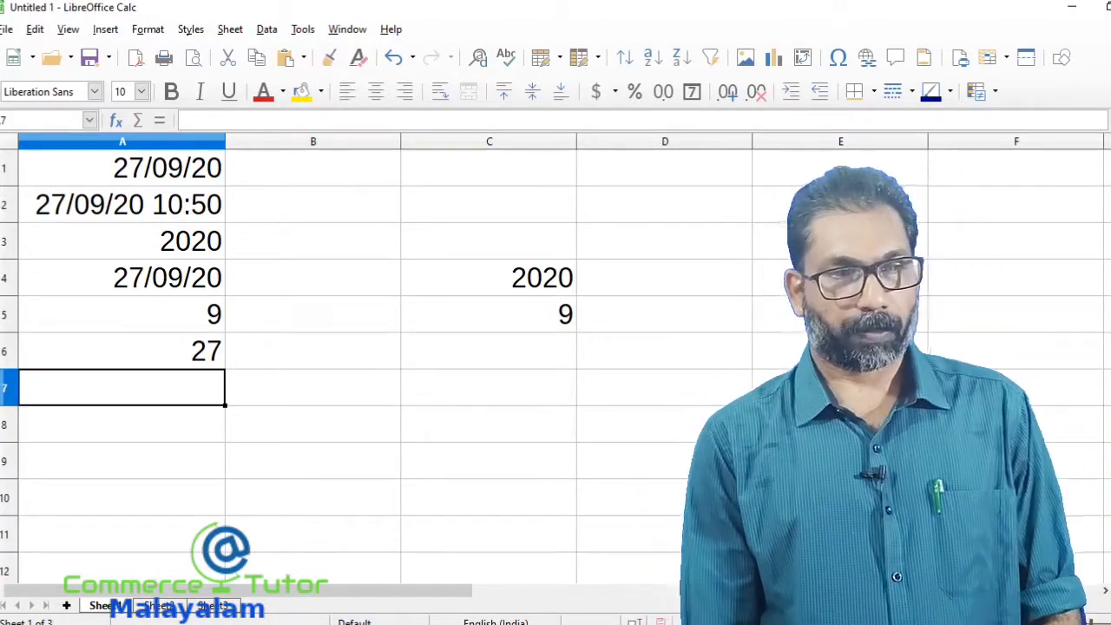
# Enter the formula =DAY(A4) in cell C6 to extract the day from the date in cell A4
pyautogui.click(483, 353)
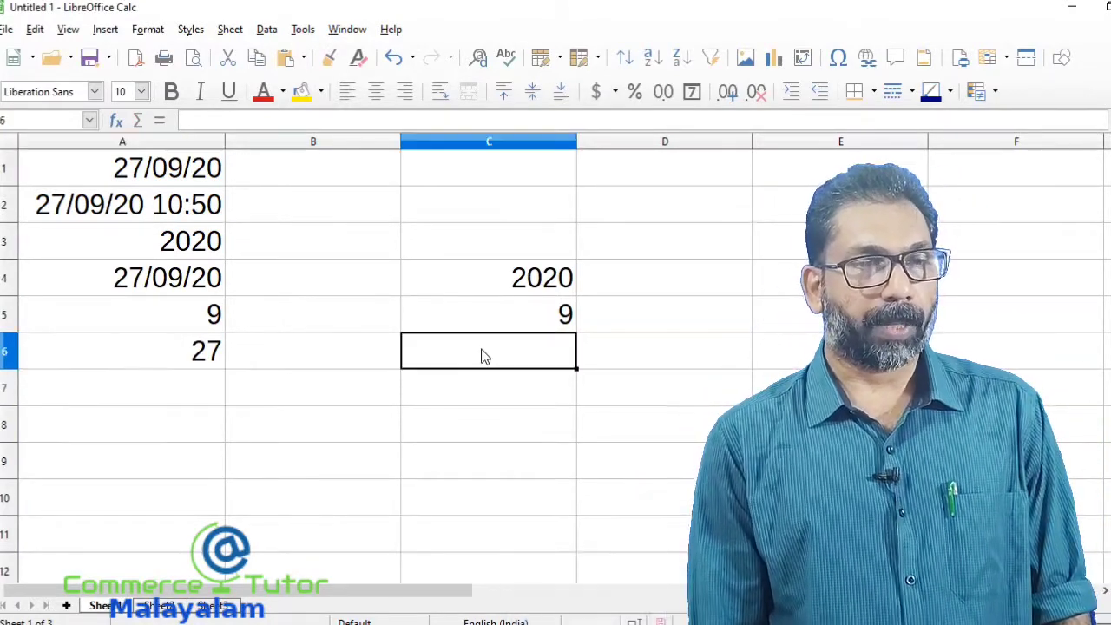
pyautogui.moveTo(608, 615)
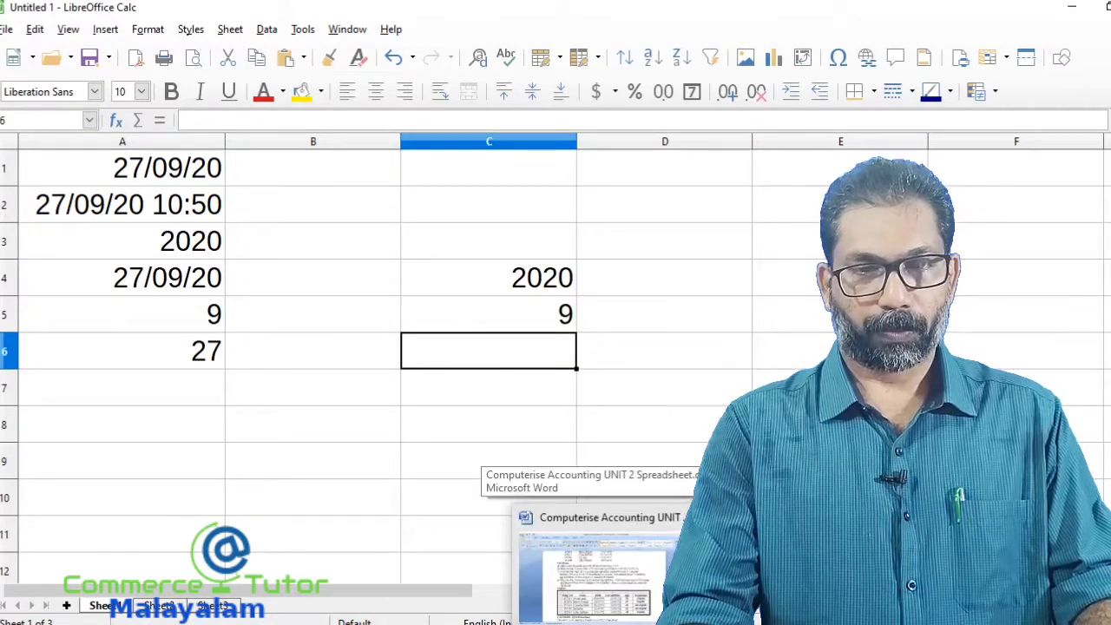
pyautogui.write('=')
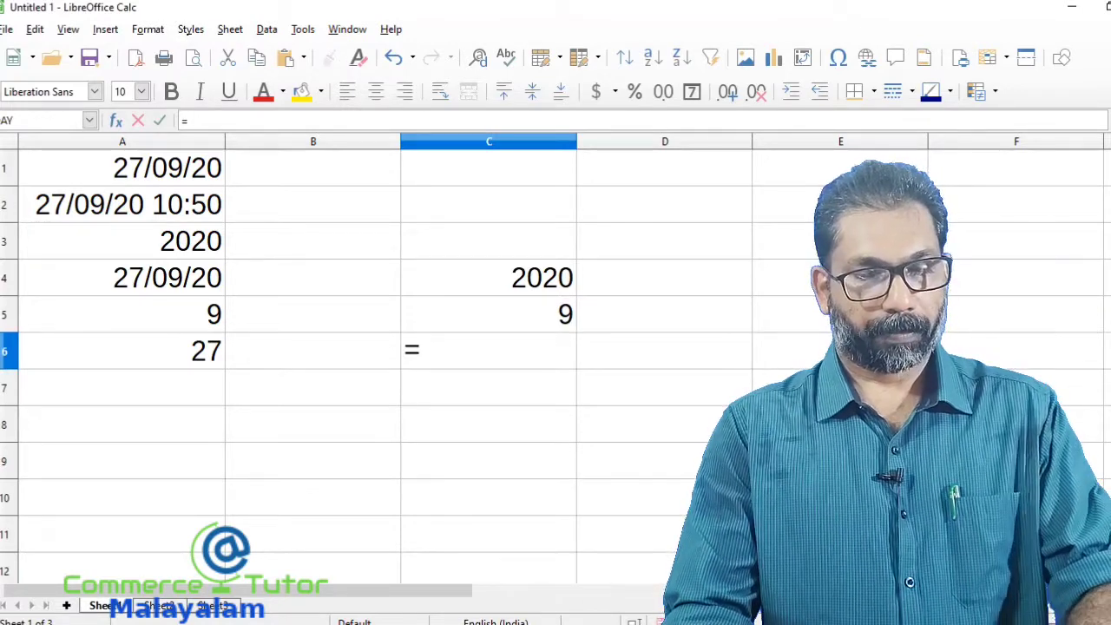
pyautogui.write('D')
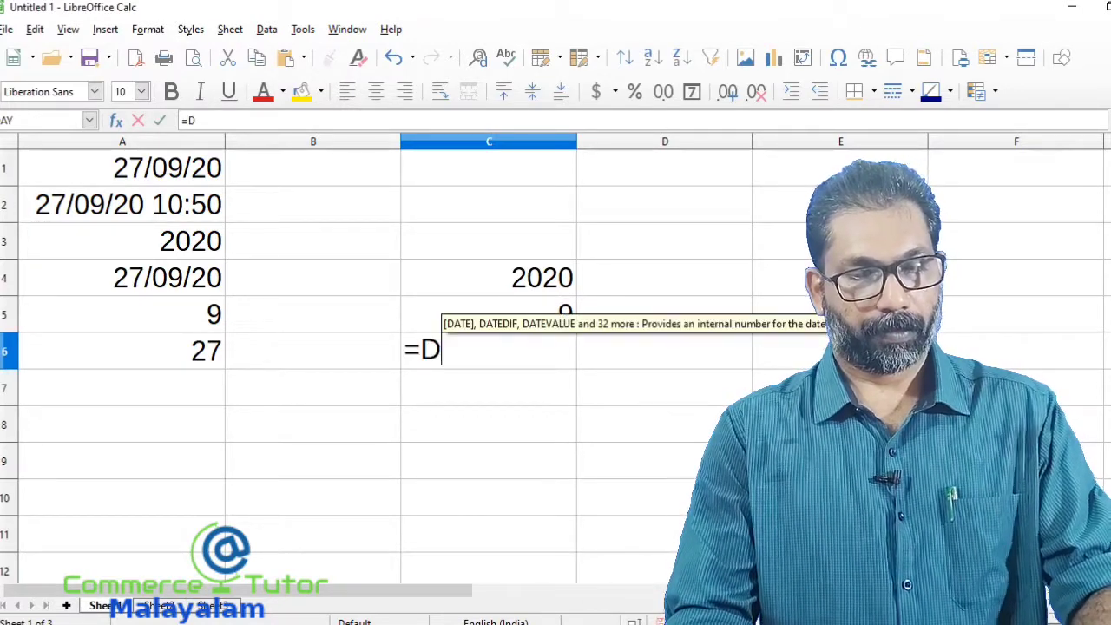
pyautogui.write('AY(')
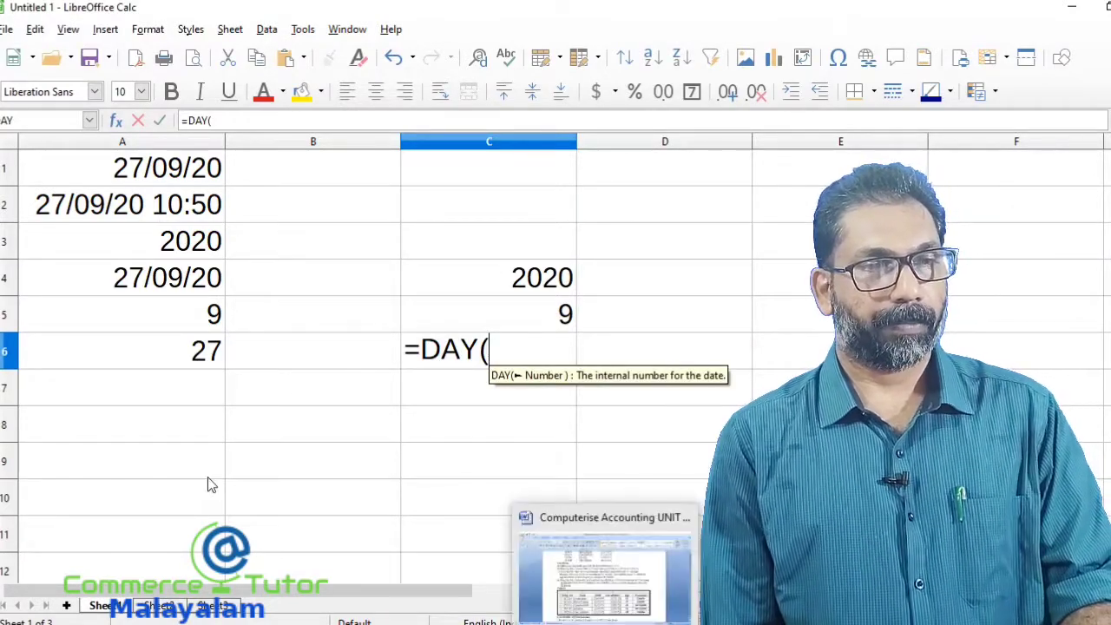
pyautogui.click(111, 286)
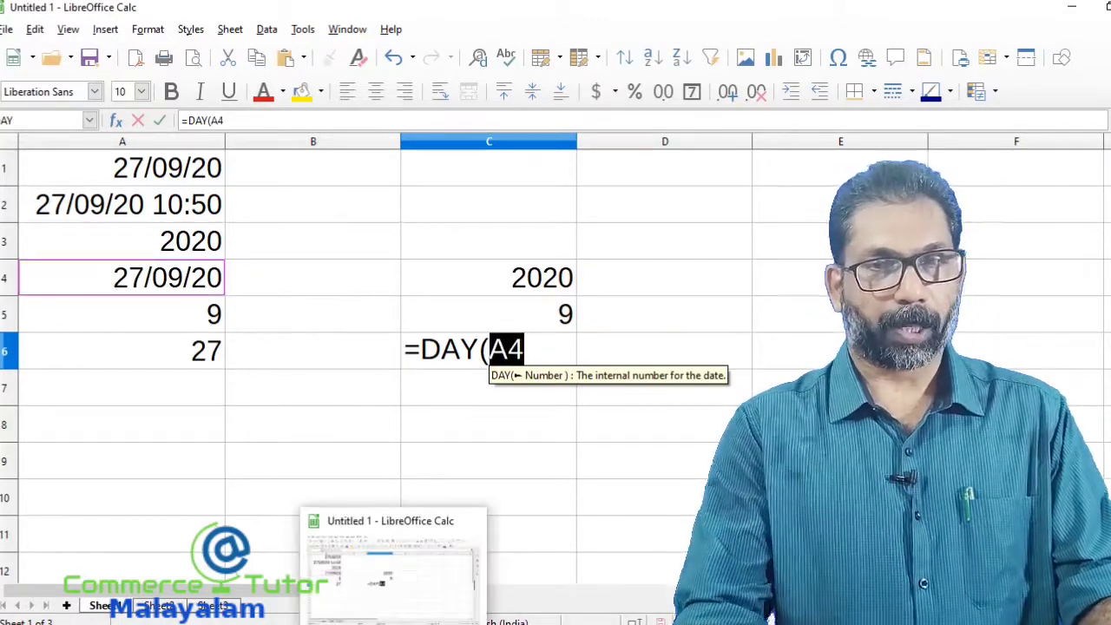
pyautogui.write(')')
pyautogui.press('Return')
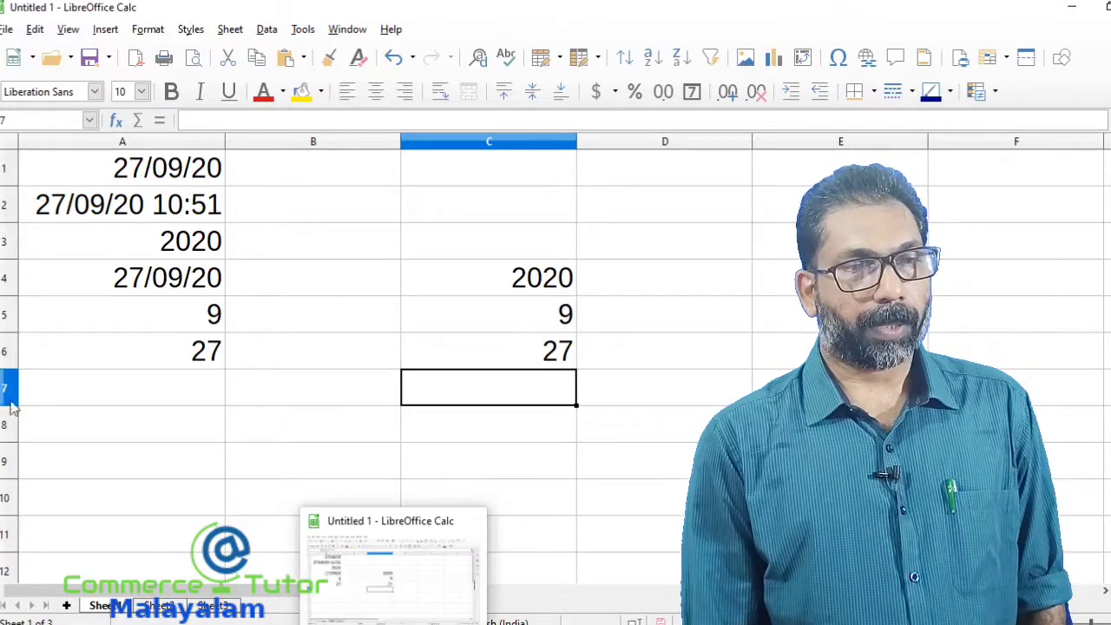
pyautogui.click(173, 405)
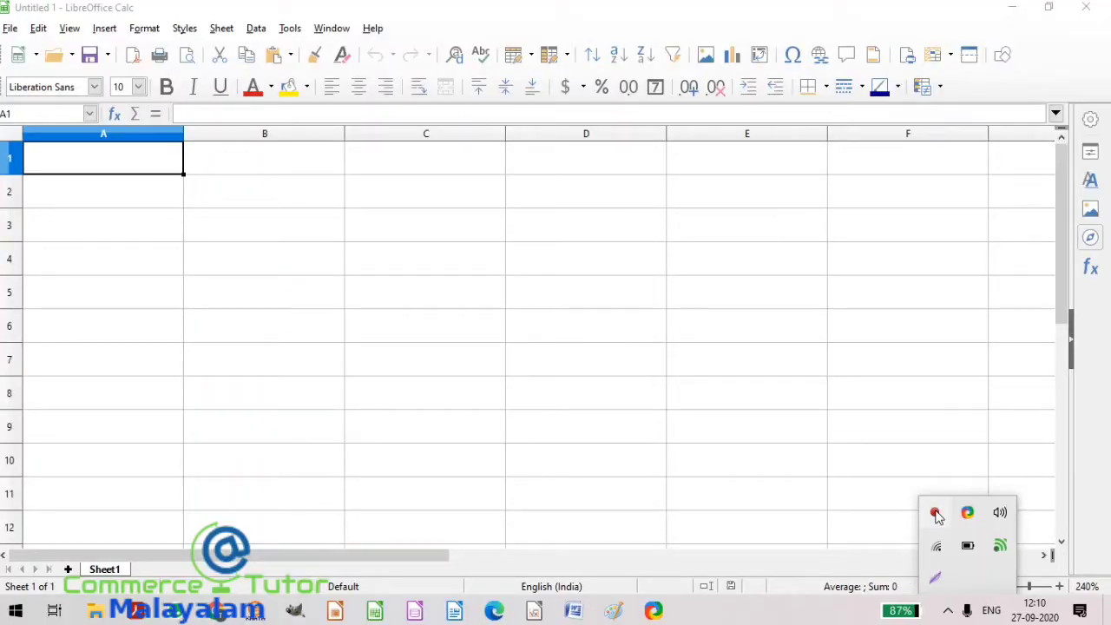
# Enter the formula =DATE(2020,9,27) in cell A1 of the blank sheet to build a date from year, month and day
pyautogui.click(109, 155)
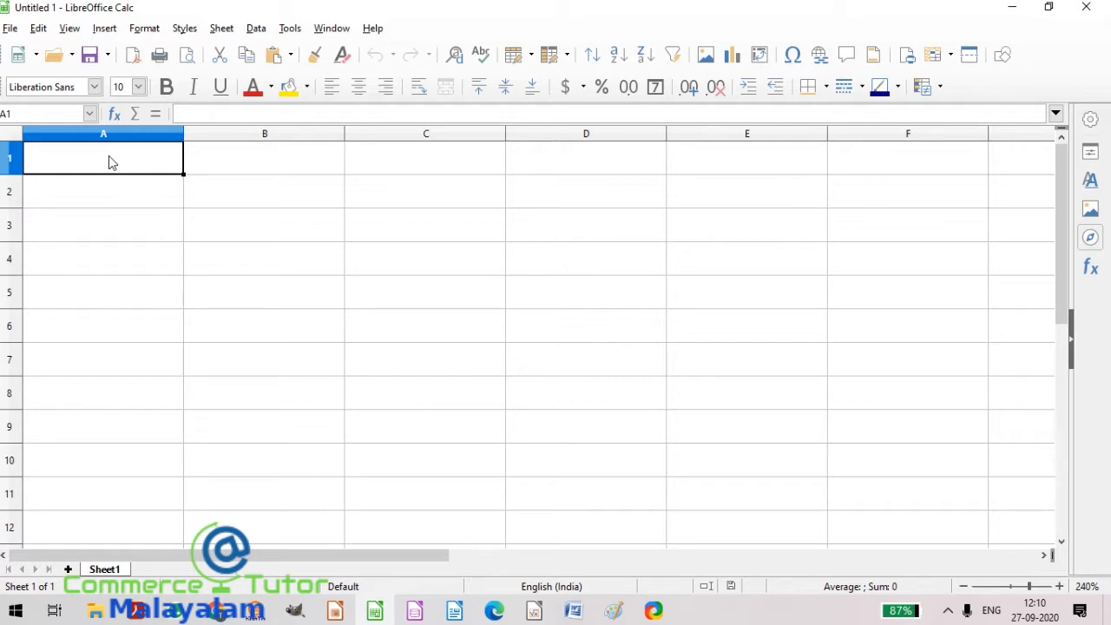
pyautogui.write('=')
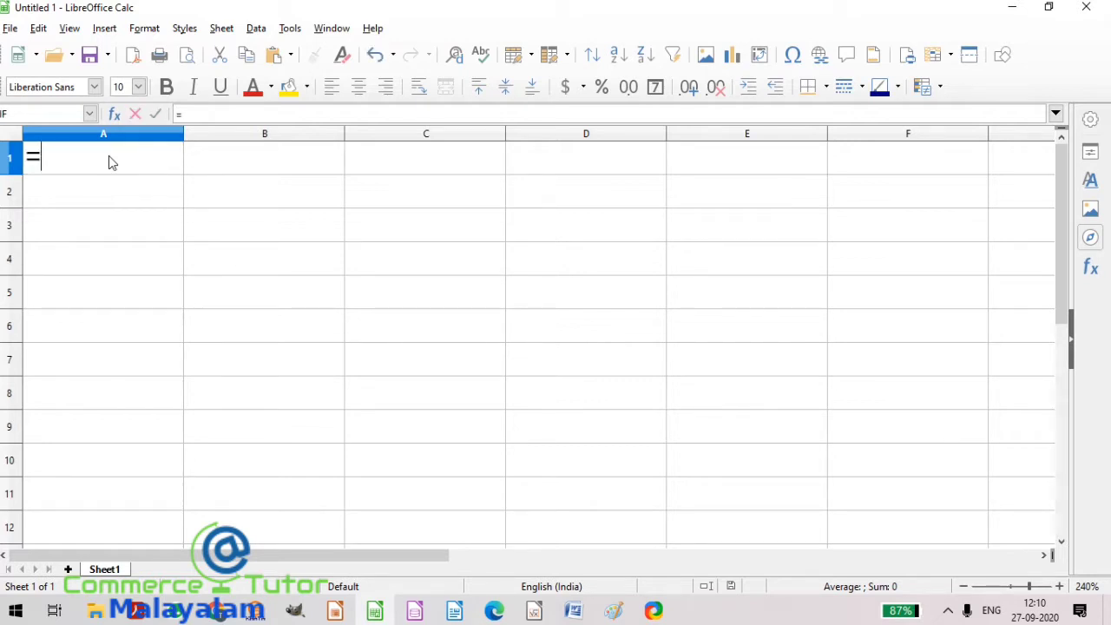
pyautogui.write('DAT')
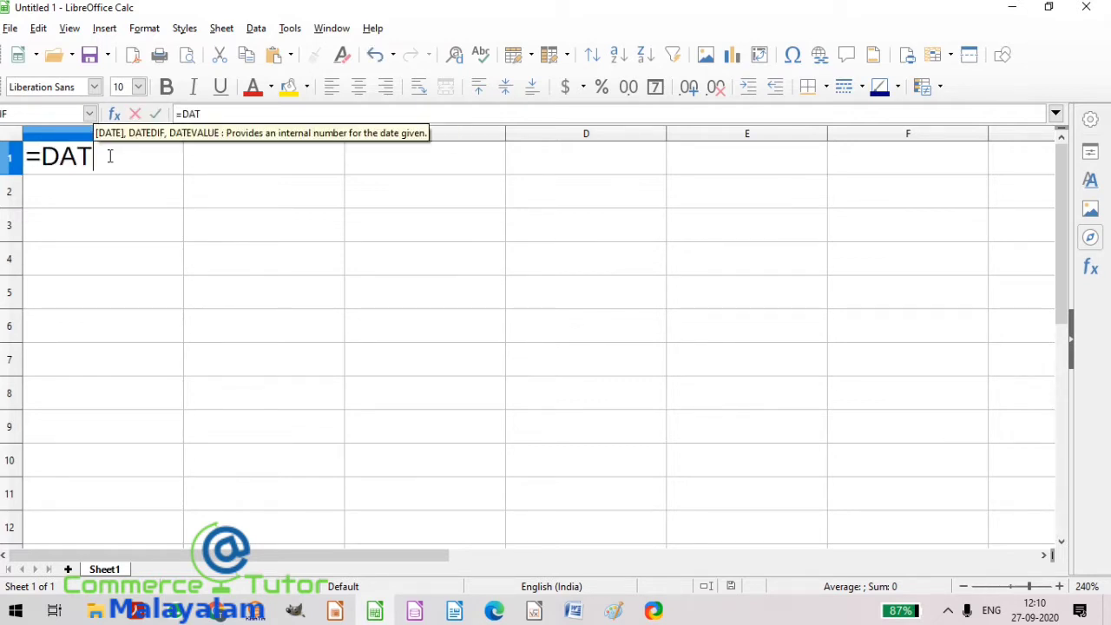
pyautogui.write('E')
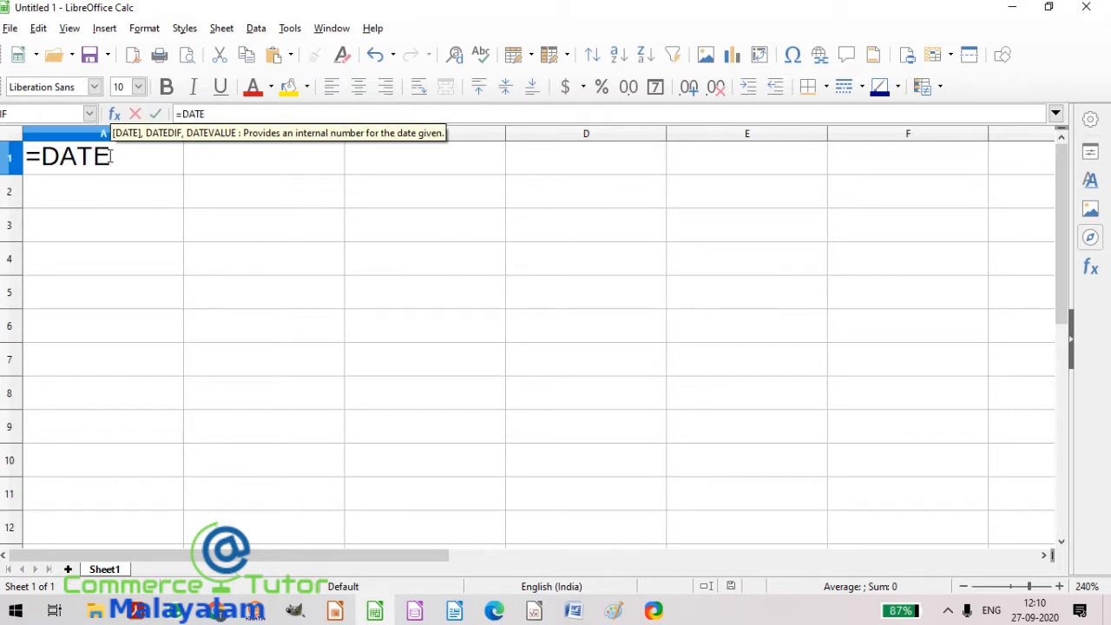
pyautogui.write('(')
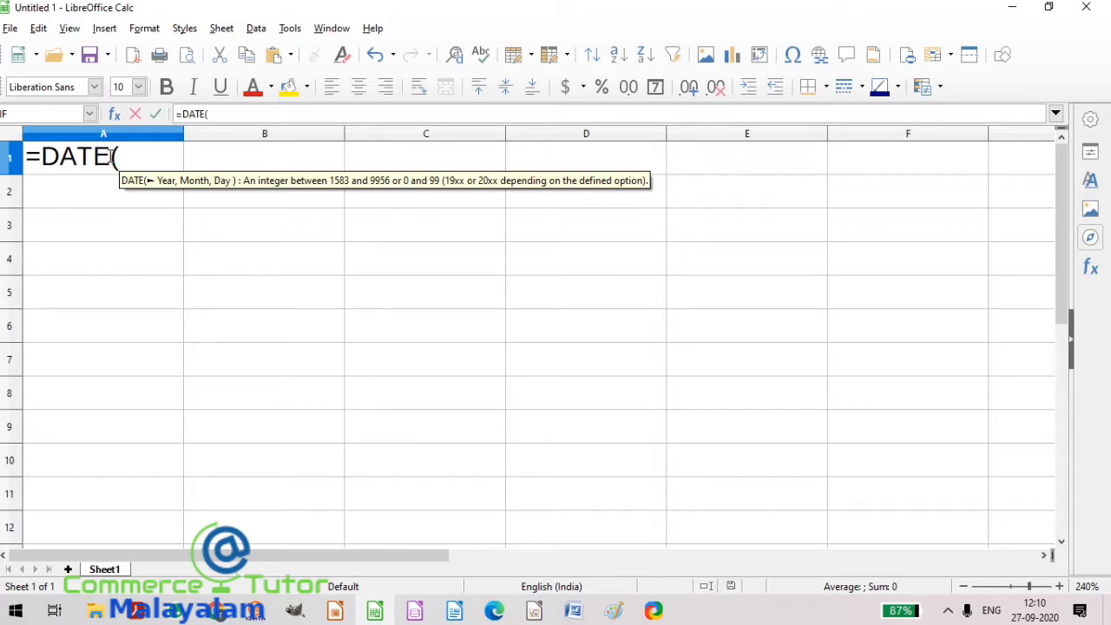
pyautogui.write('20')
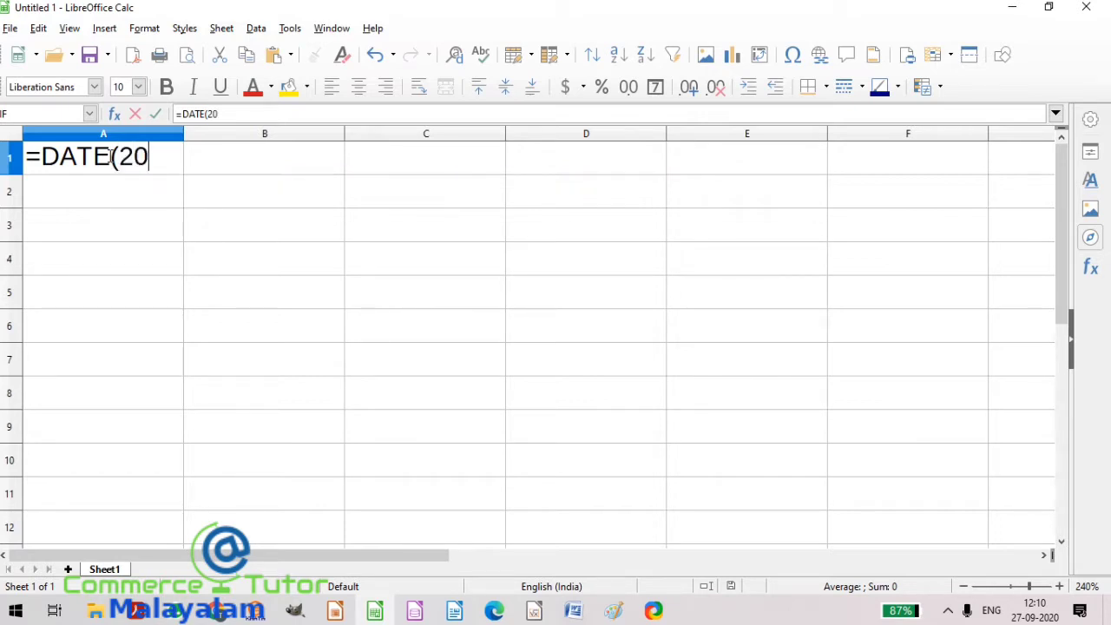
pyautogui.write('20,')
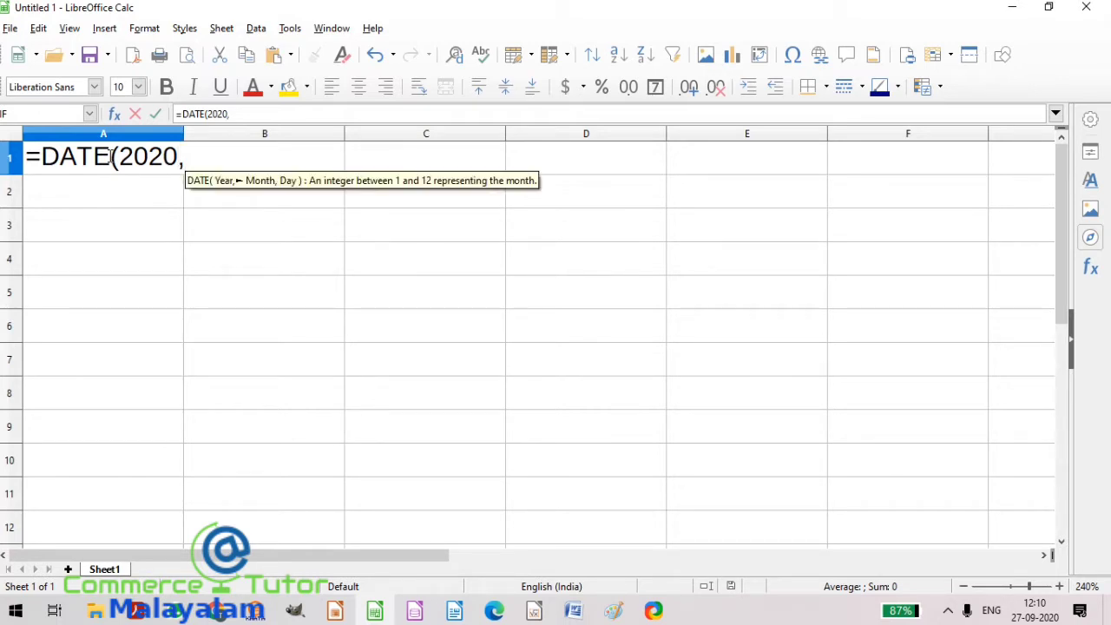
pyautogui.write('9')
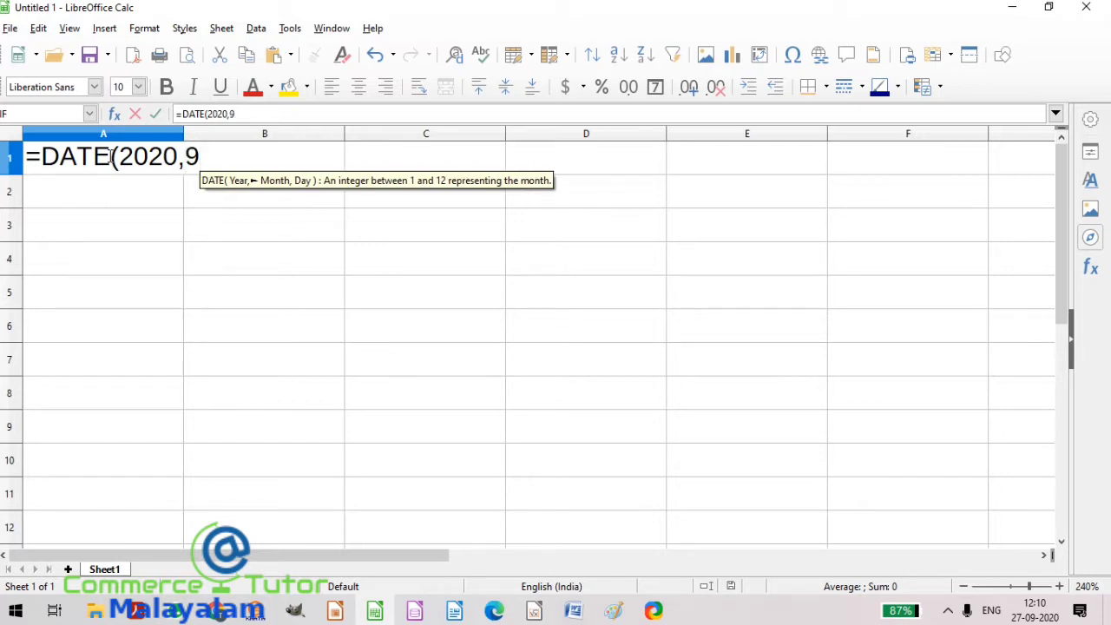
pyautogui.write(',')
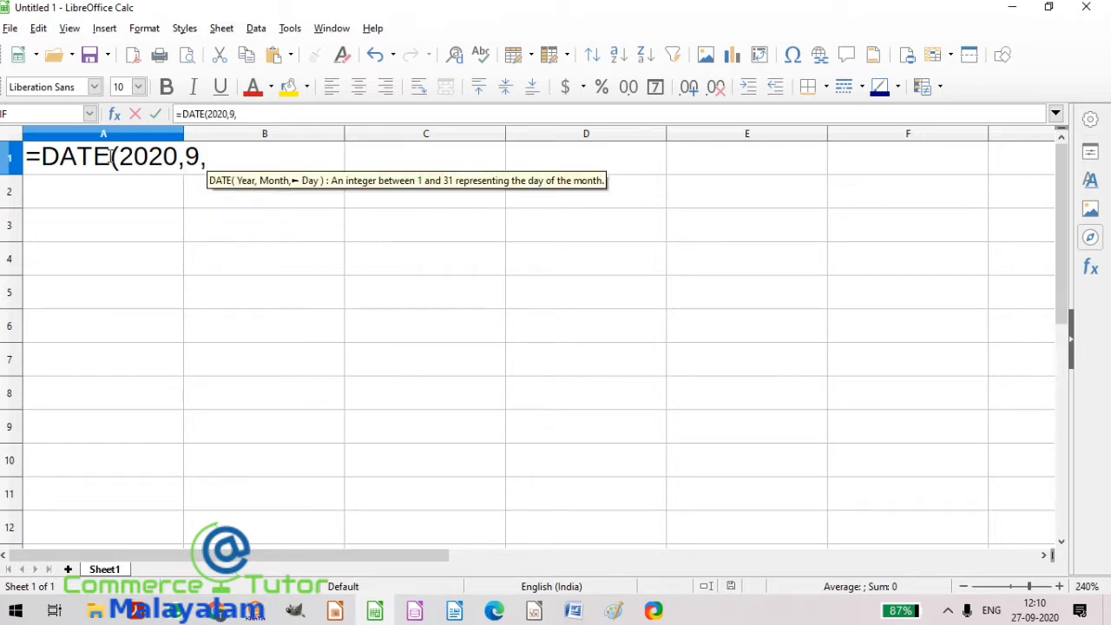
pyautogui.write('2')
pyautogui.write('7')
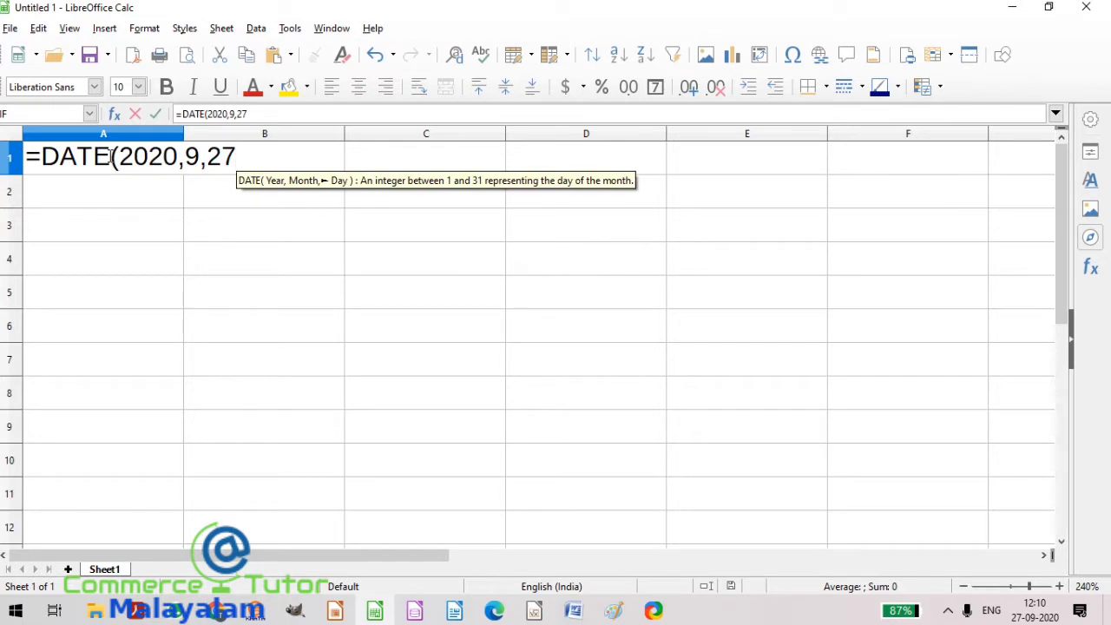
pyautogui.write(')')
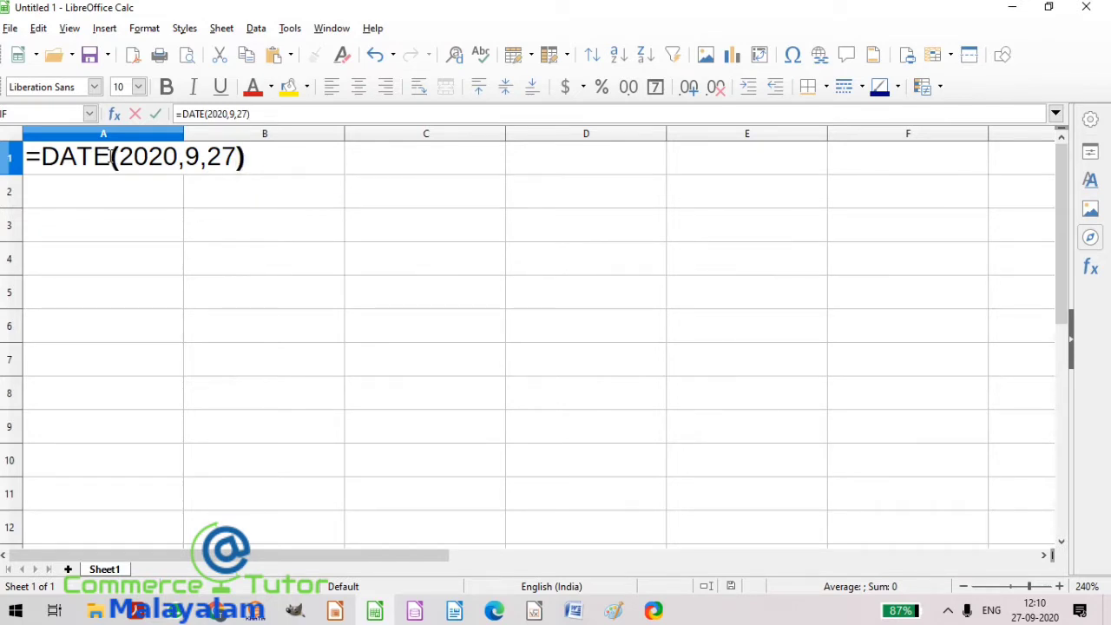
pyautogui.press('Return')
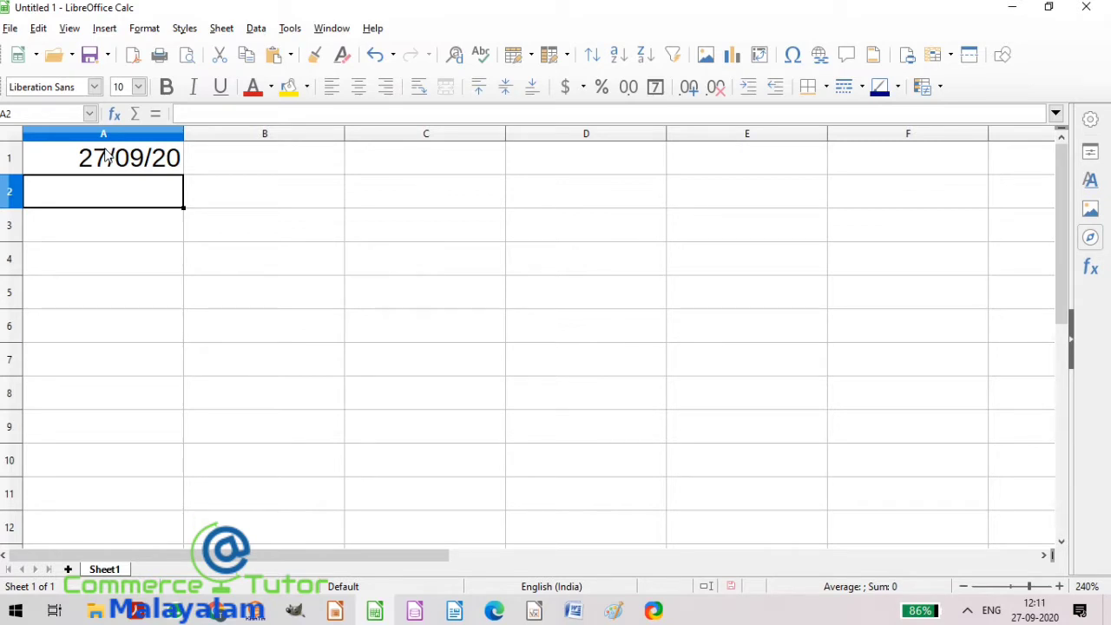
# Format the date in cell A1 with the 31/12/1999 date format (DD/MM/YYYY)
pyautogui.click(106, 156)
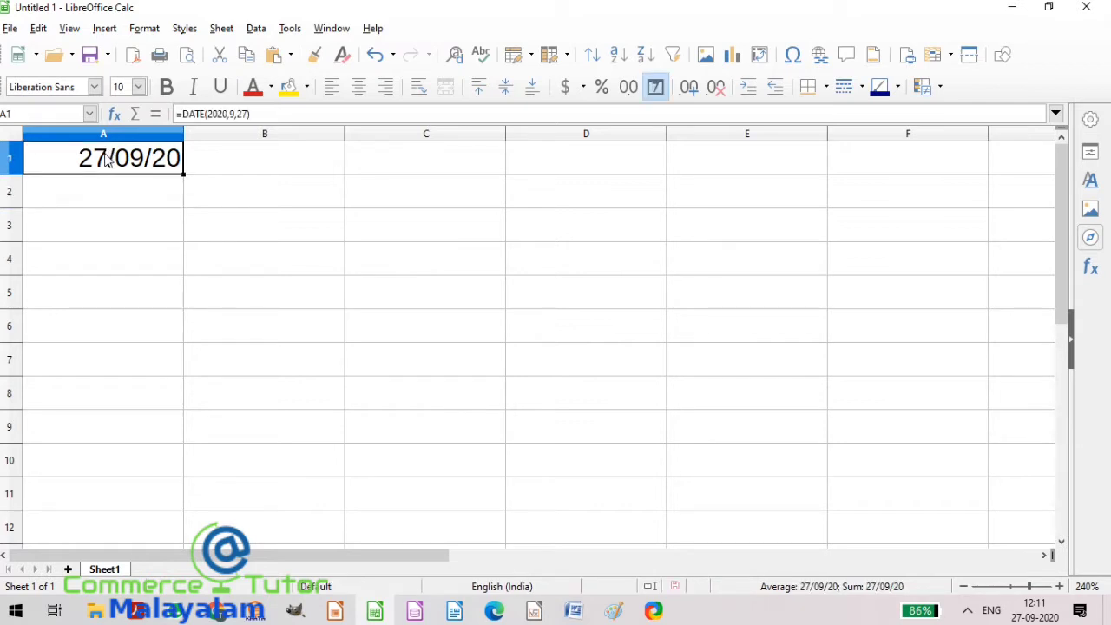
pyautogui.rightClick(106, 161)
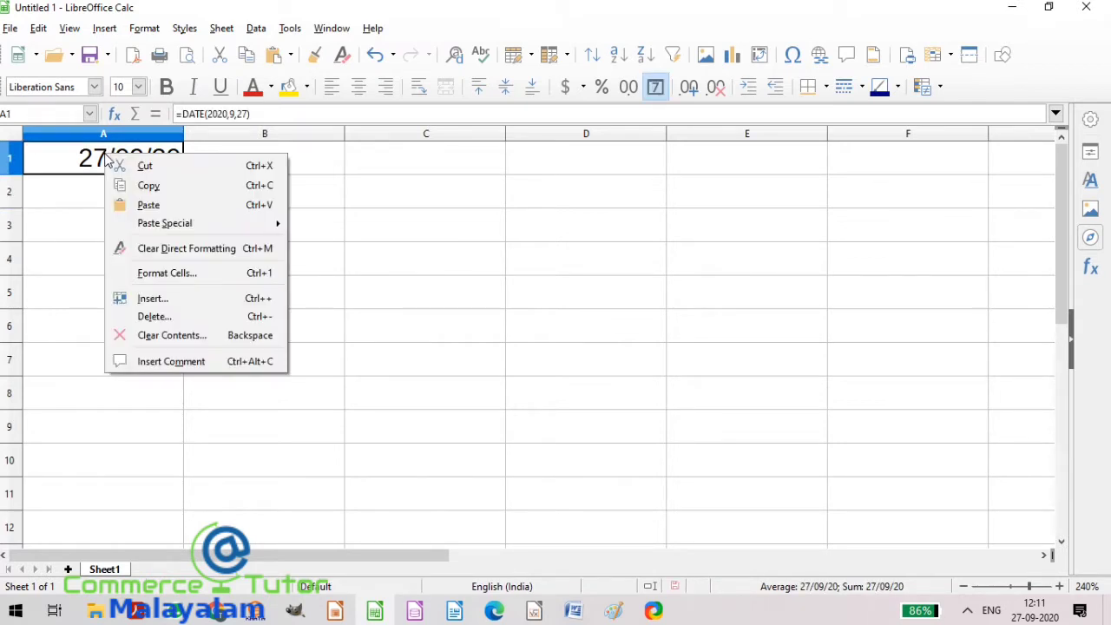
pyautogui.click(171, 276)
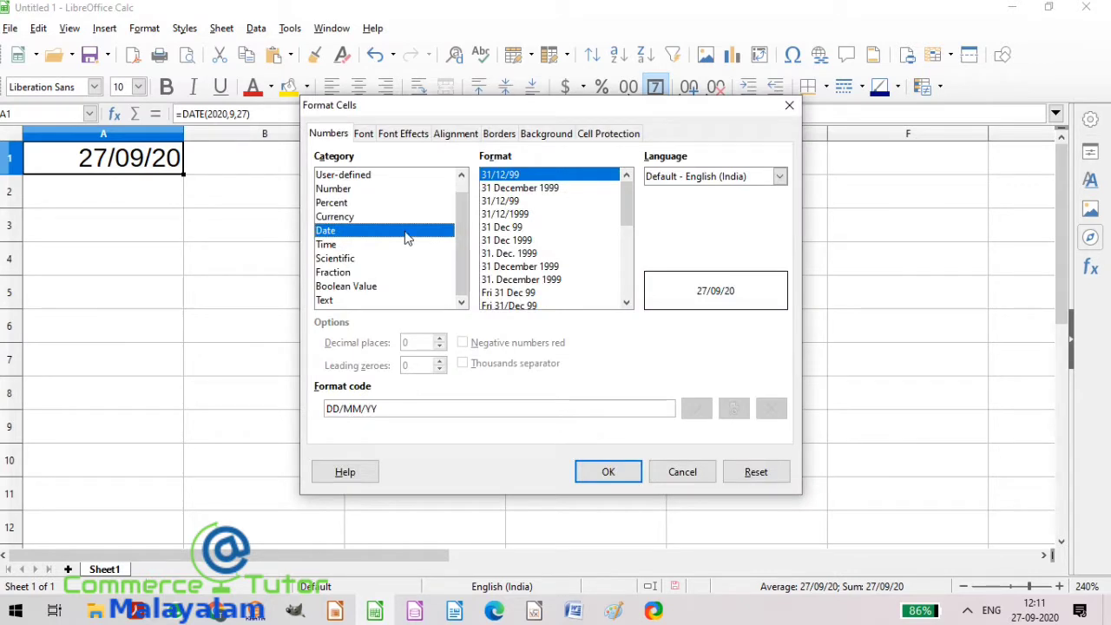
pyautogui.click(510, 215)
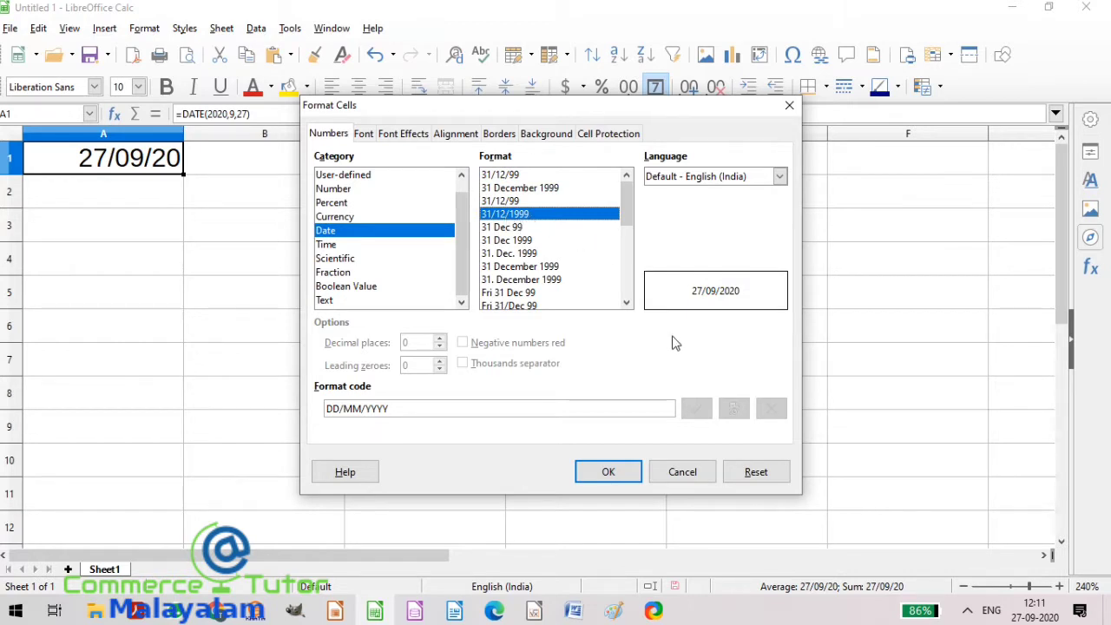
pyautogui.click(607, 473)
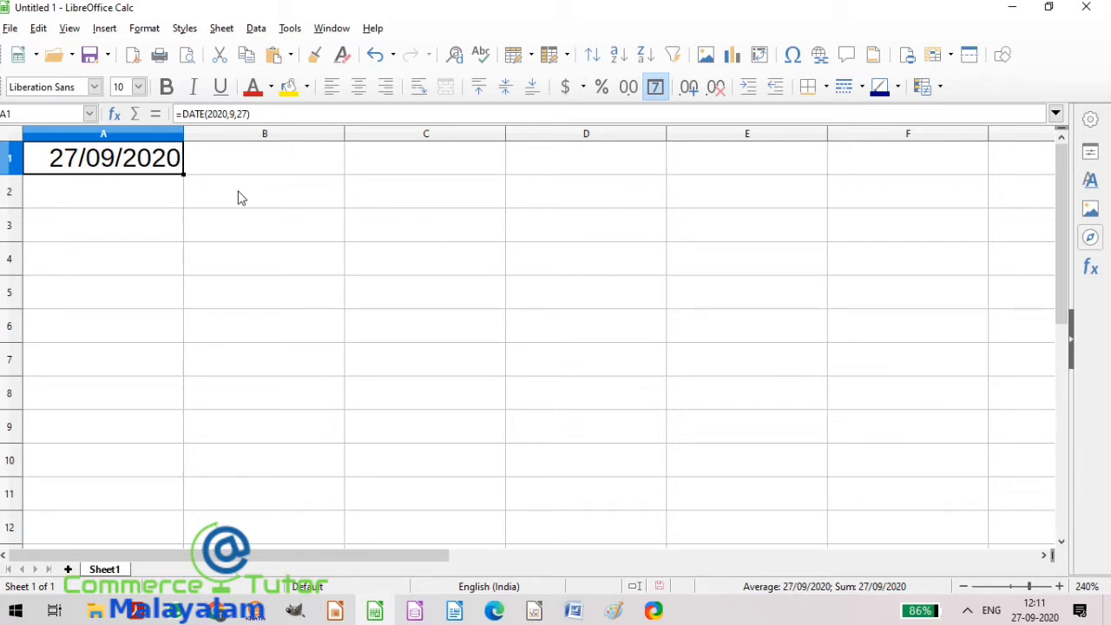
# Enter the year 2020 in cell A2, the month 9 in B2 and the day 27 in C2
pyautogui.click(135, 200)
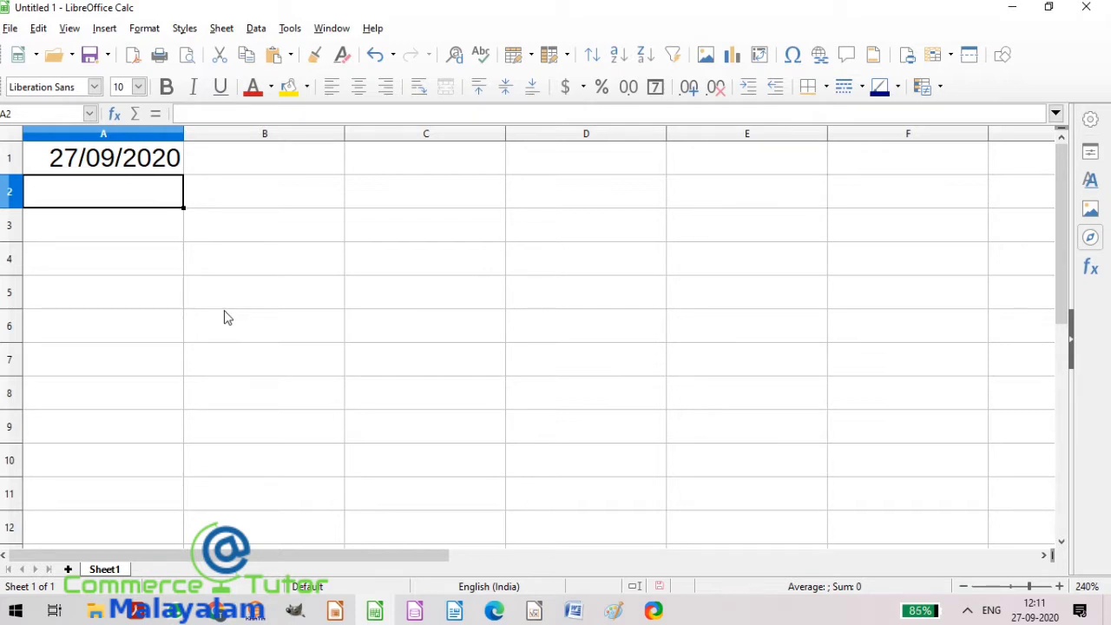
pyautogui.write('2020')
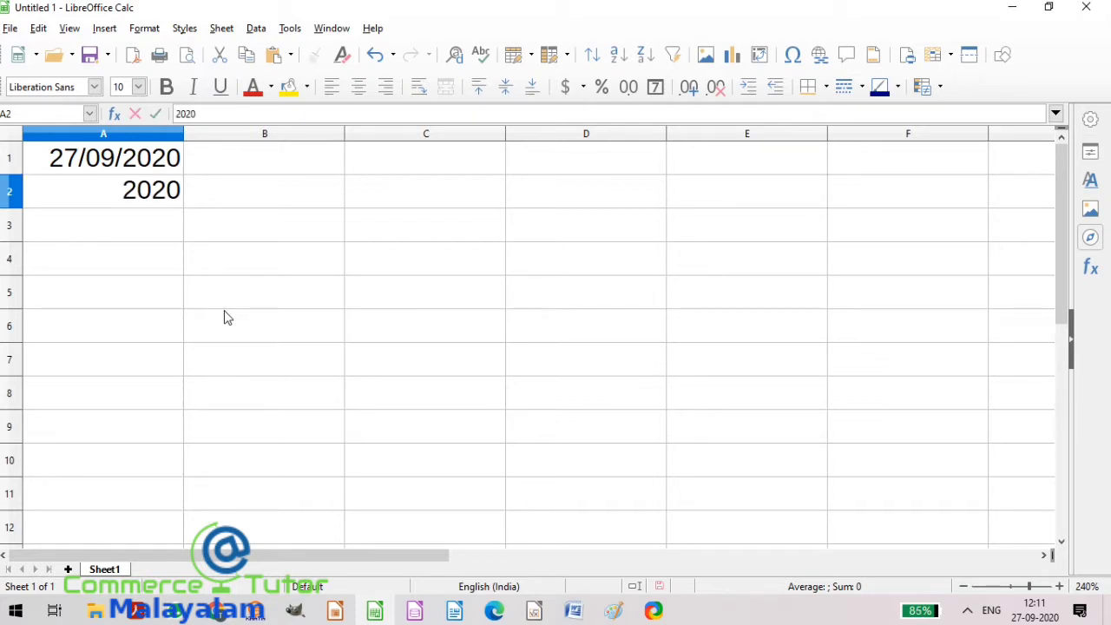
pyautogui.click(287, 201)
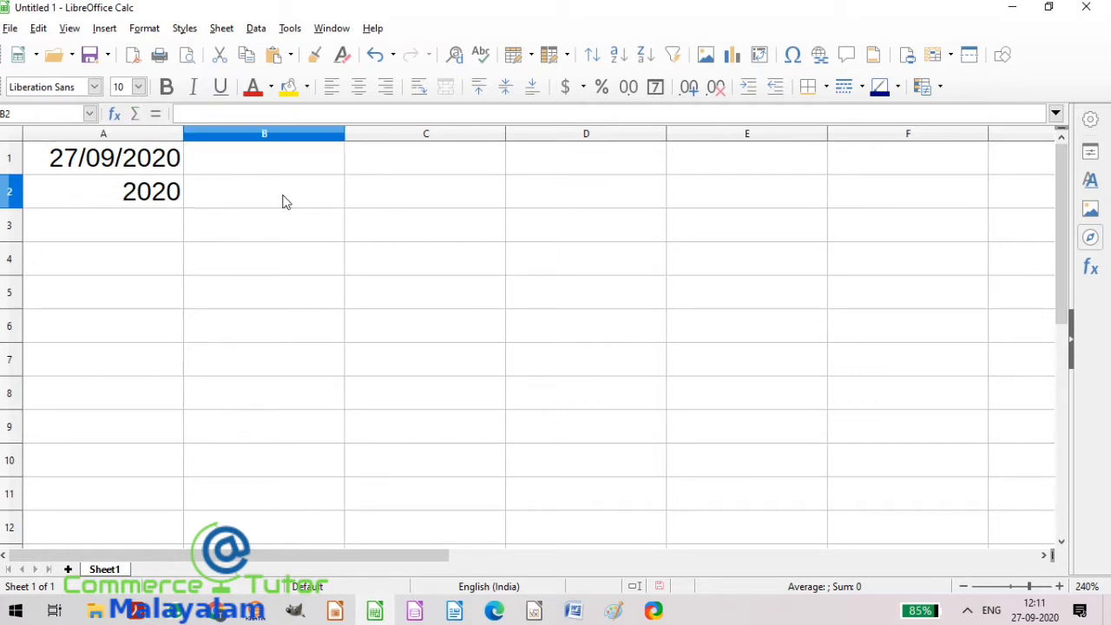
pyautogui.write('9')
pyautogui.click(471, 208)
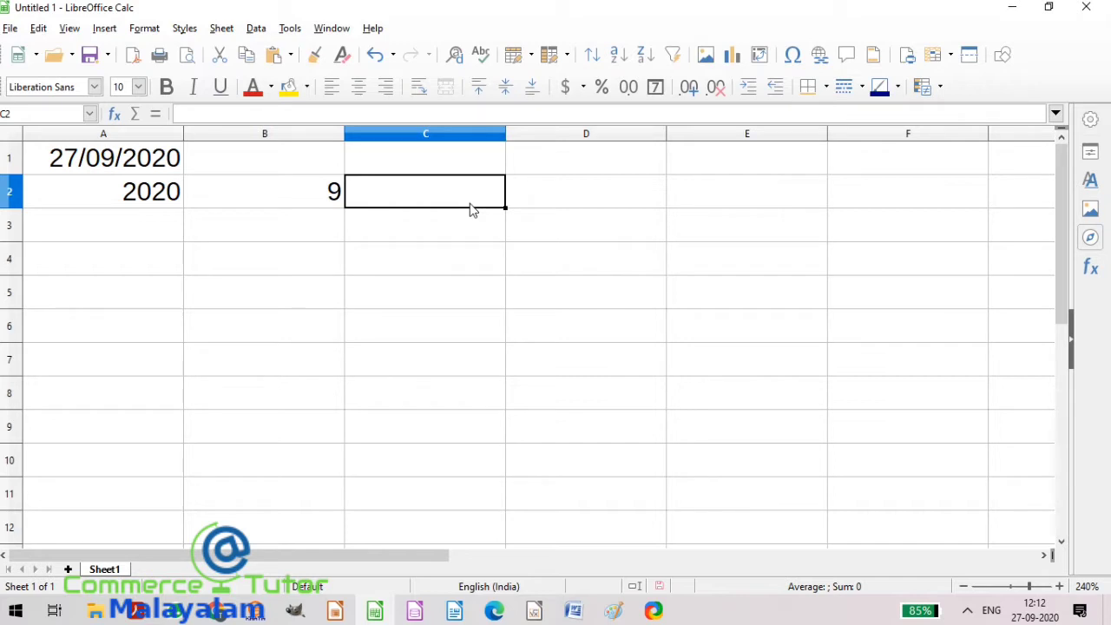
pyautogui.write('27')
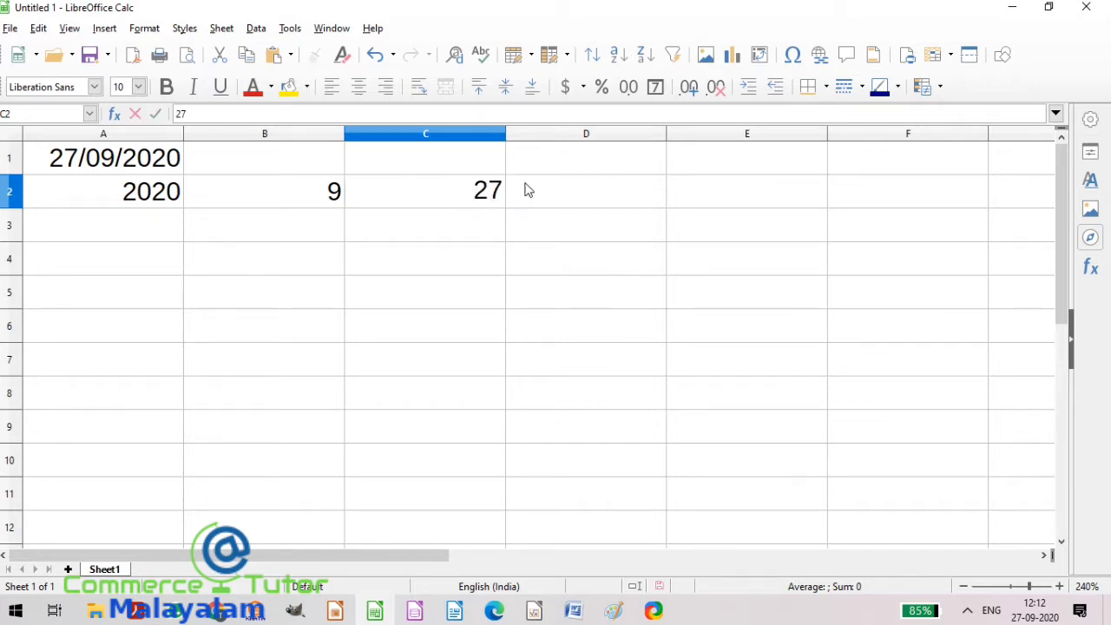
# Enter the formula =DATE(A2,B2,C2) in cell D2 to build a date from the year, month and day cells
pyautogui.click(606, 195)
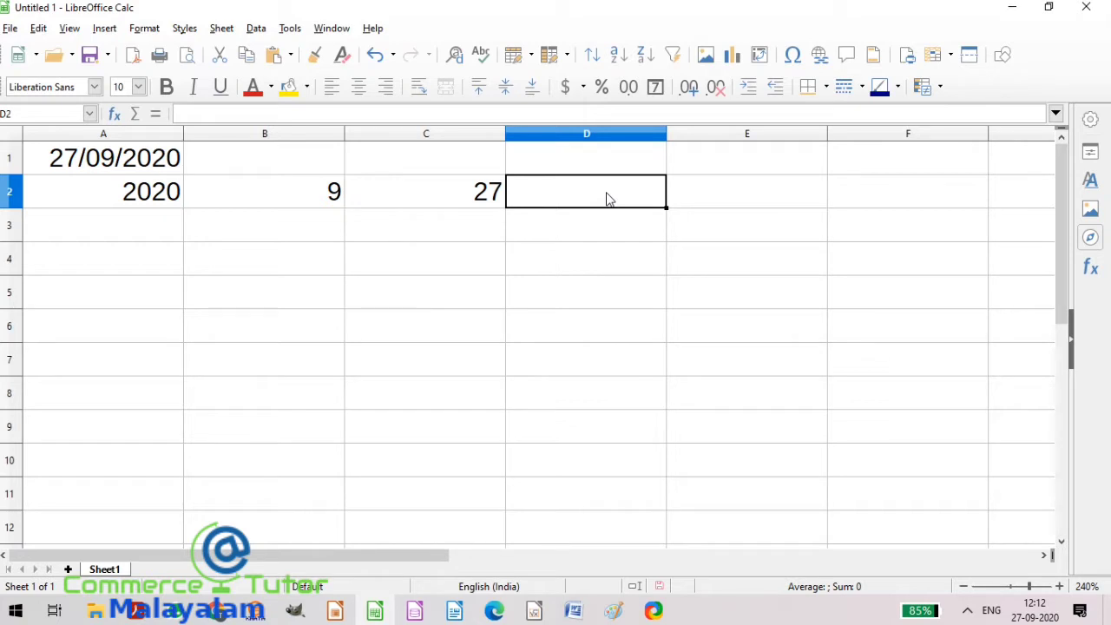
pyautogui.write('=')
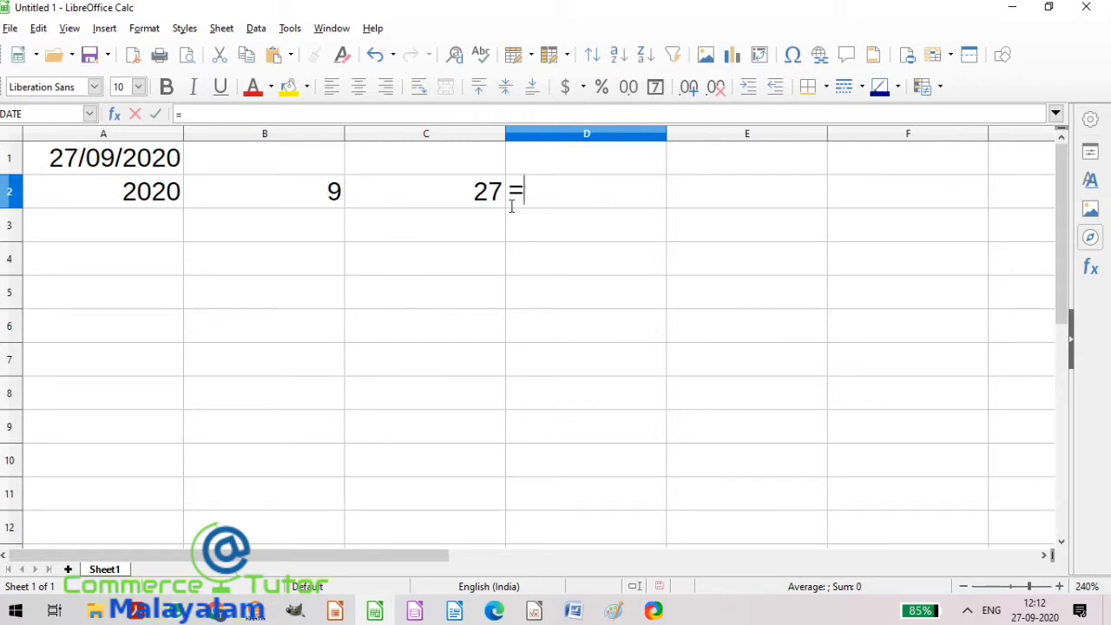
pyautogui.write('DATE')
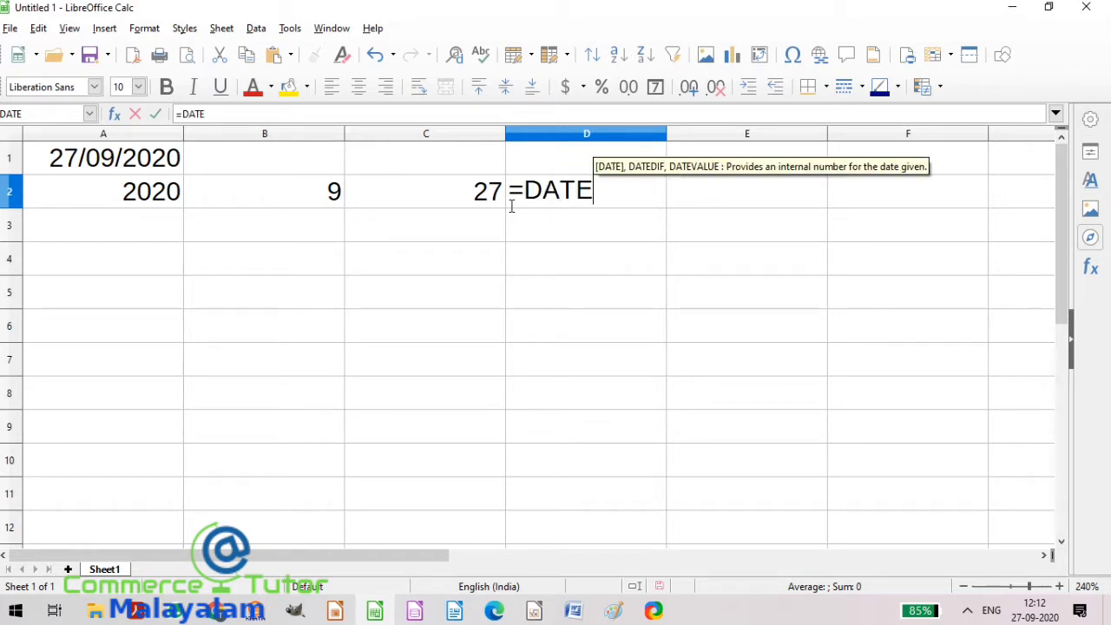
pyautogui.write('(')
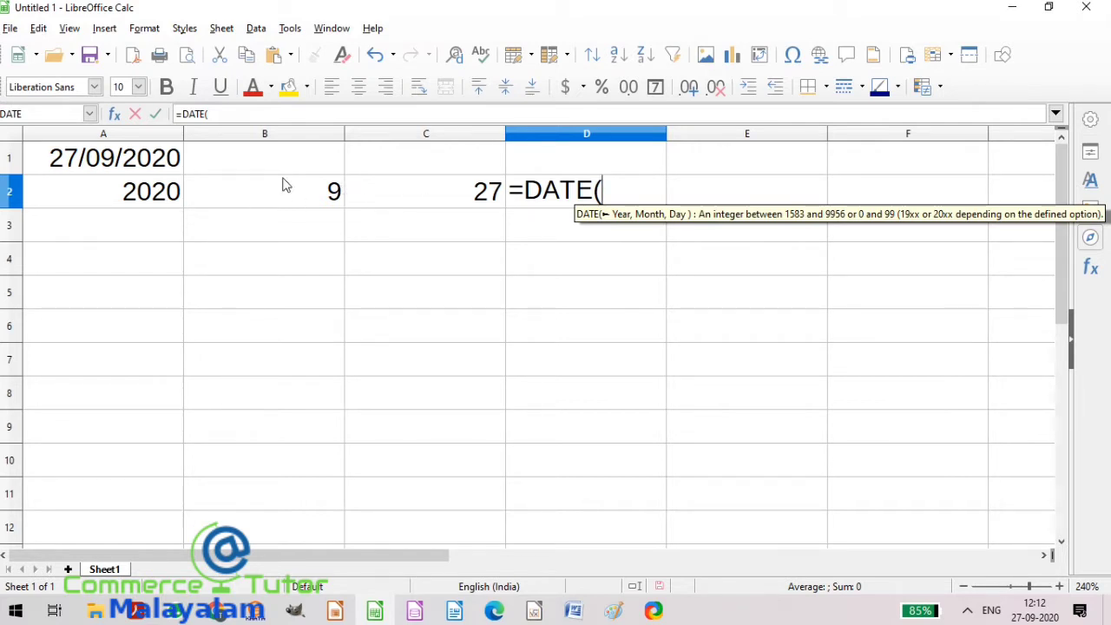
pyautogui.click(149, 198)
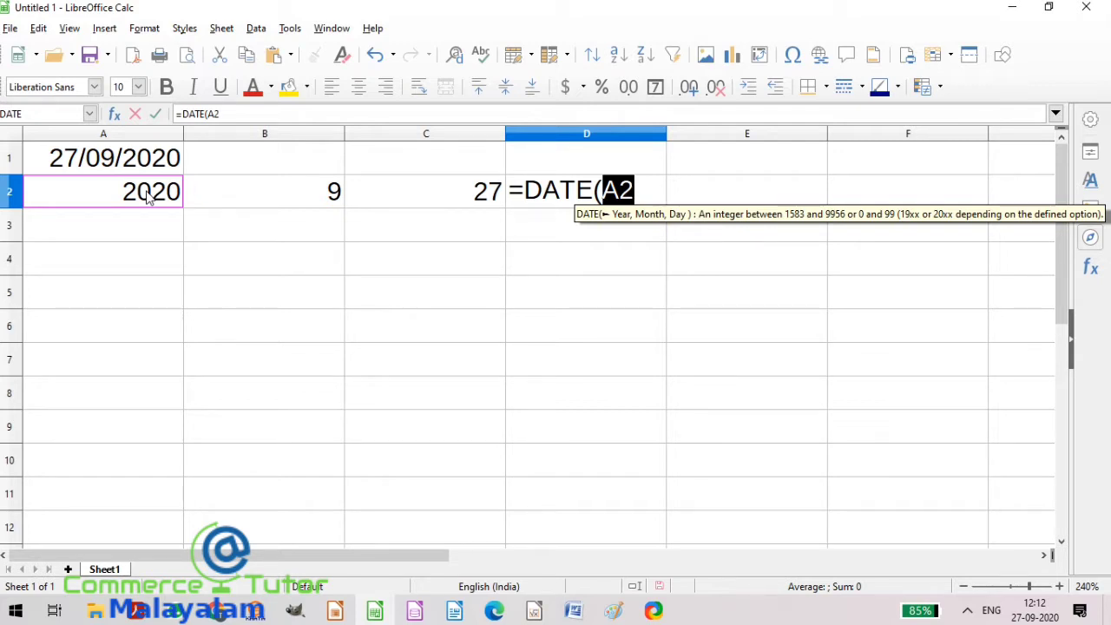
pyautogui.write(',')
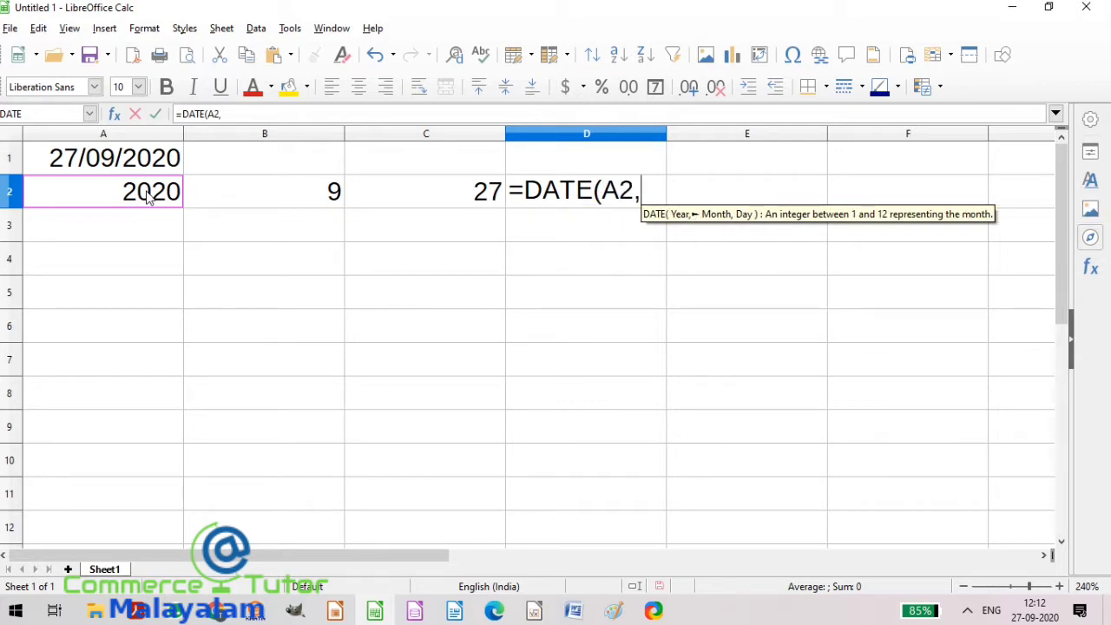
pyautogui.click(274, 187)
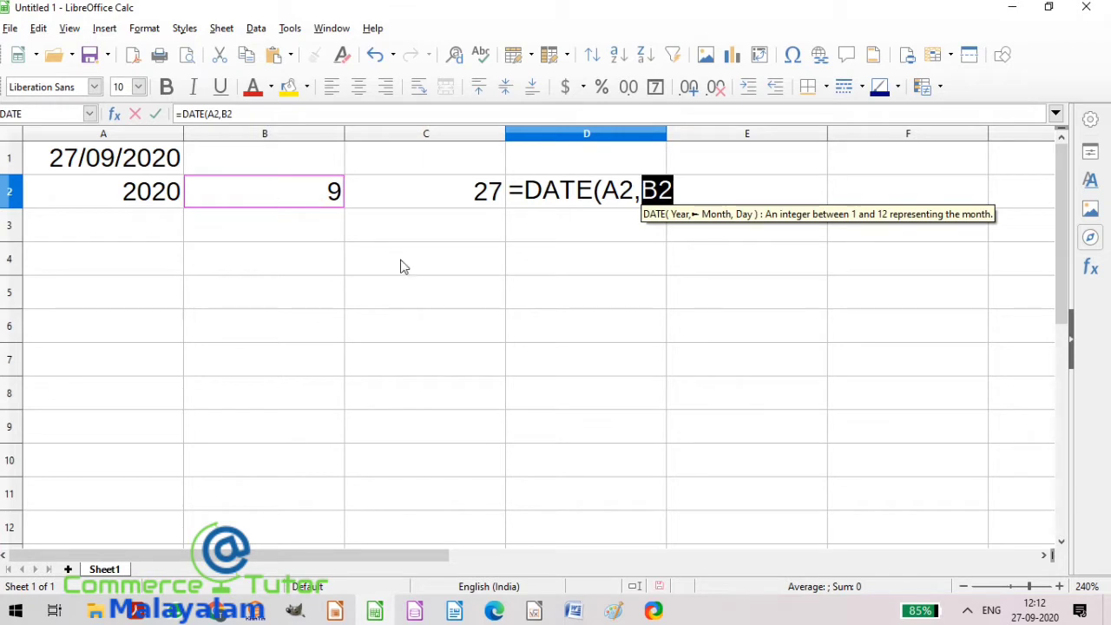
pyautogui.write(',')
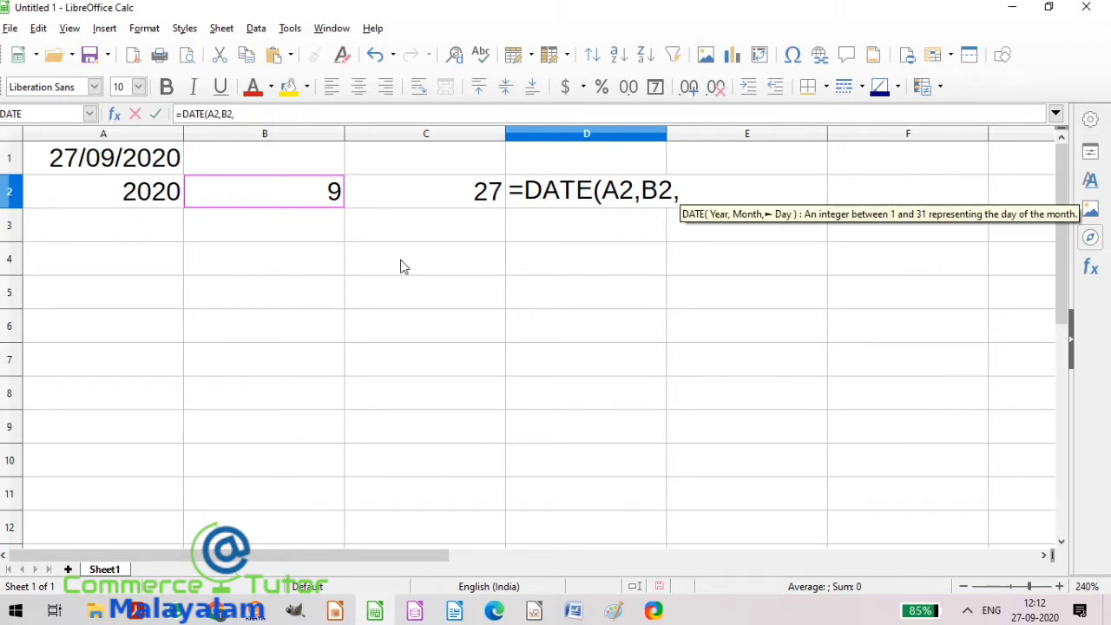
pyautogui.click(483, 200)
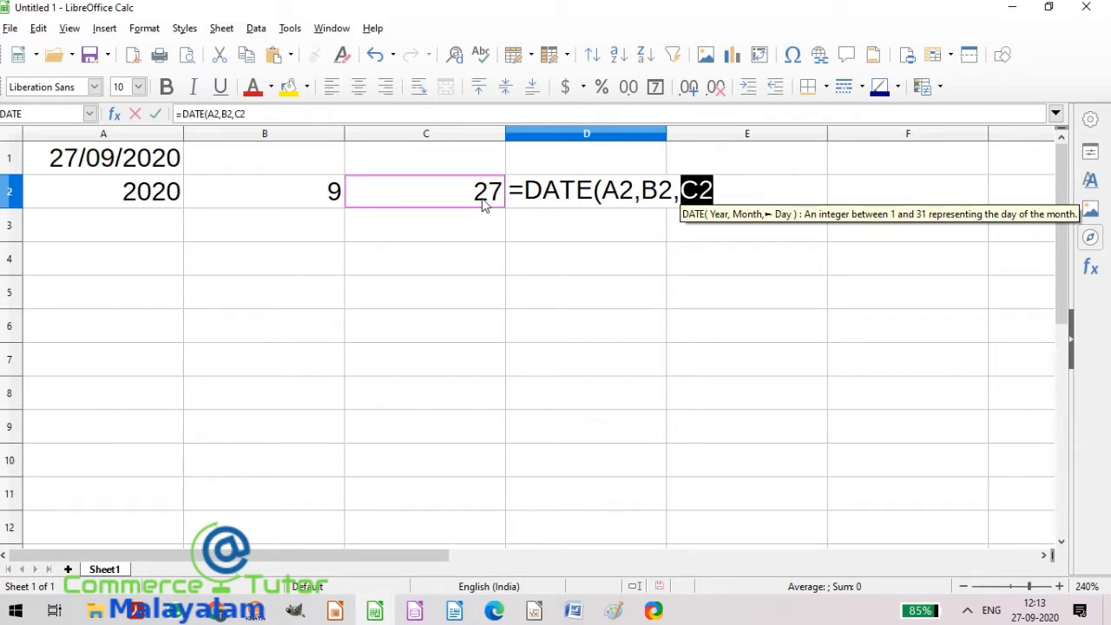
pyautogui.write(')')
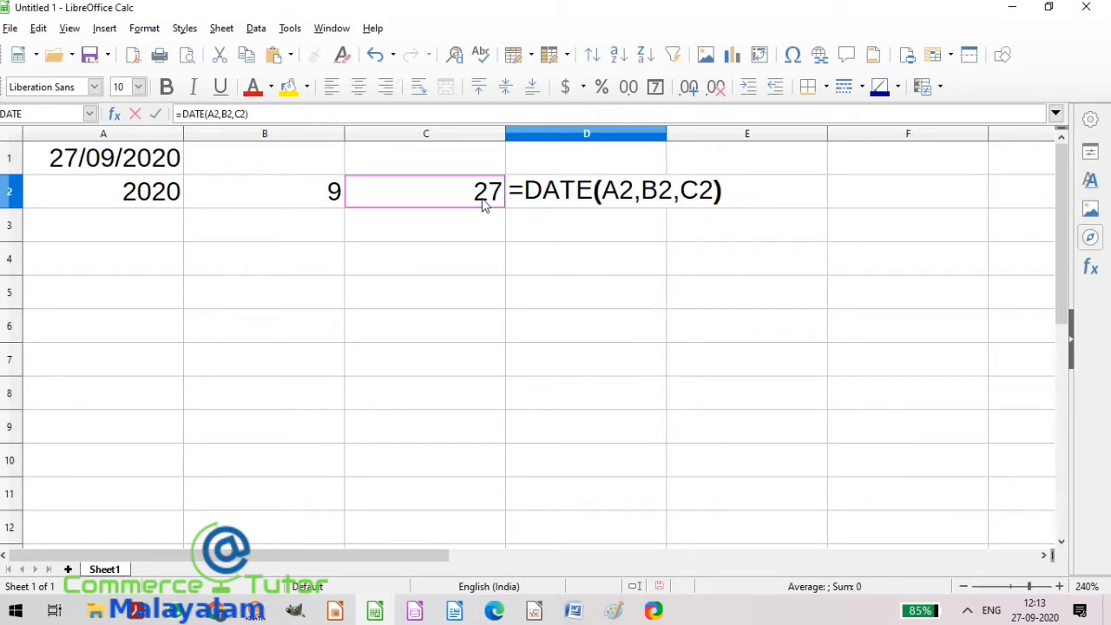
pyautogui.press('Return')
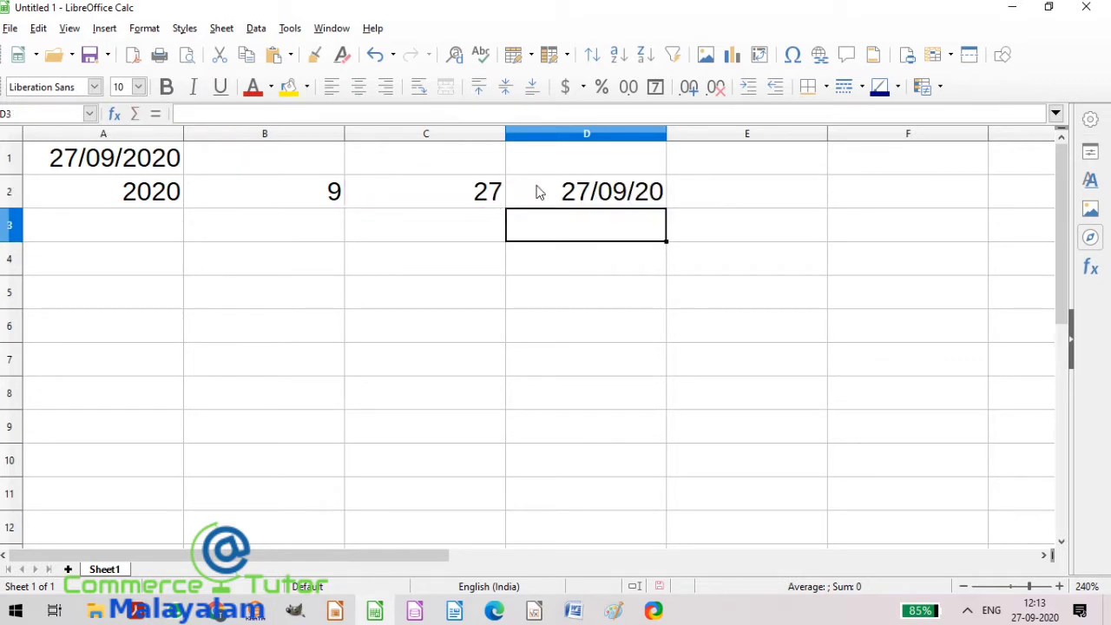
# Format the date in cell D2 with the 31/12/1999 date format (DD/MM/YYYY)
pyautogui.click(556, 204)
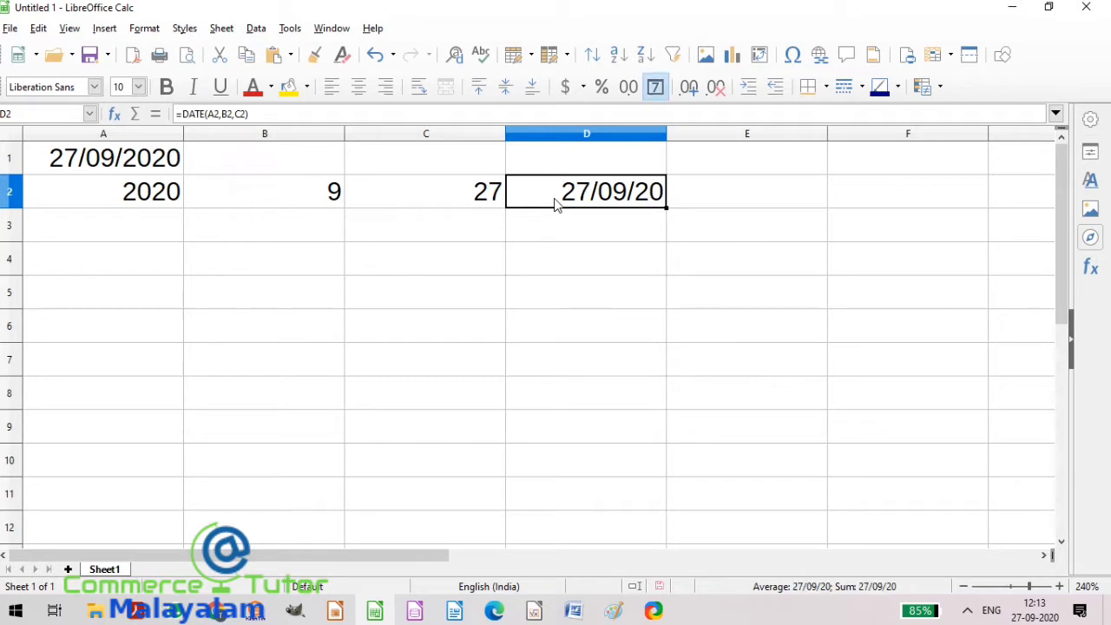
pyautogui.rightClick(557, 204)
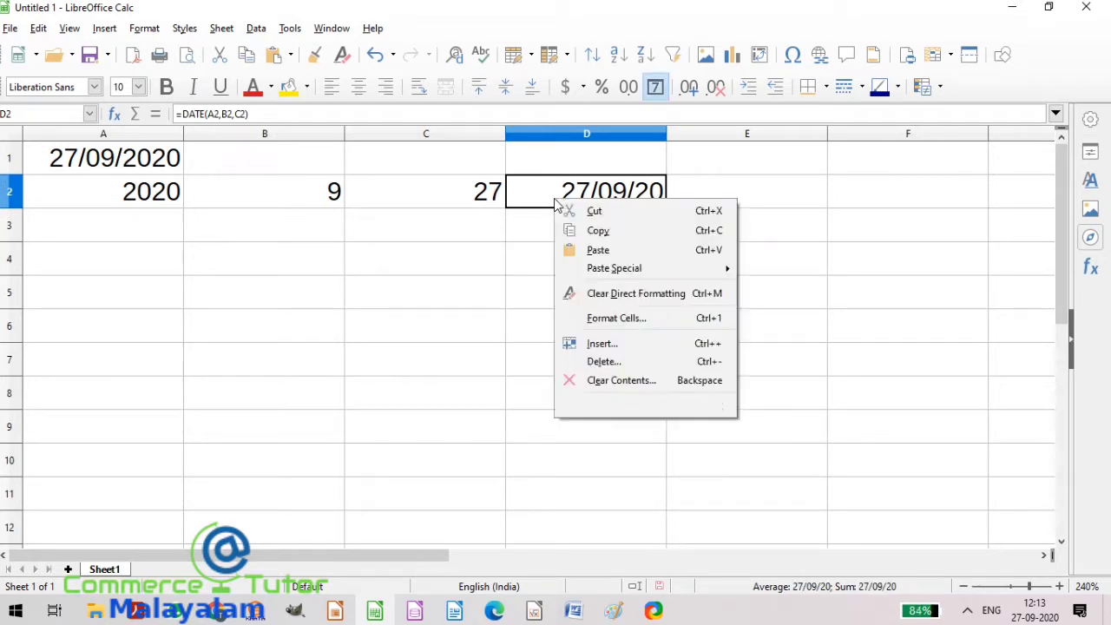
pyautogui.click(643, 320)
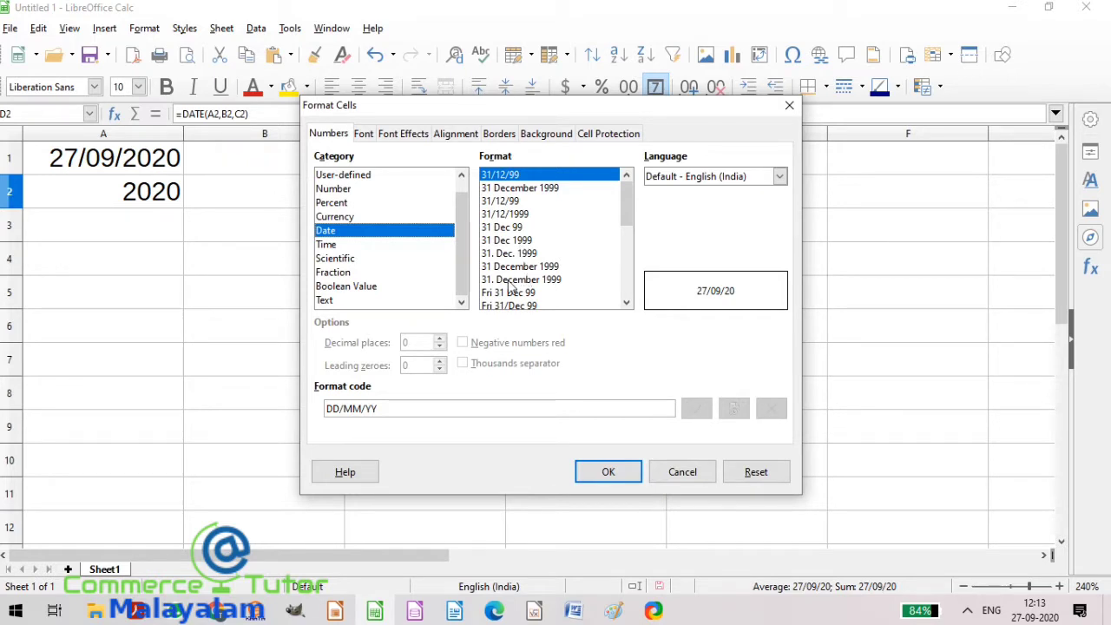
pyautogui.click(512, 217)
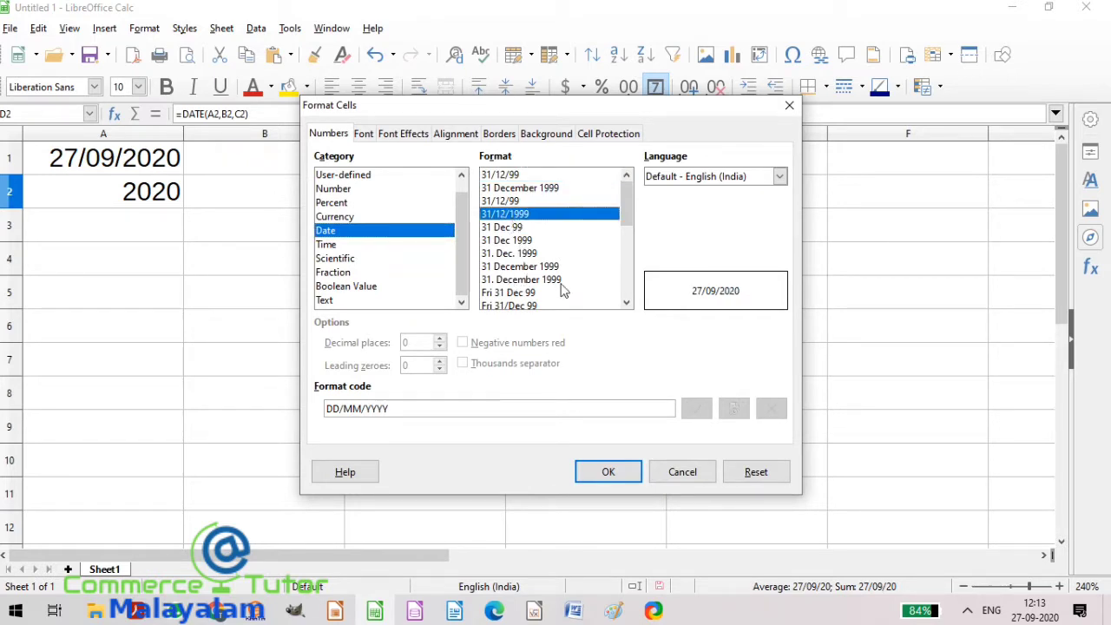
pyautogui.click(595, 470)
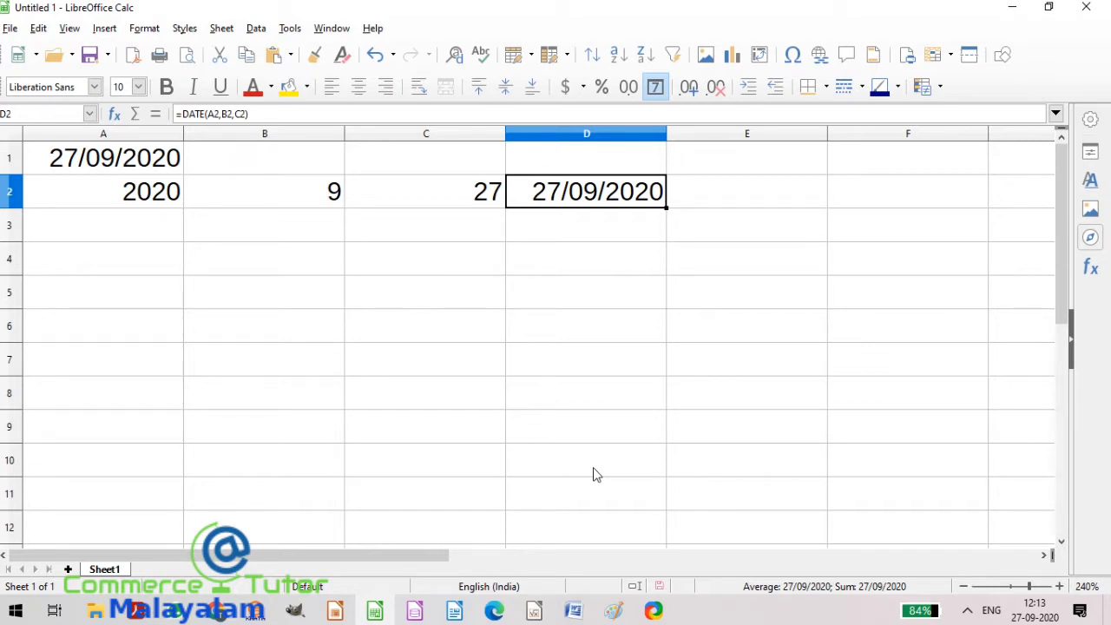
# Enter the formula =DATEVALUE("27/09/2020") in cell A3
pyautogui.click(117, 233)
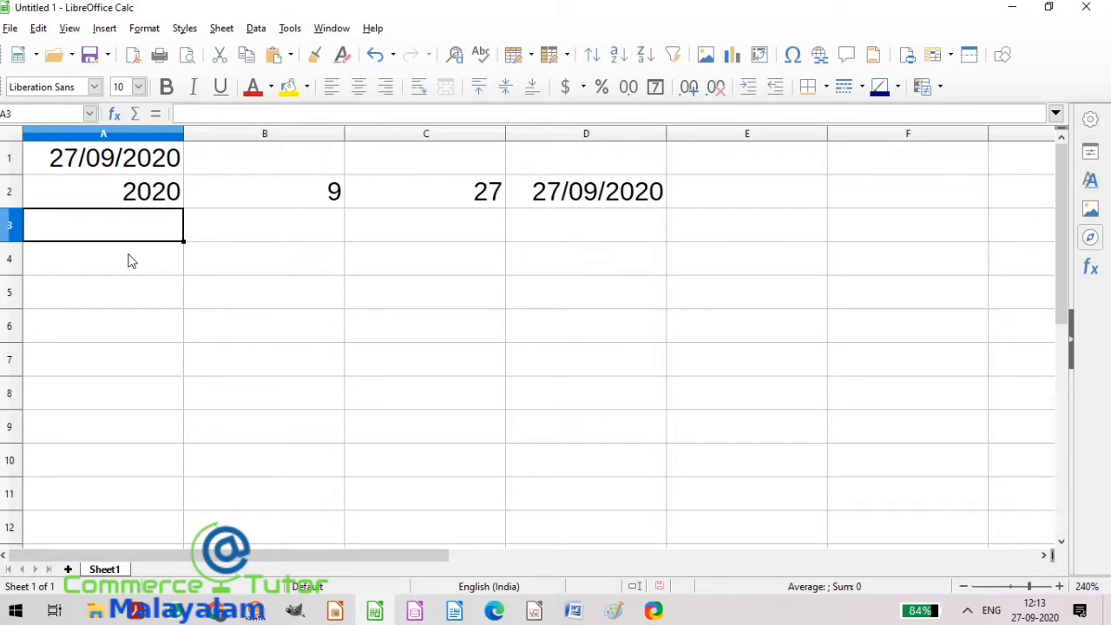
pyautogui.write('=')
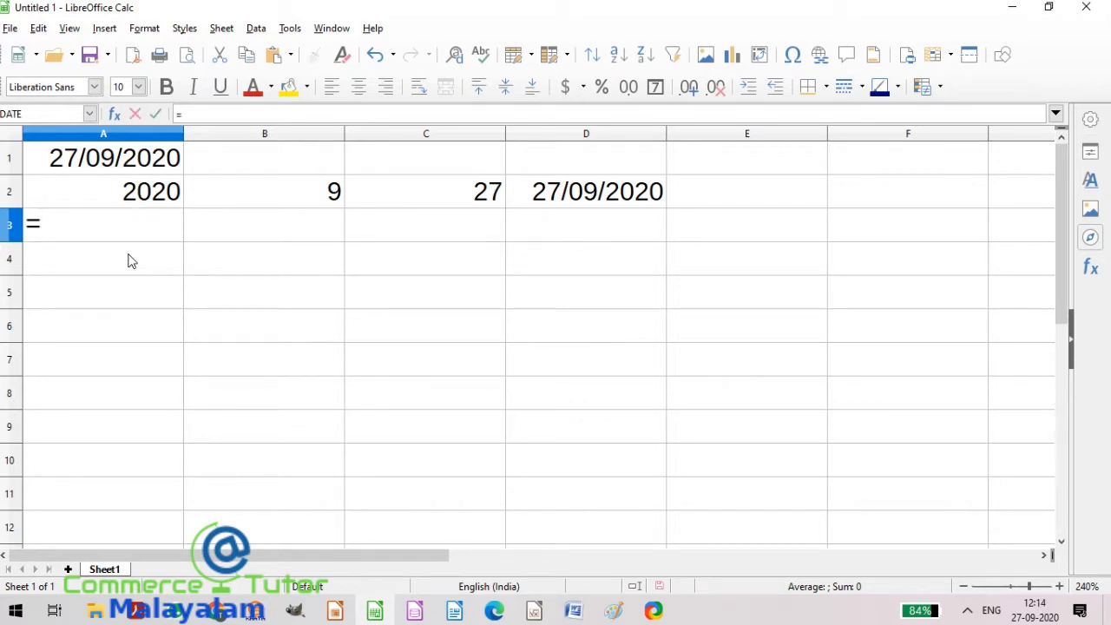
pyautogui.write('DAT')
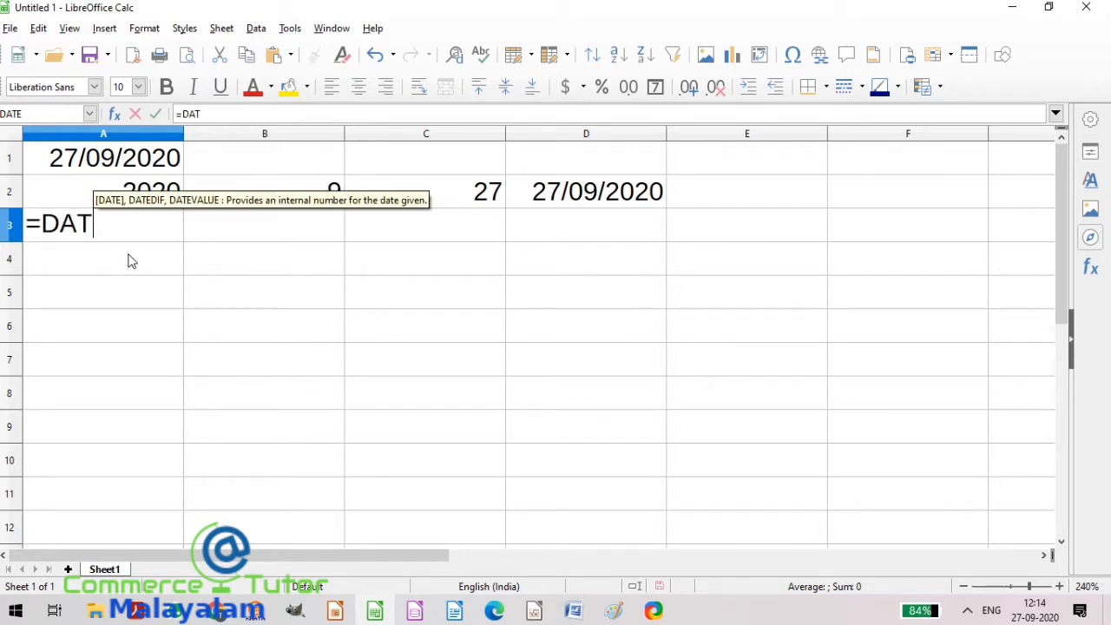
pyautogui.write('E')
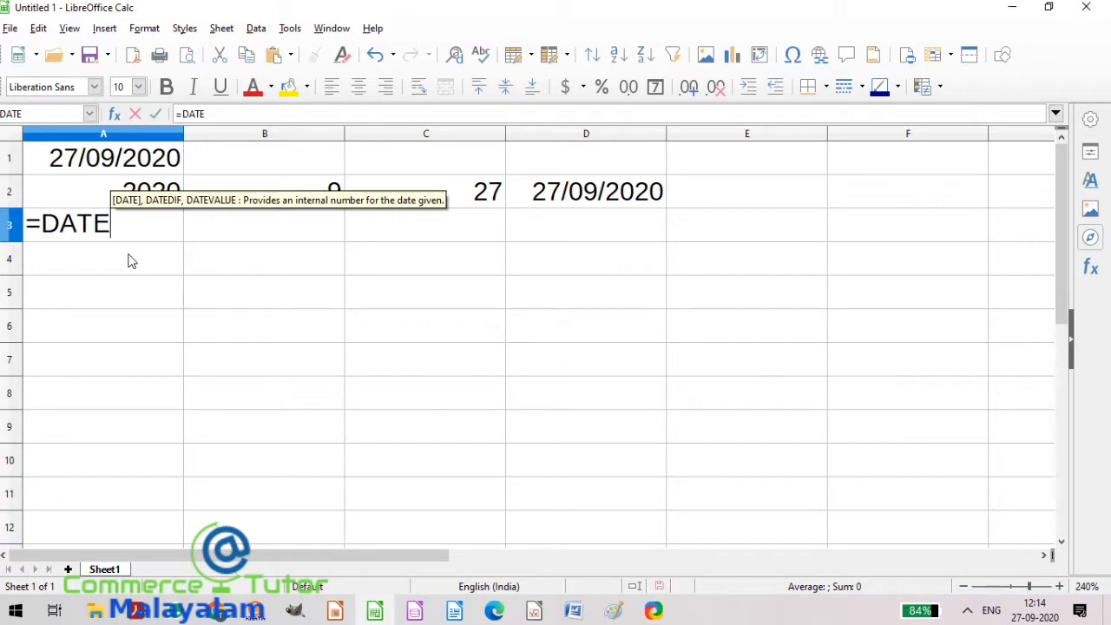
pyautogui.write('VA')
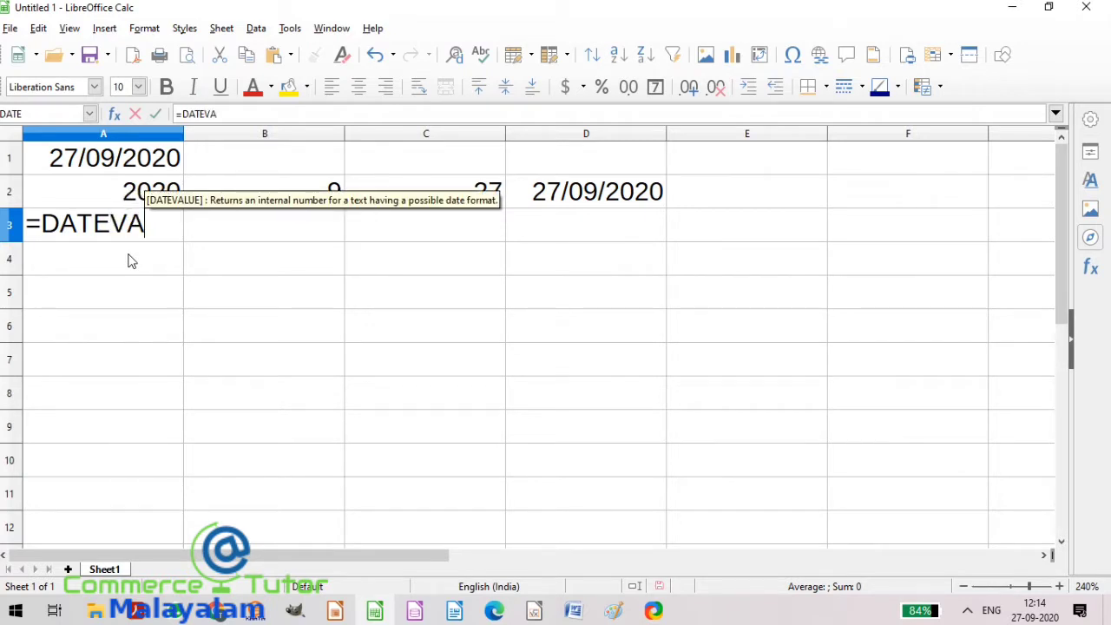
pyautogui.write('LU')
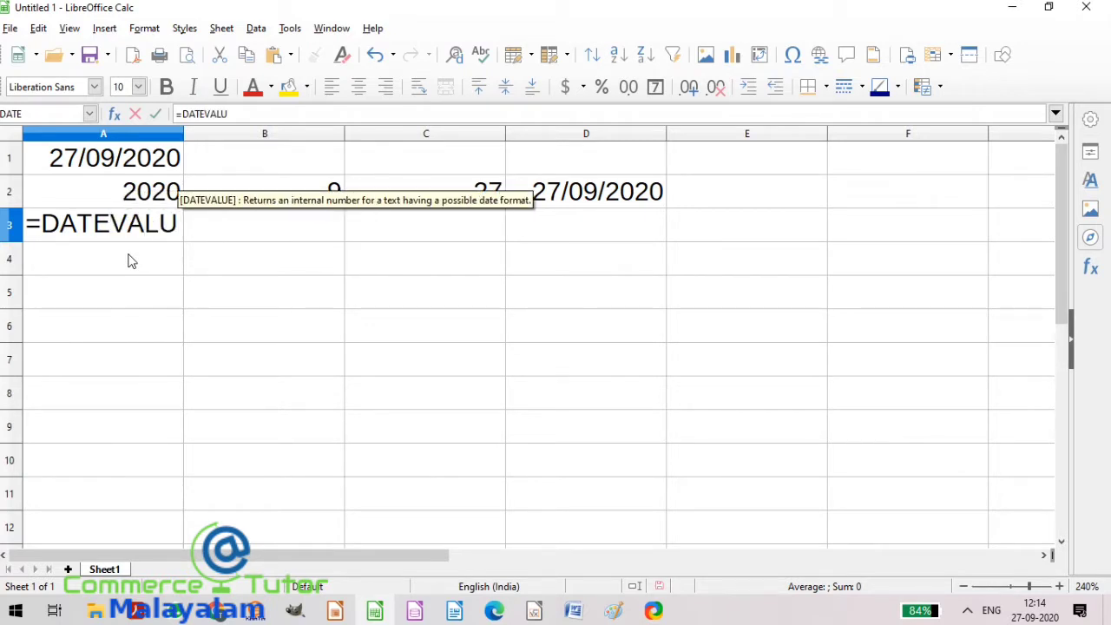
pyautogui.write('E')
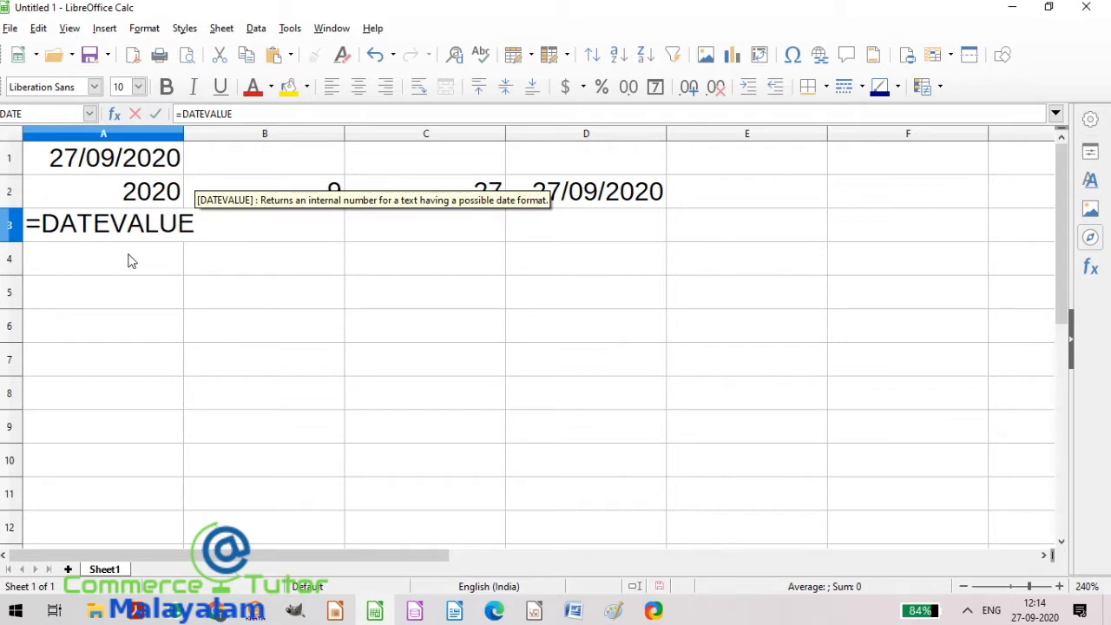
pyautogui.write('(')
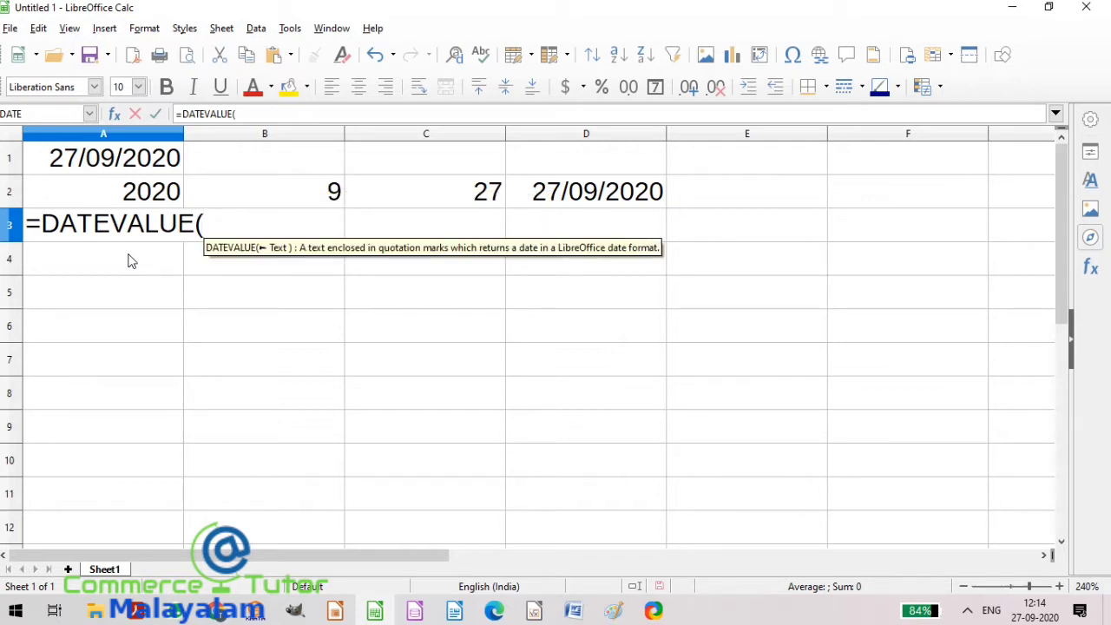
pyautogui.write('"')
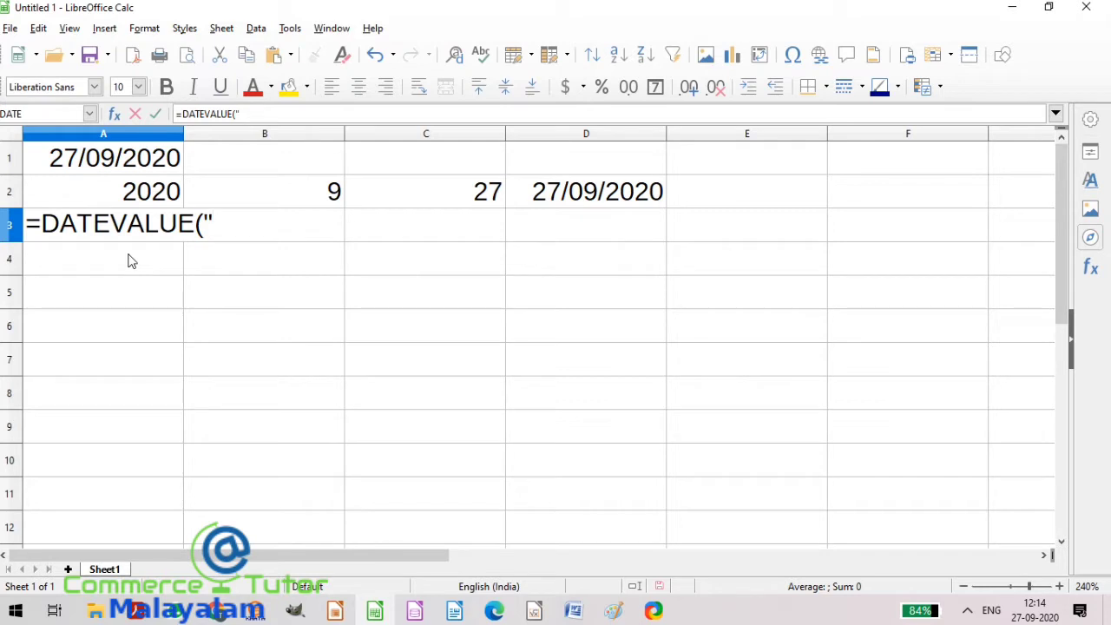
pyautogui.write('27/09')
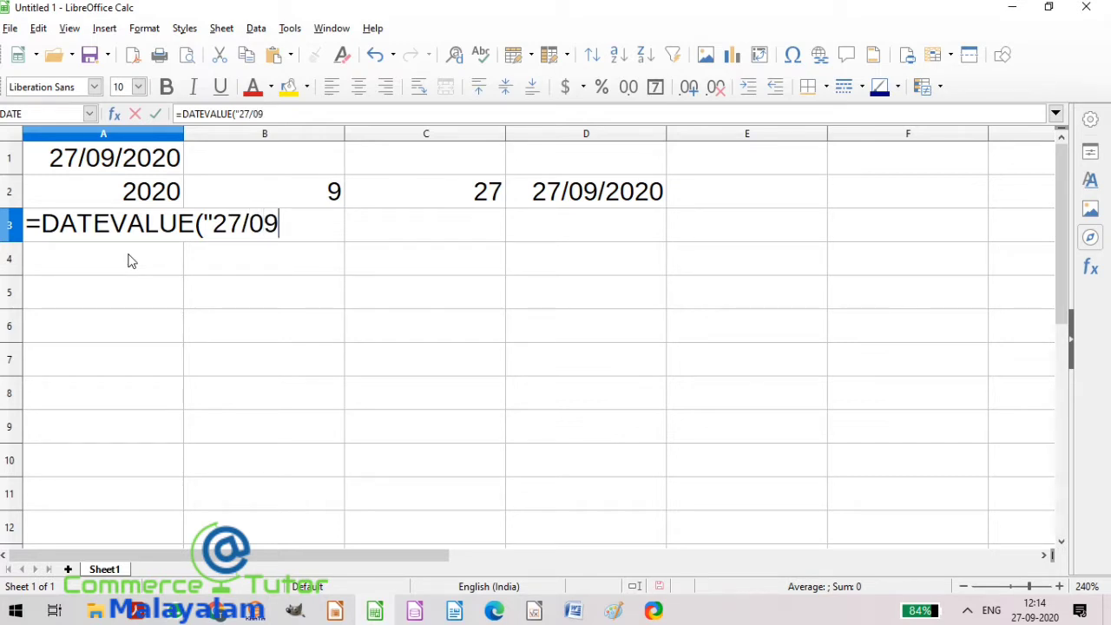
pyautogui.write('/2020')
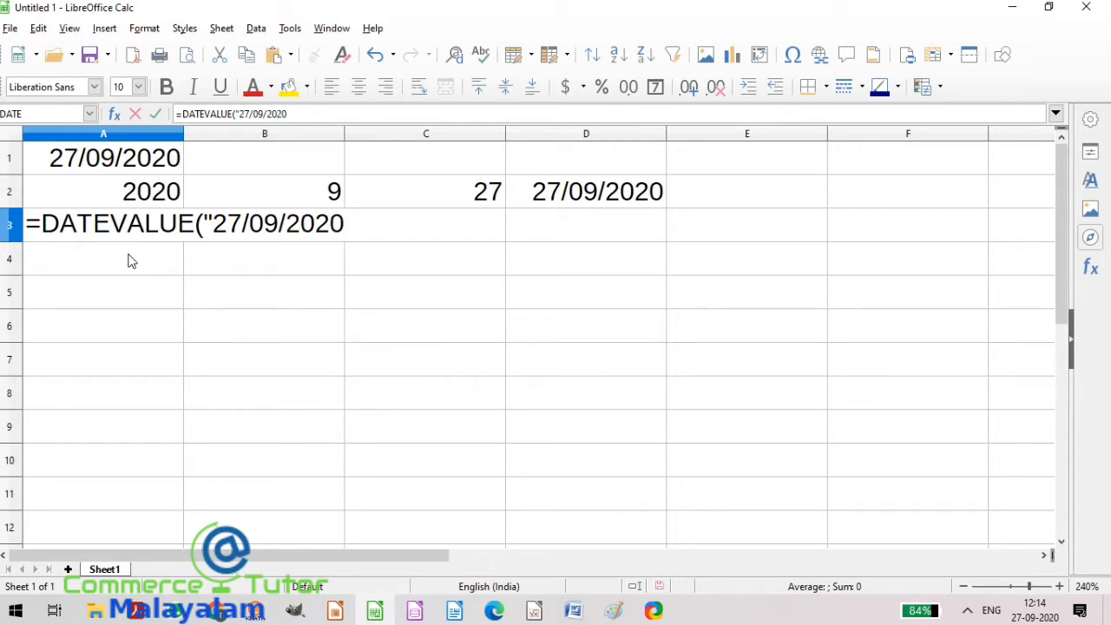
pyautogui.write('"')
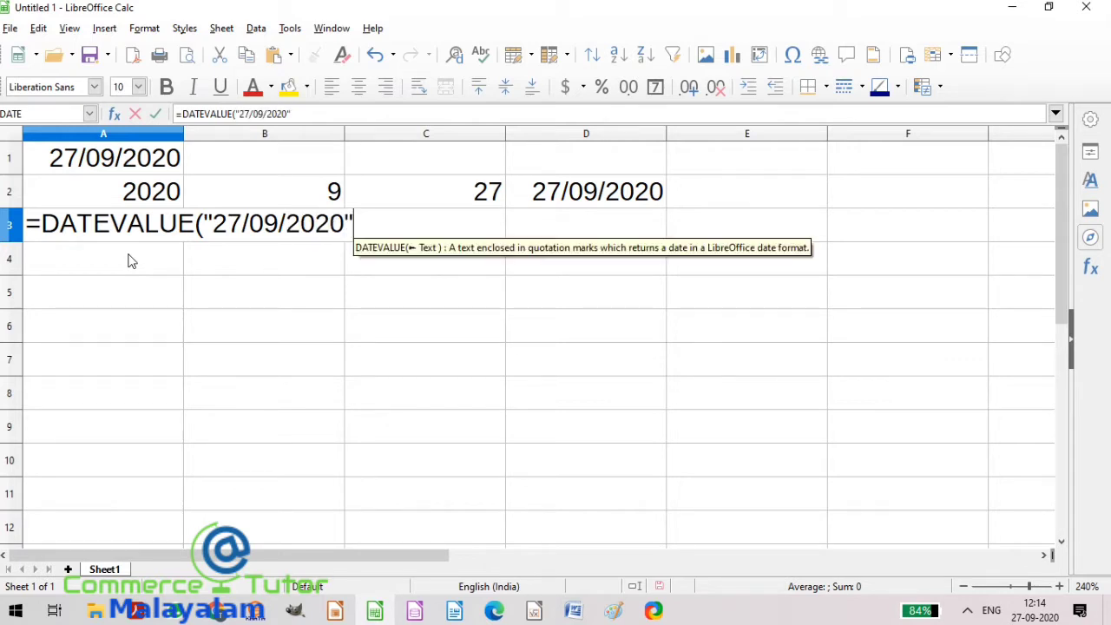
pyautogui.write(')')
pyautogui.press('Return')
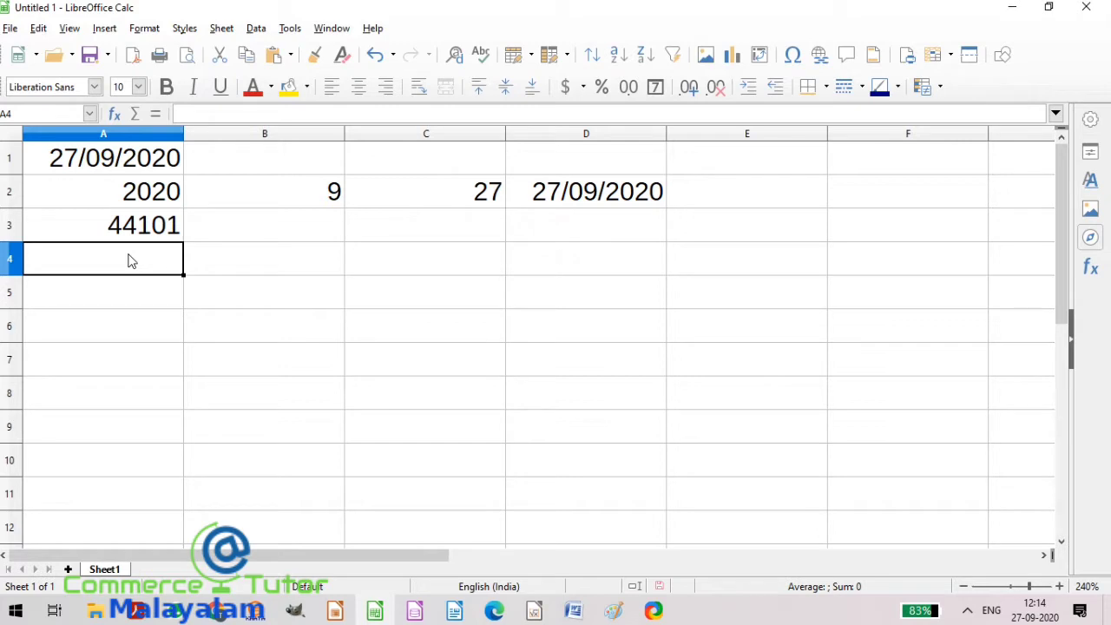
# Enter the formula =DATEVALUE("01/01/2020") in cell A4
pyautogui.write('=')
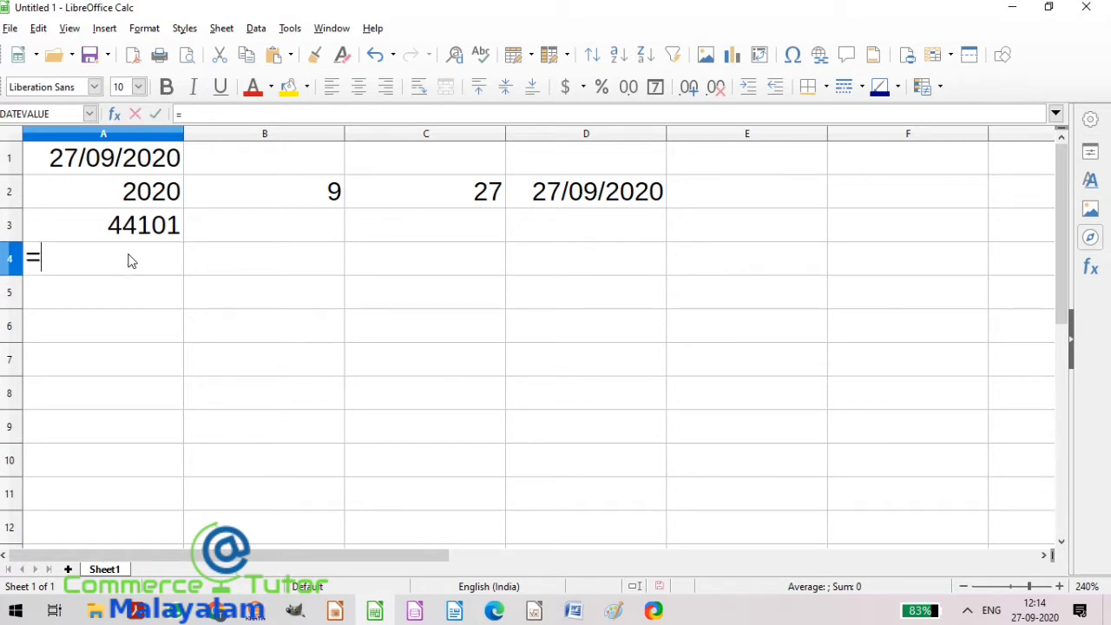
pyautogui.write('Date')
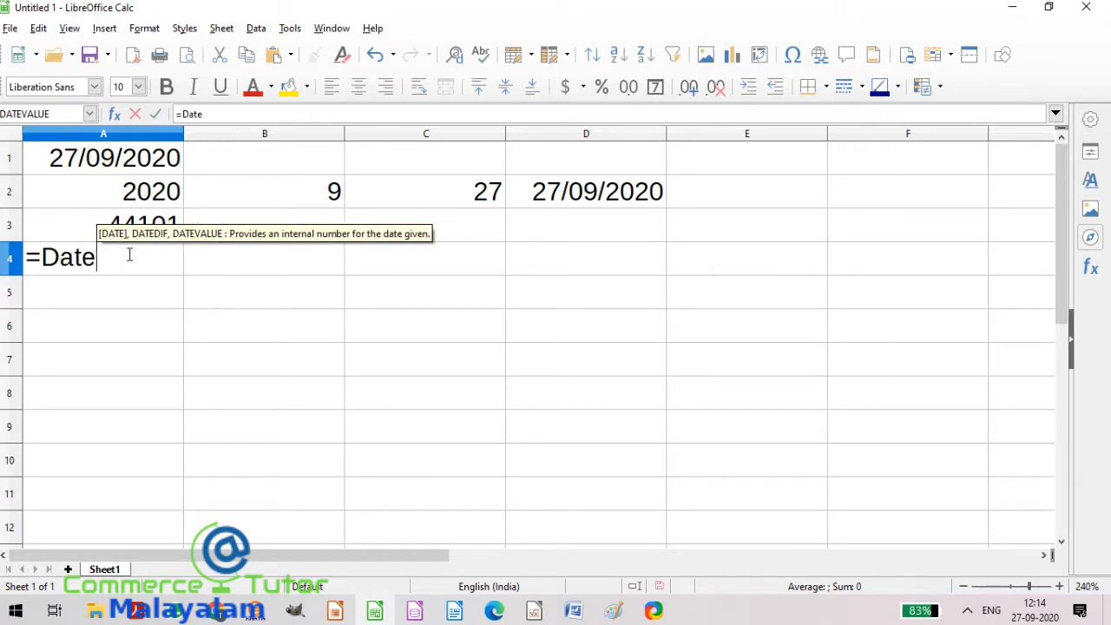
pyautogui.write('value')
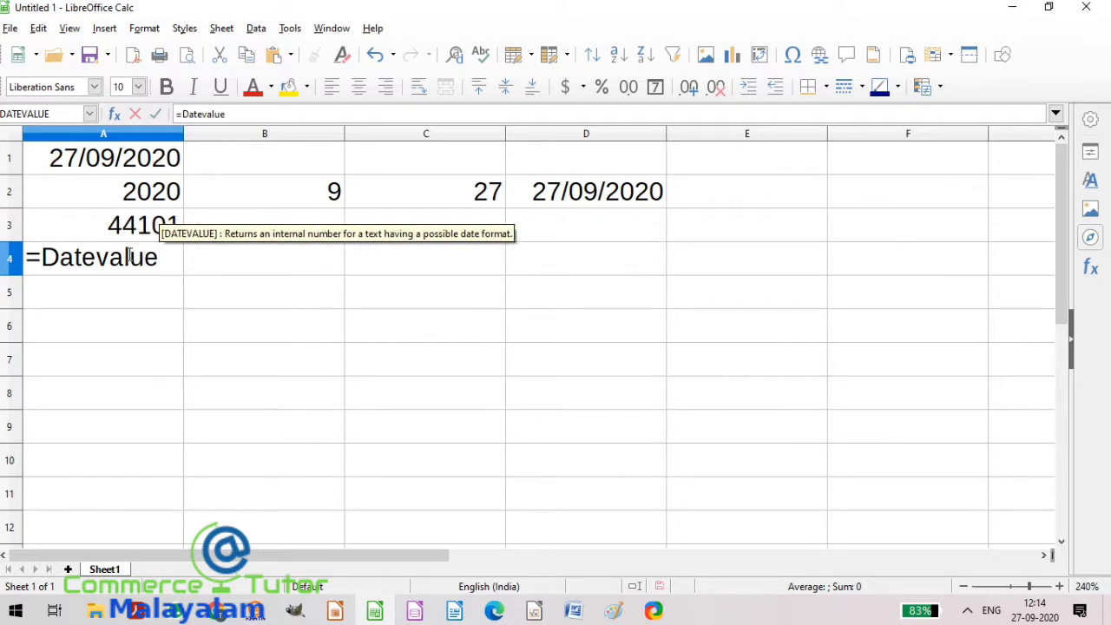
pyautogui.write('(')
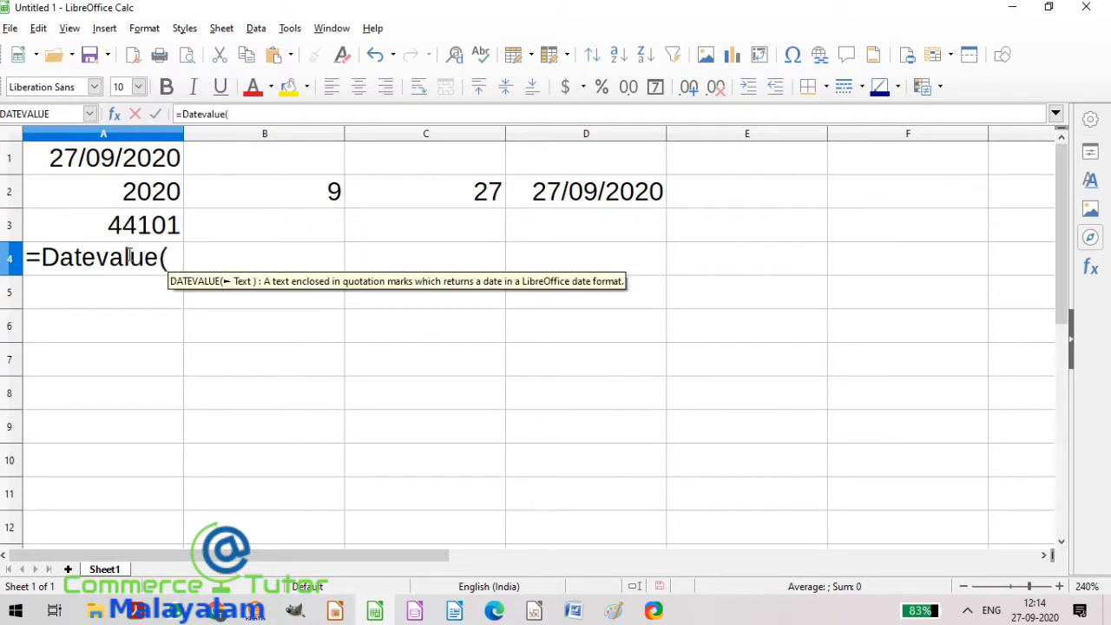
pyautogui.write('"')
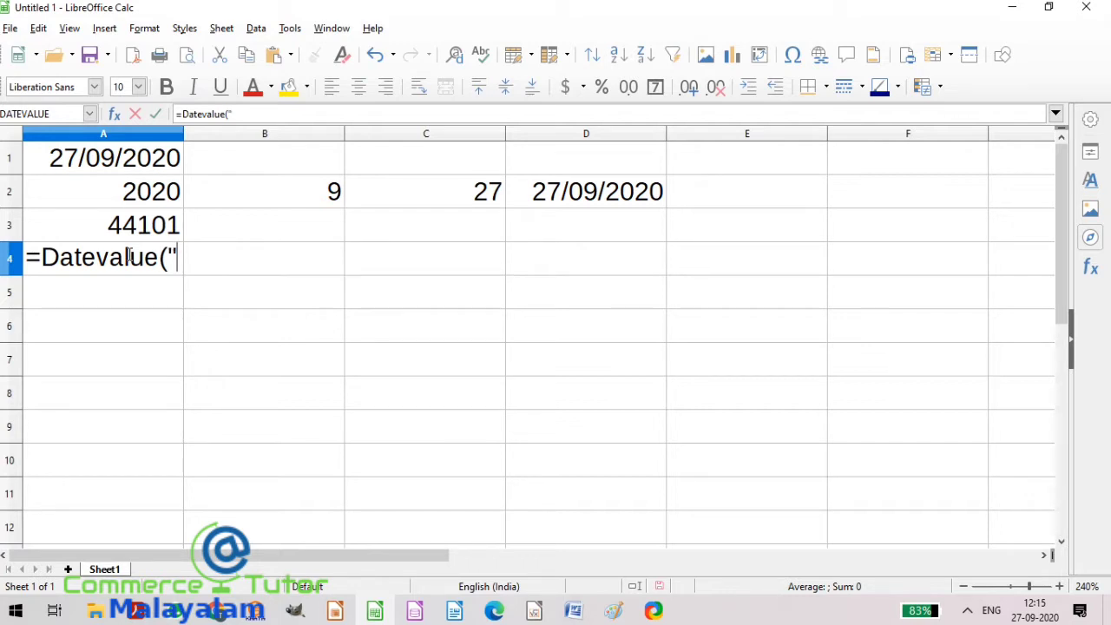
pyautogui.write('01/0')
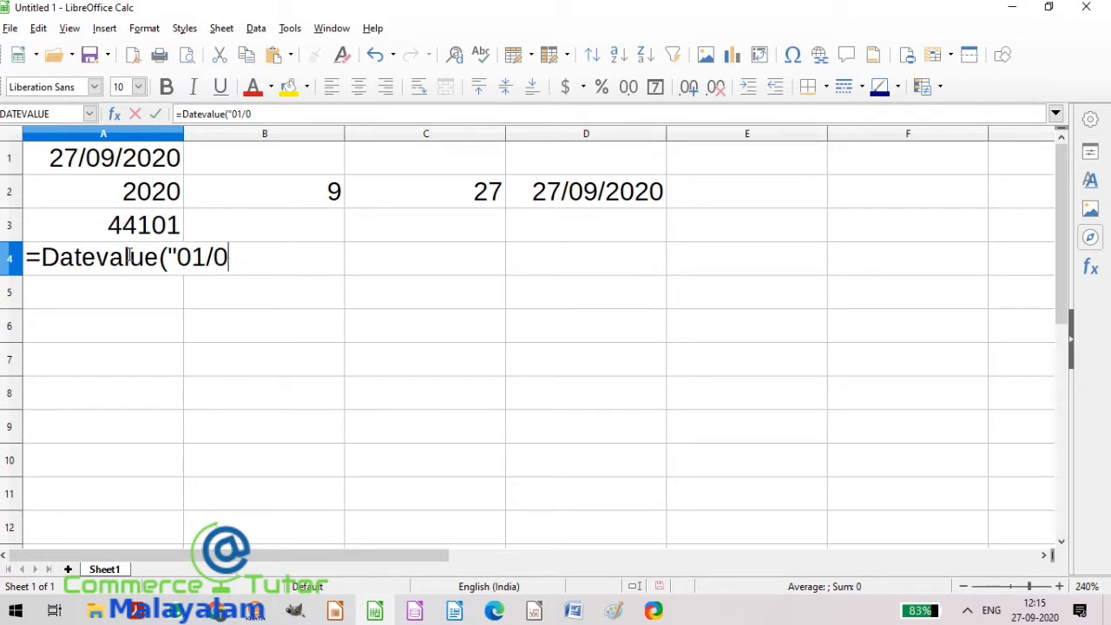
pyautogui.write('1/2020')
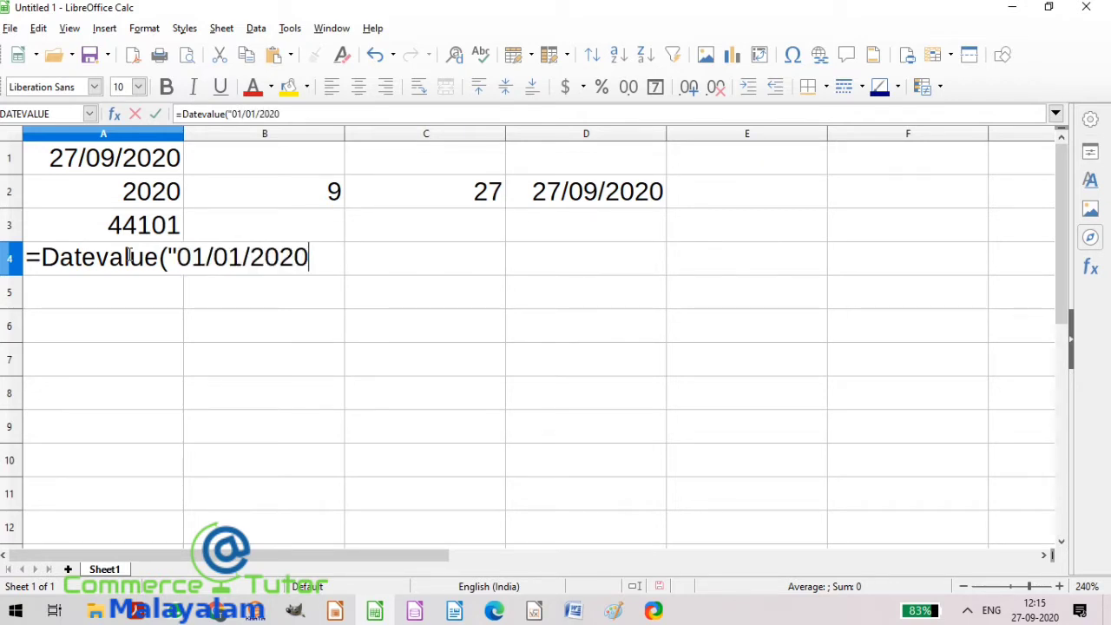
pyautogui.write('")')
pyautogui.press('Return')
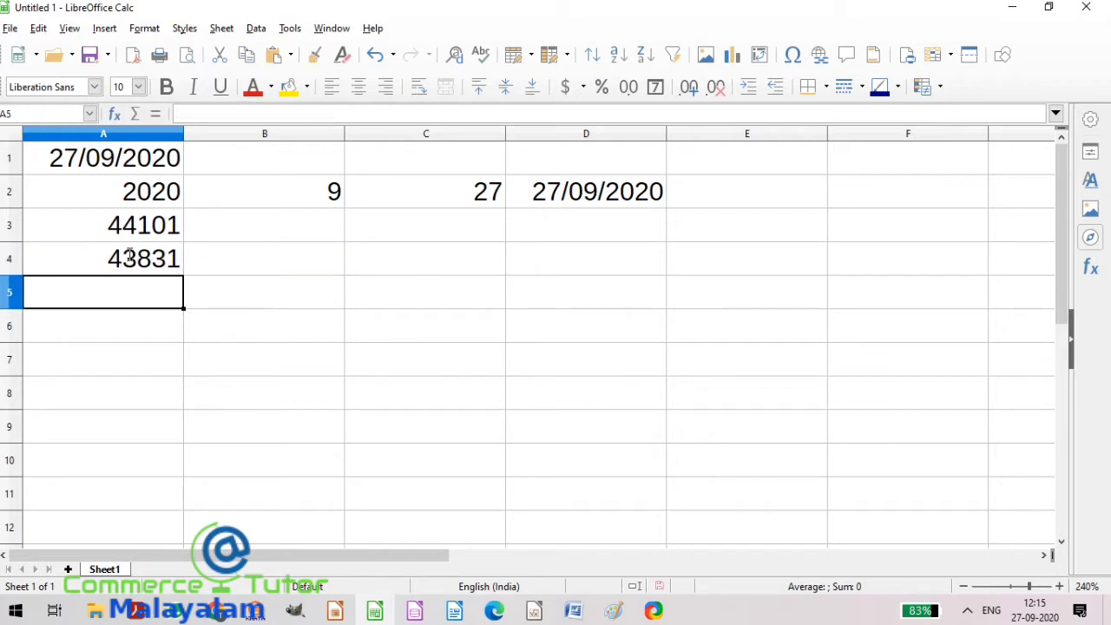
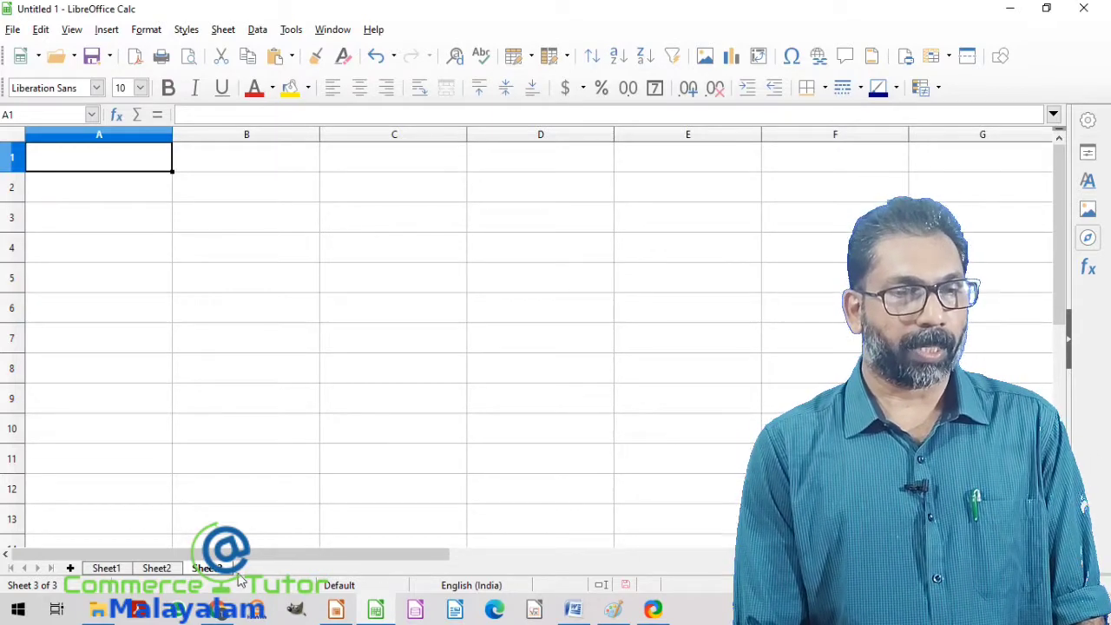
# Switch to Sheet2 and enter the column heading Cutoff date in cell D1, beside the DOB heading
pyautogui.click(153, 569)
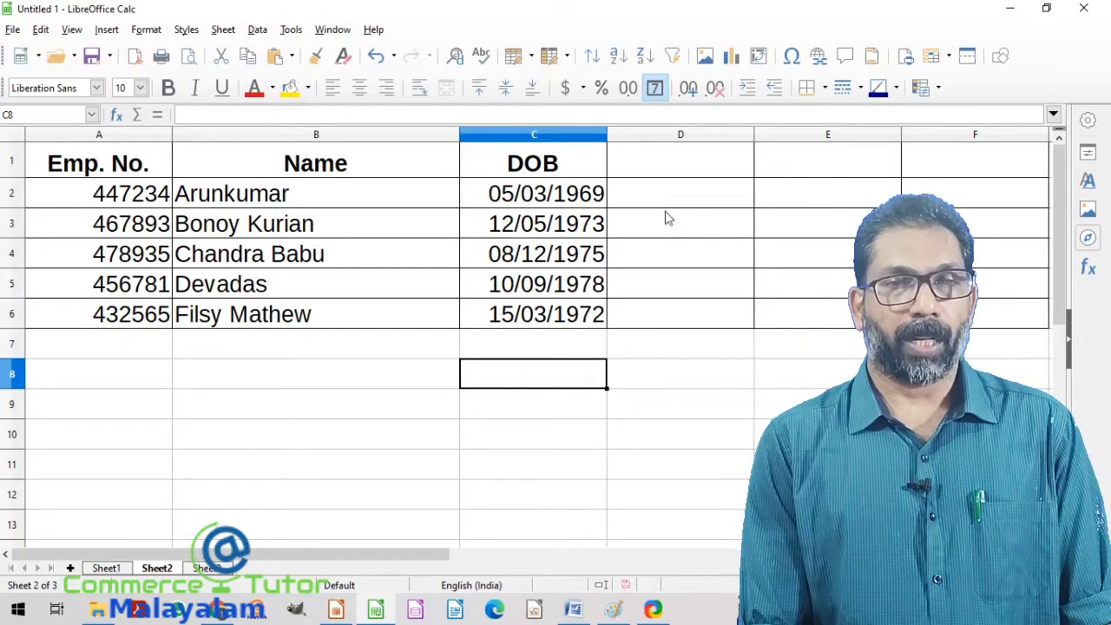
pyautogui.click(678, 171)
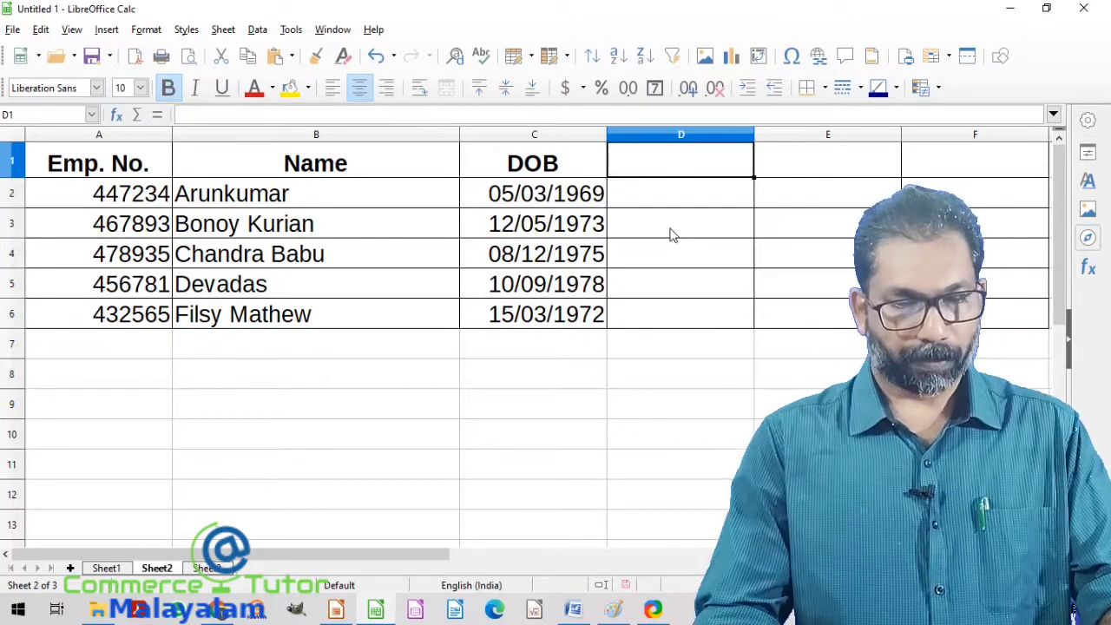
pyautogui.write('Cut')
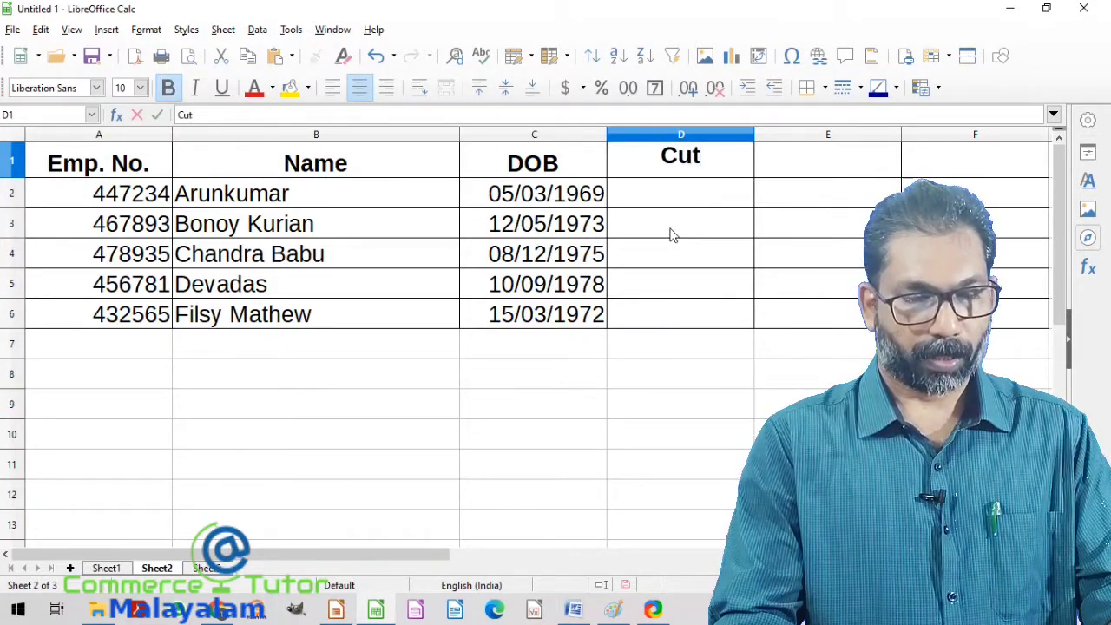
pyautogui.write('of')
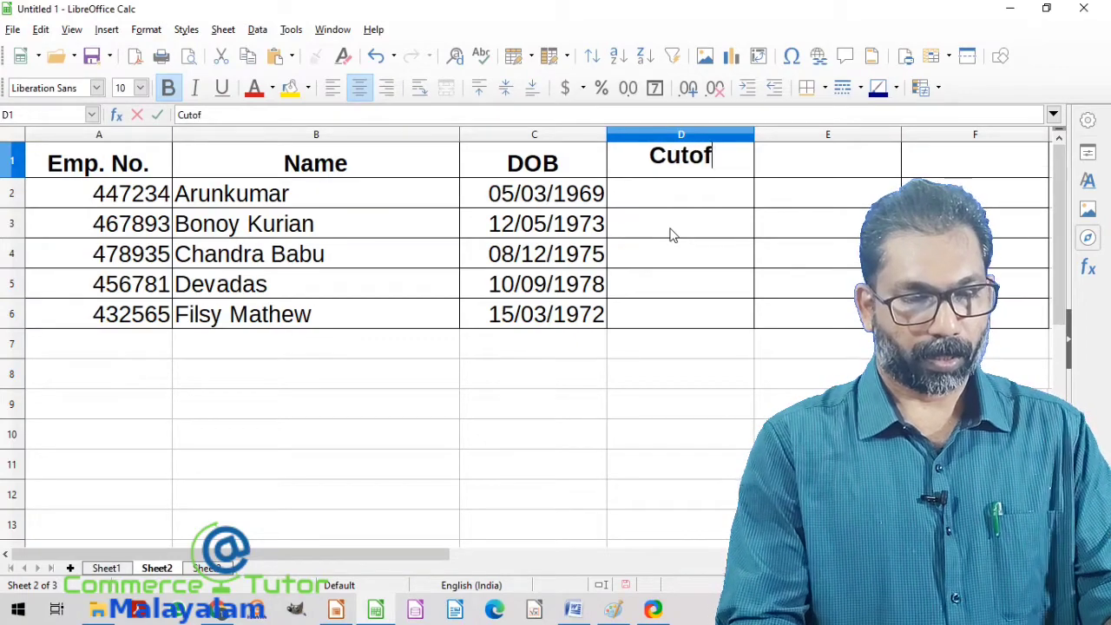
pyautogui.write('f date')
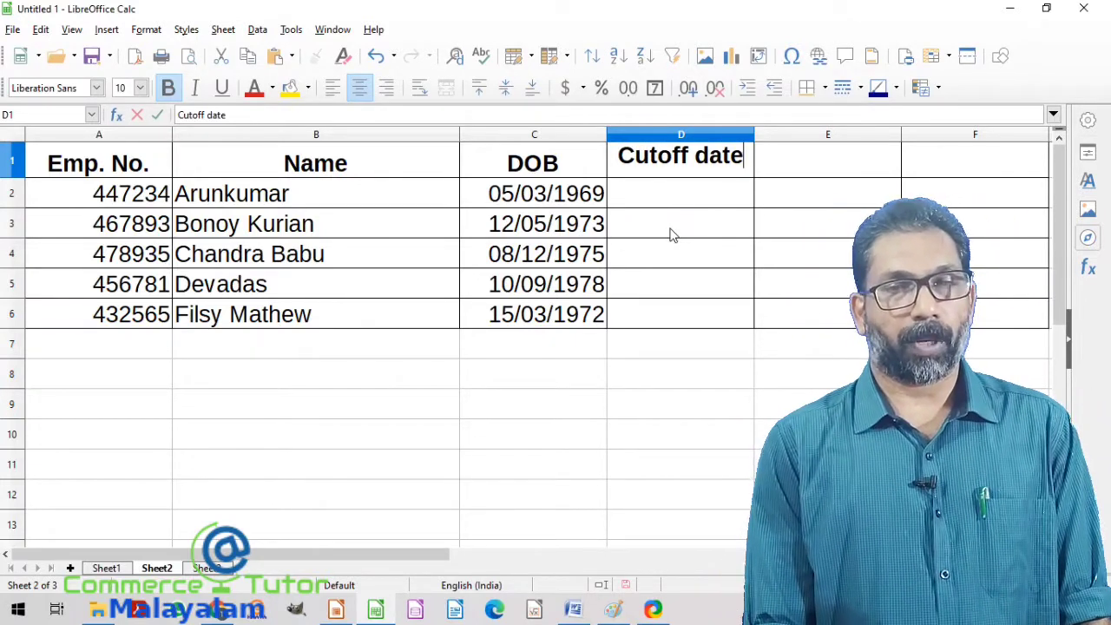
# Enter the cutoff date 01/01/2020 in cell D2 for the first employee
pyautogui.click(701, 197)
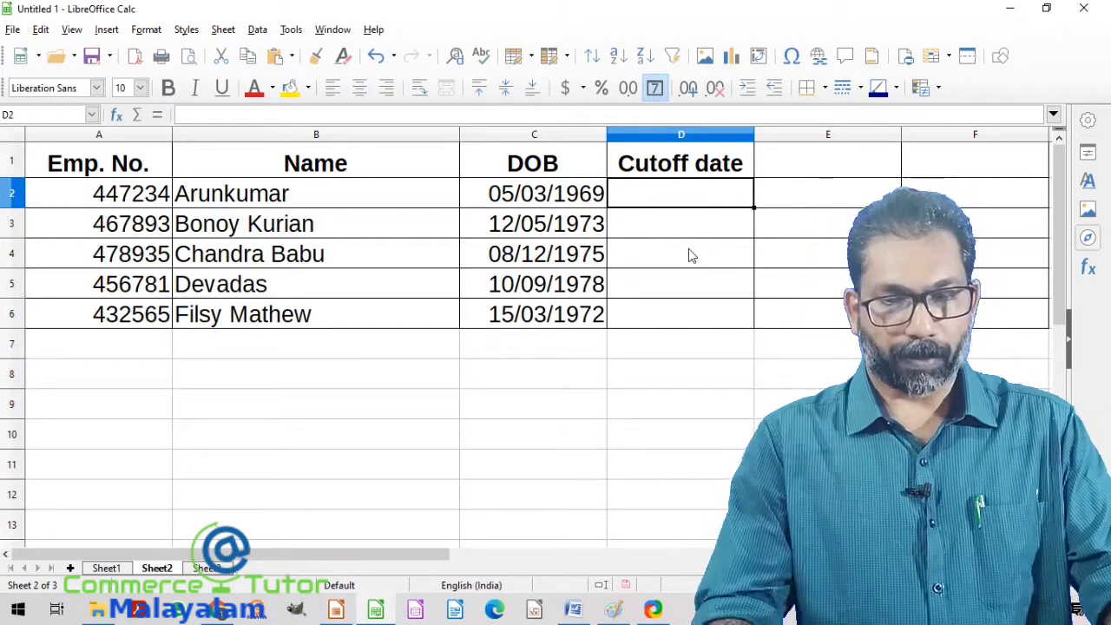
pyautogui.write('01')
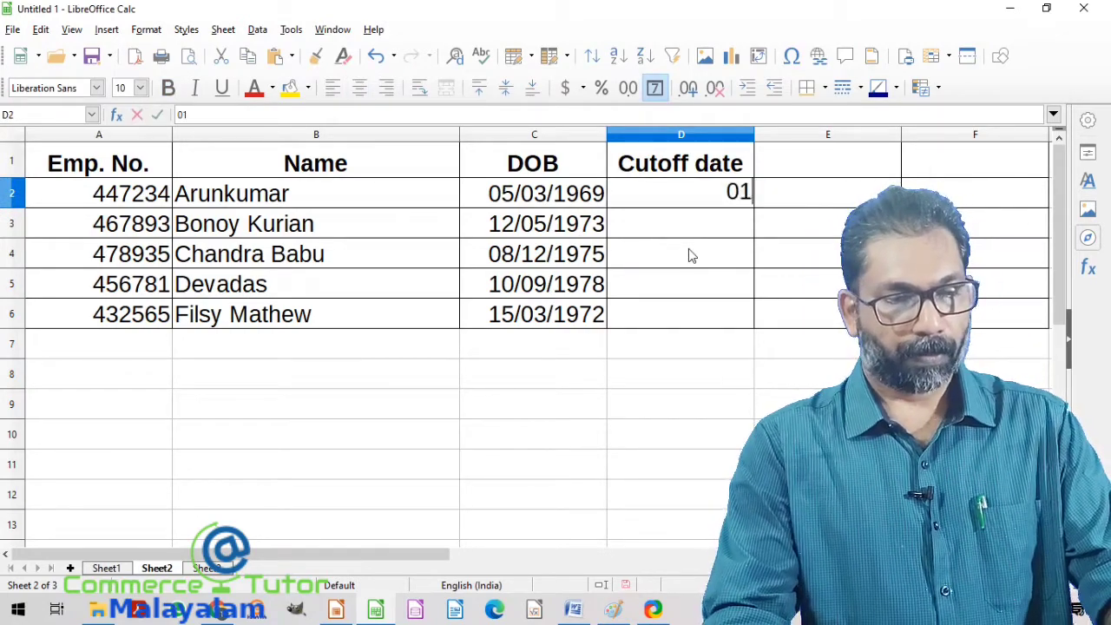
pyautogui.write('/01/')
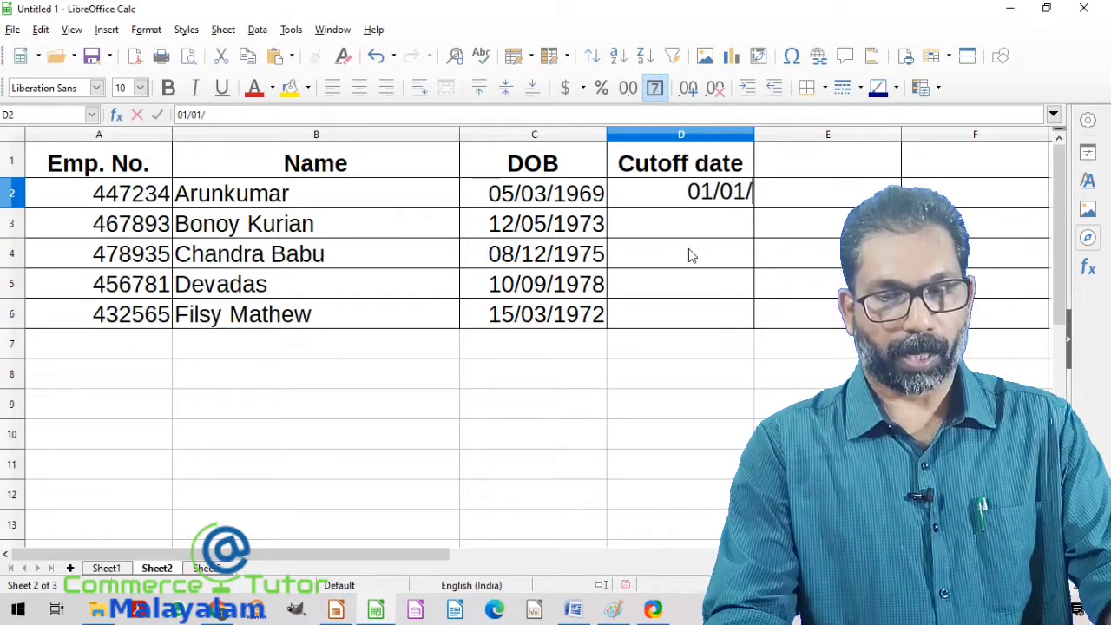
pyautogui.write('2020')
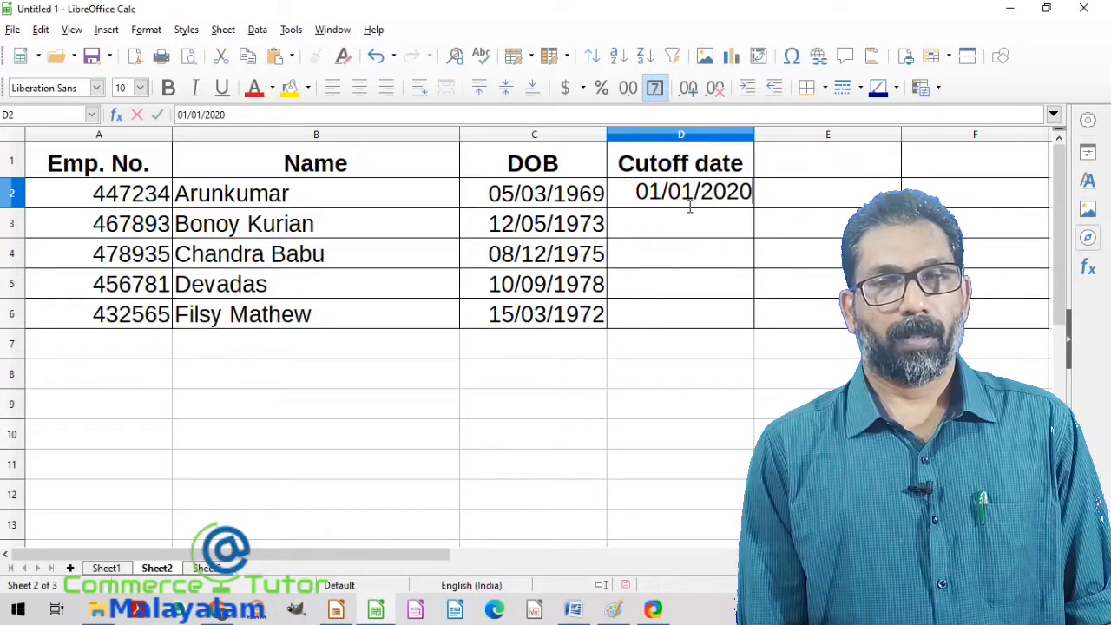
# Copy the cutoff date 01/01/2020 from cell D2 into cells D3:D6 for the remaining employees
pyautogui.click(631, 193)
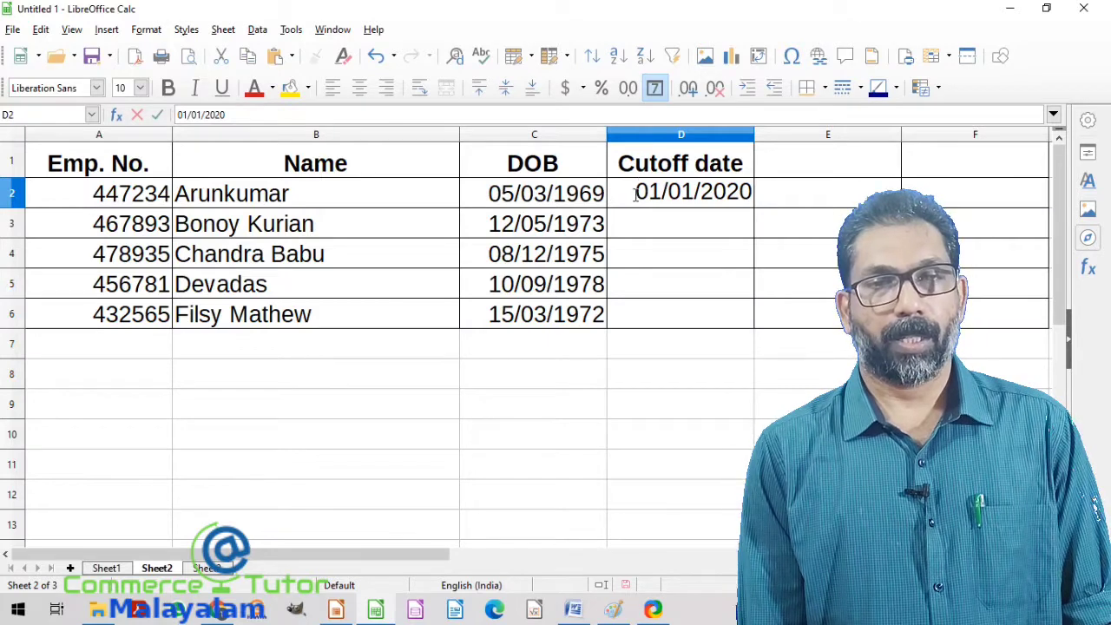
pyautogui.moveTo(635, 192); pyautogui.dragTo(750, 198)
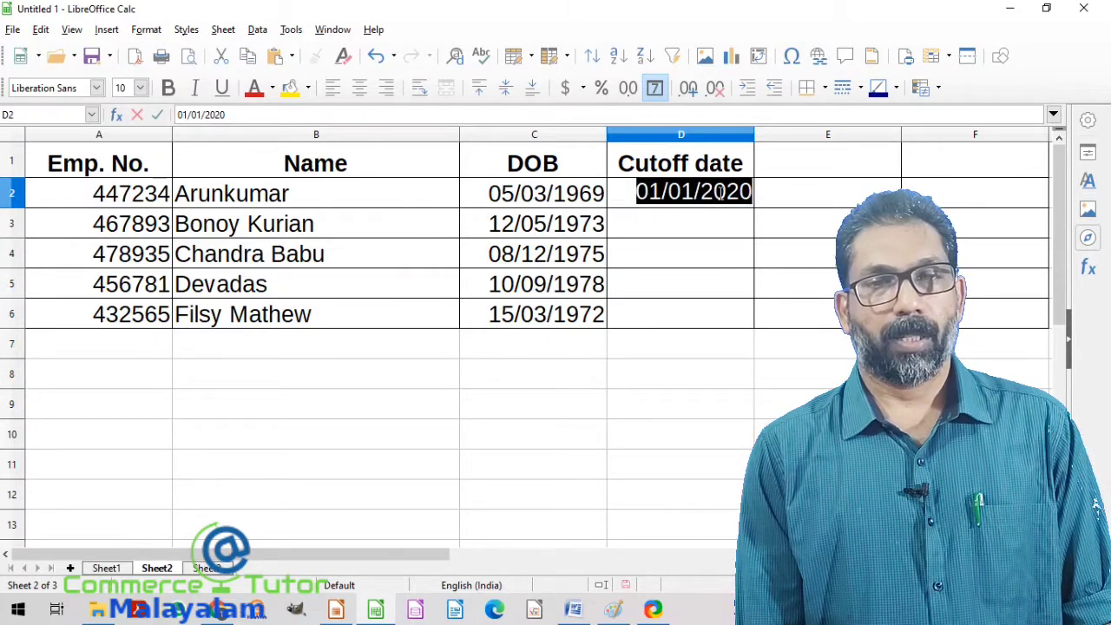
pyautogui.click(601, 196)
pyautogui.click(613, 195)
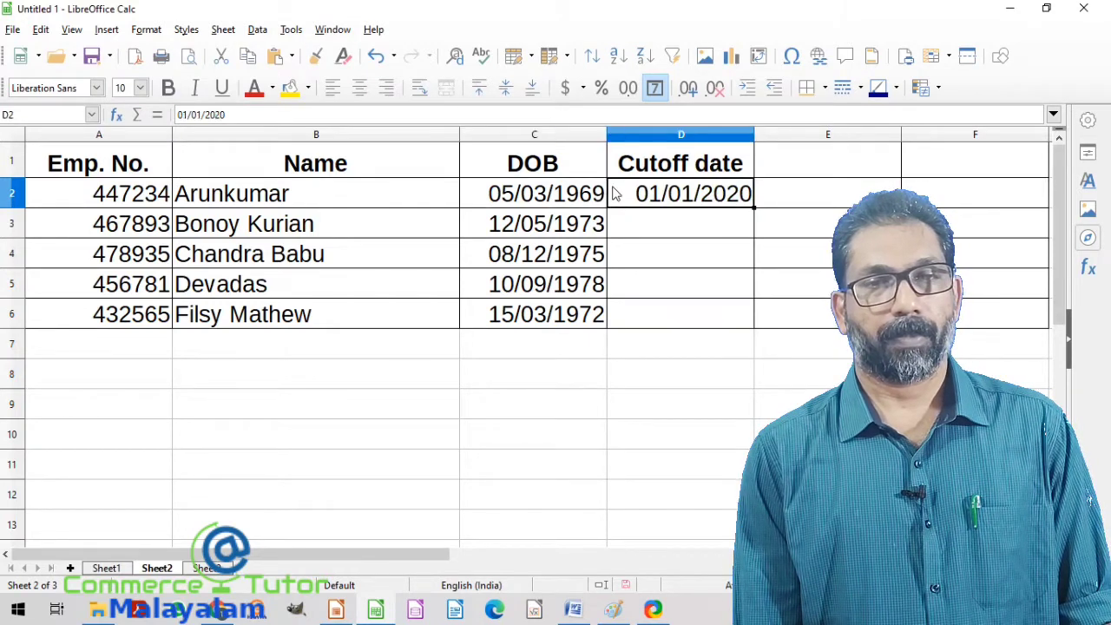
pyautogui.rightClick(613, 194)
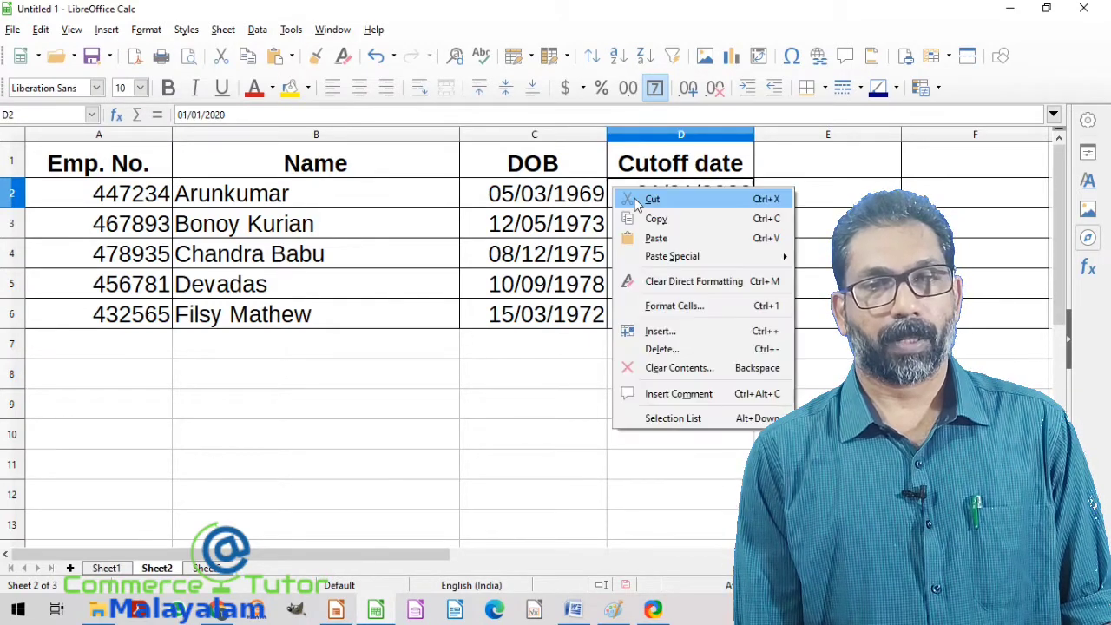
pyautogui.click(658, 222)
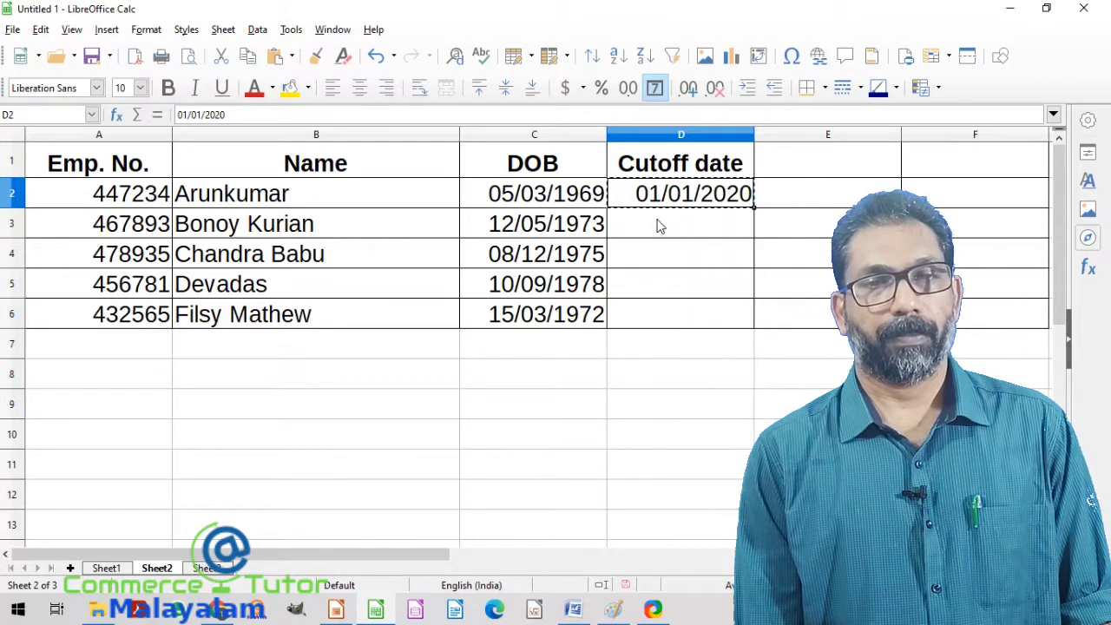
pyautogui.moveTo(658, 226); pyautogui.dragTo(658, 311)
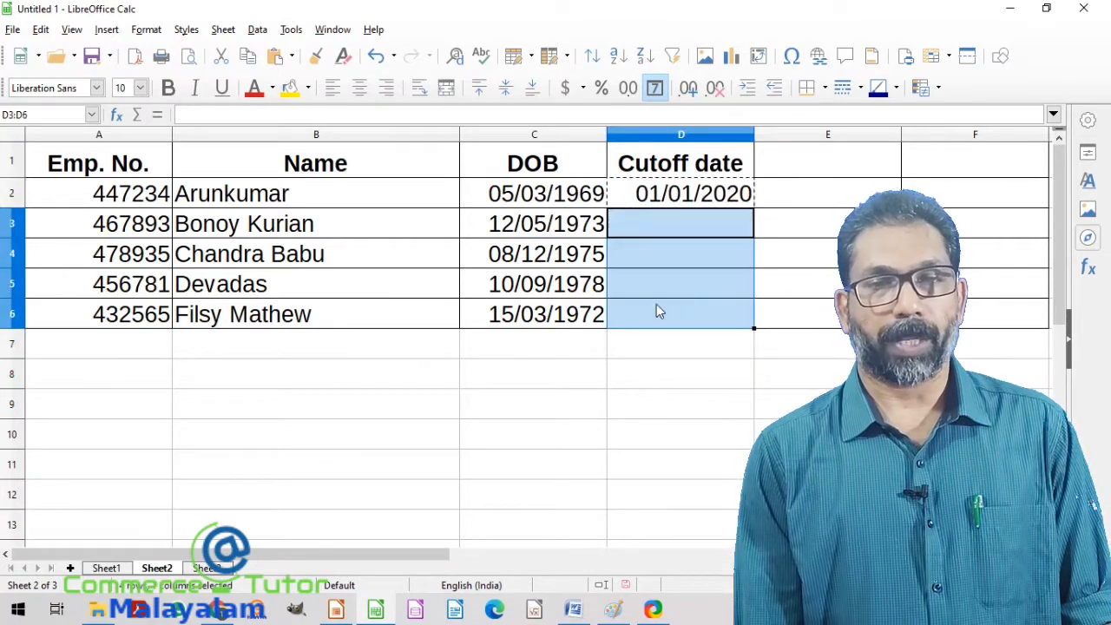
pyautogui.rightClick(637, 229)
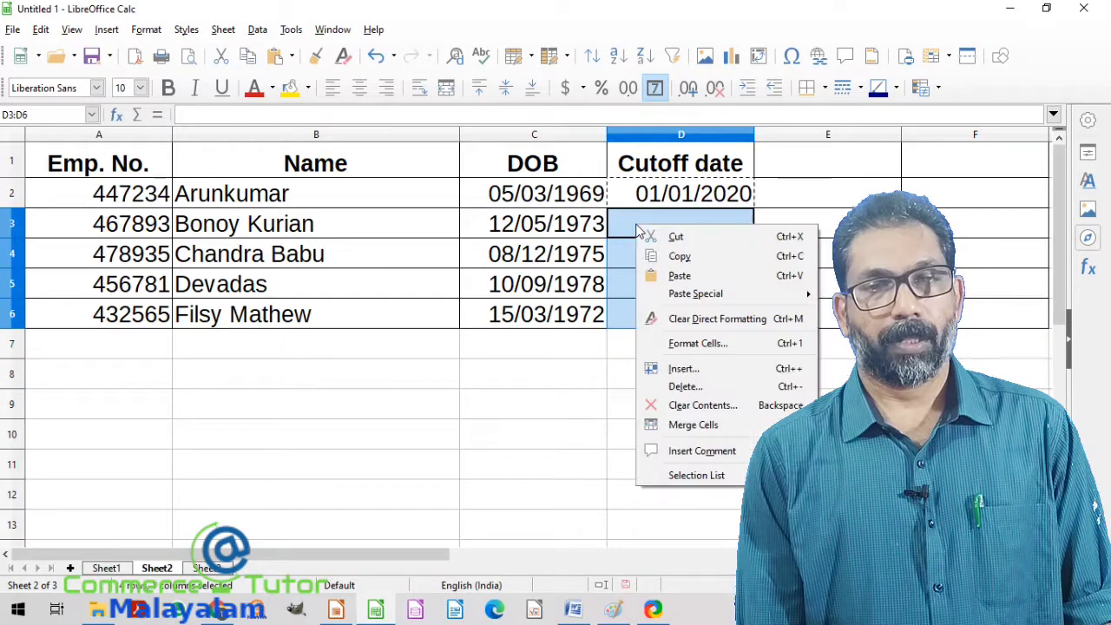
pyautogui.click(681, 275)
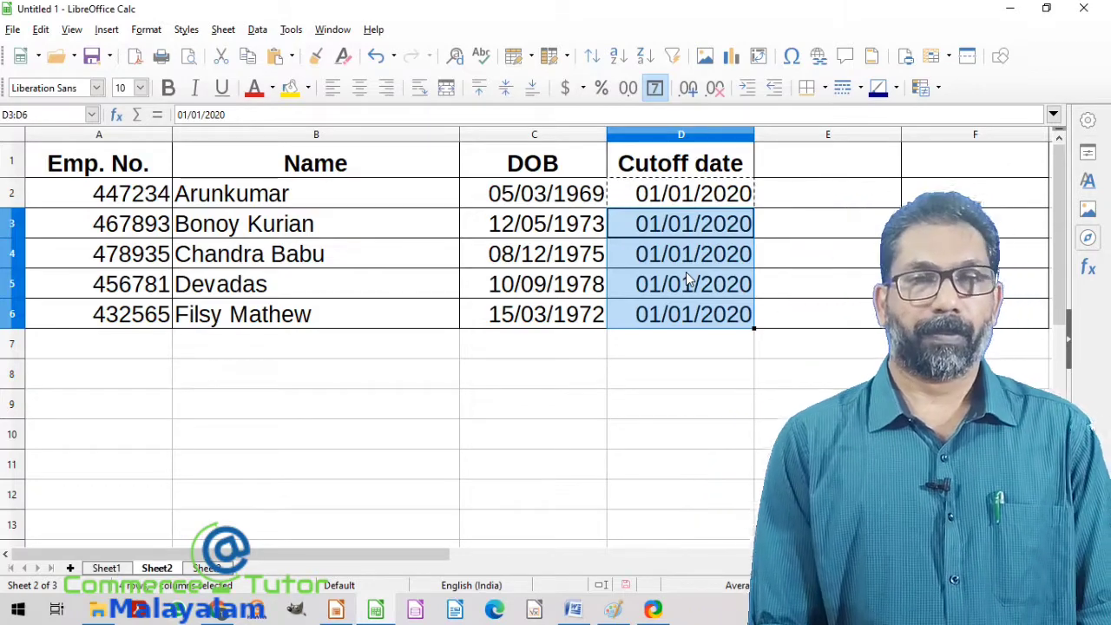
# Enter the column heading Age in cell E1, beside the Cutoff date heading
pyautogui.click(828, 166)
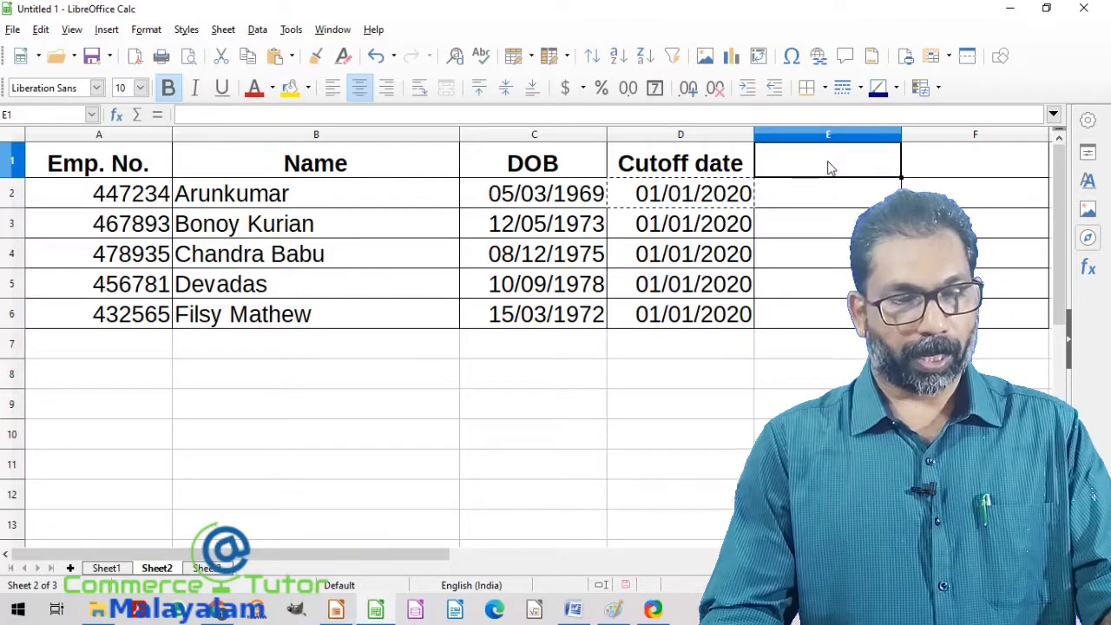
pyautogui.write('A')
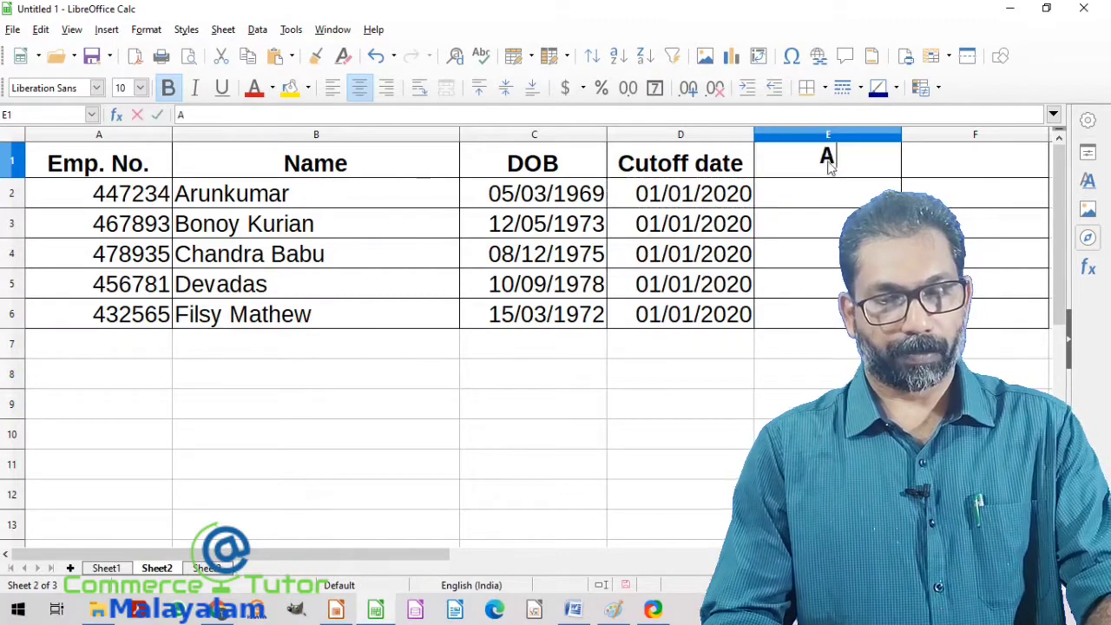
pyautogui.write('ge')
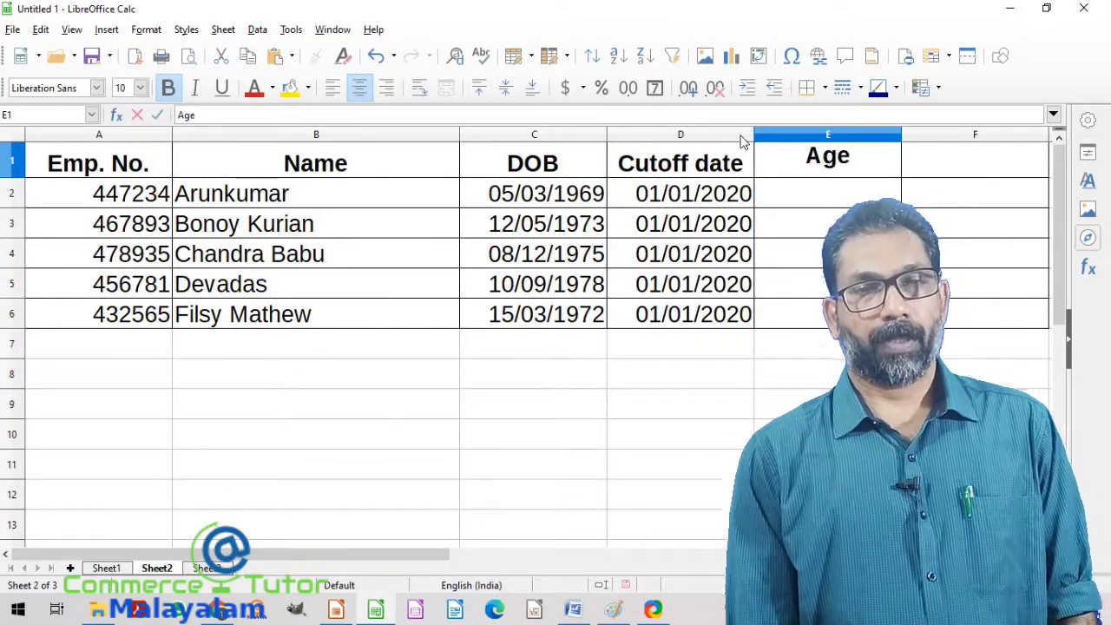
# Begin the age formula =D2-C2 in cell E2, subtracting the first employee's DOB from the cutoff date
pyautogui.click(823, 199)
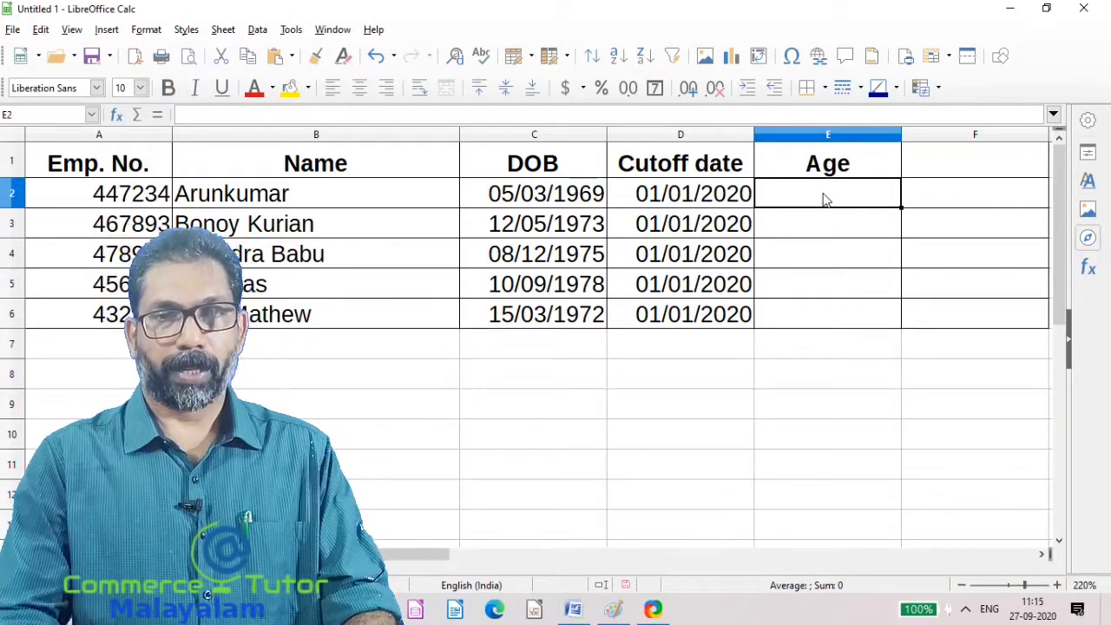
pyautogui.write('=')
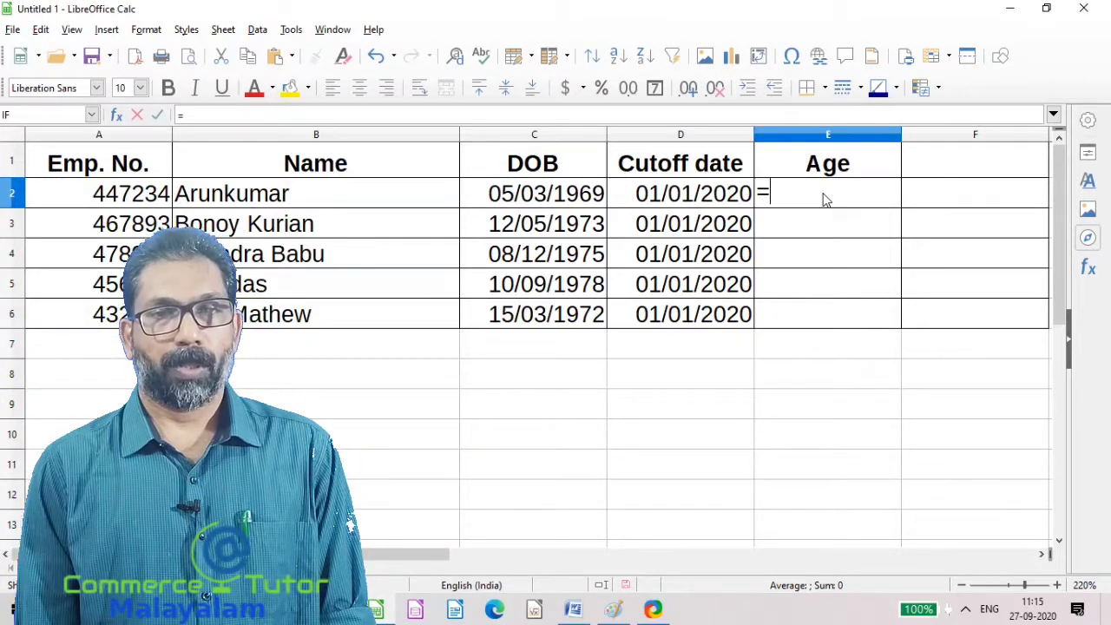
pyautogui.click(719, 201)
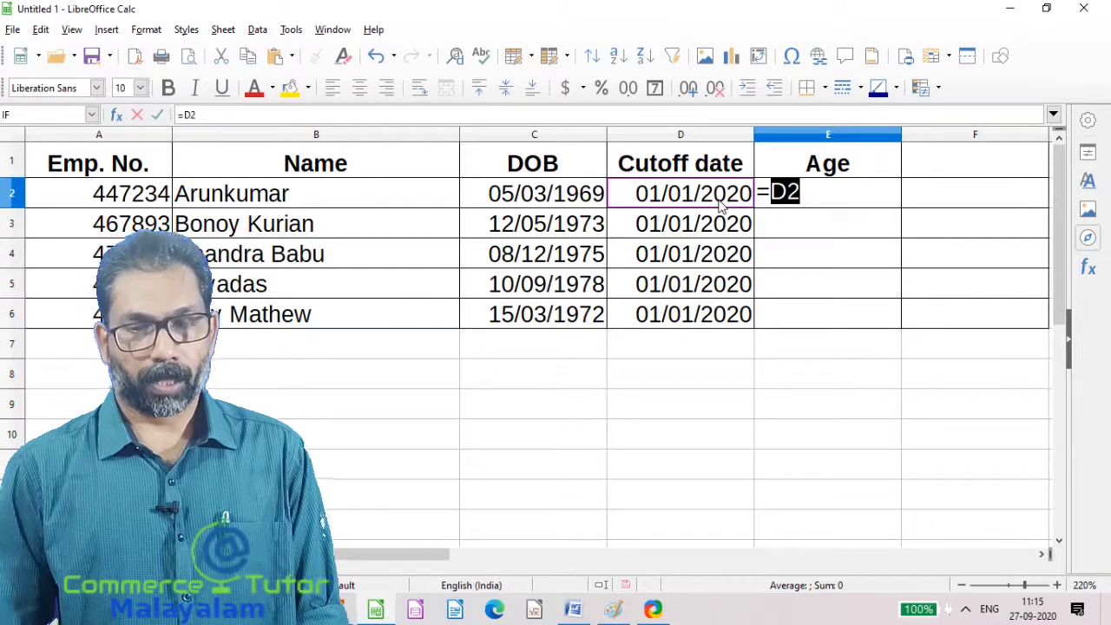
pyautogui.write('-')
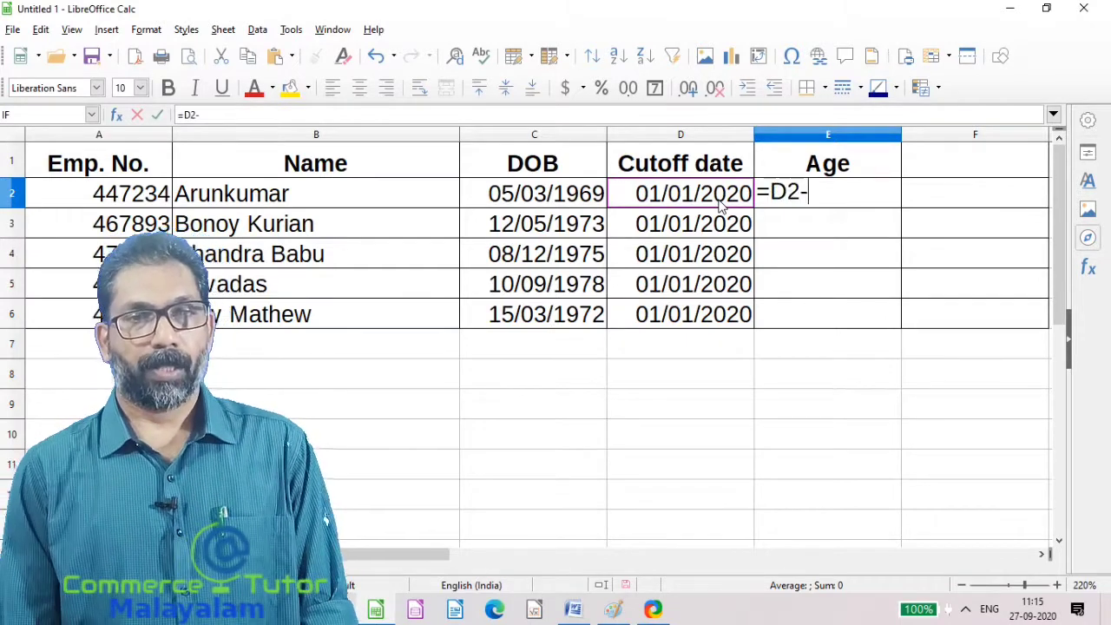
pyautogui.click(542, 200)
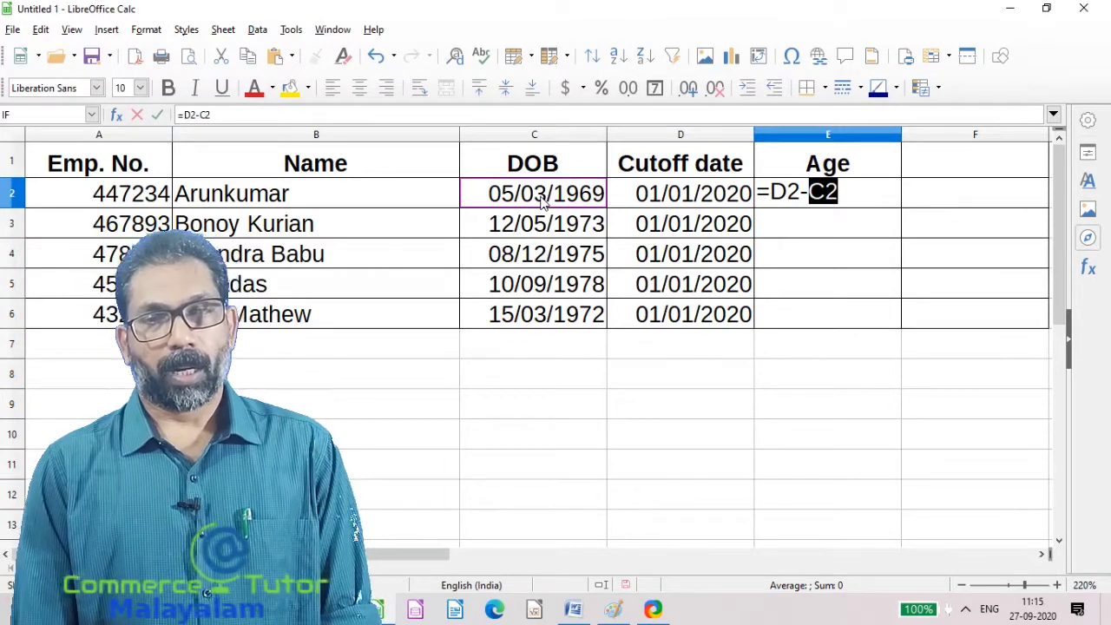
# Enclose the subtraction in parentheses and divide it by 365.25, entering =(D2-C2)/365.25 in cell E2
pyautogui.click(780, 195)
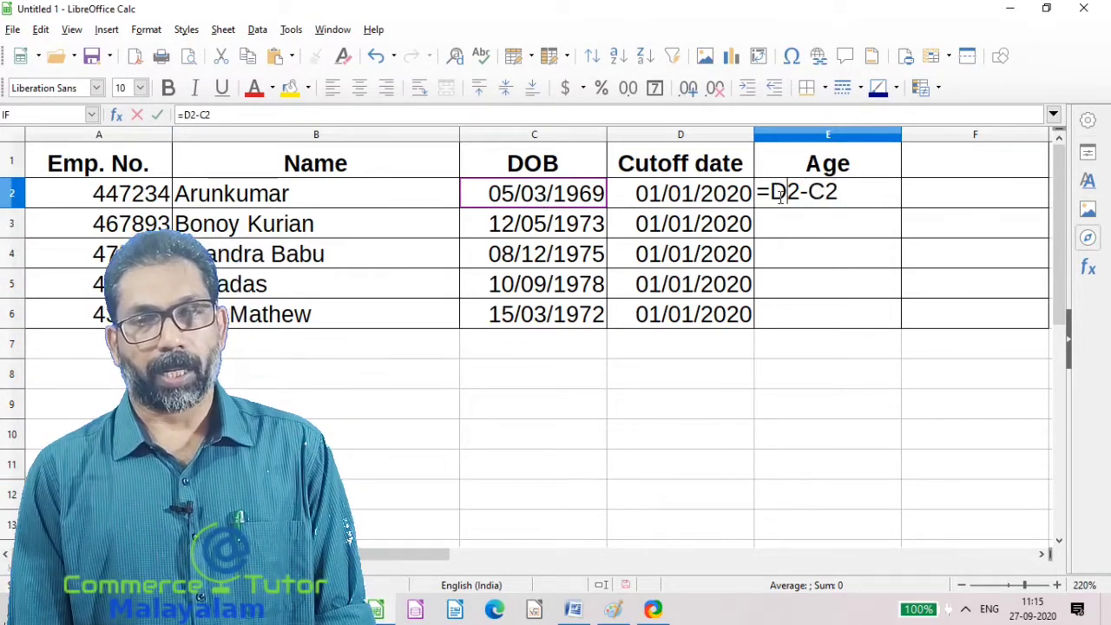
pyautogui.click(777, 193)
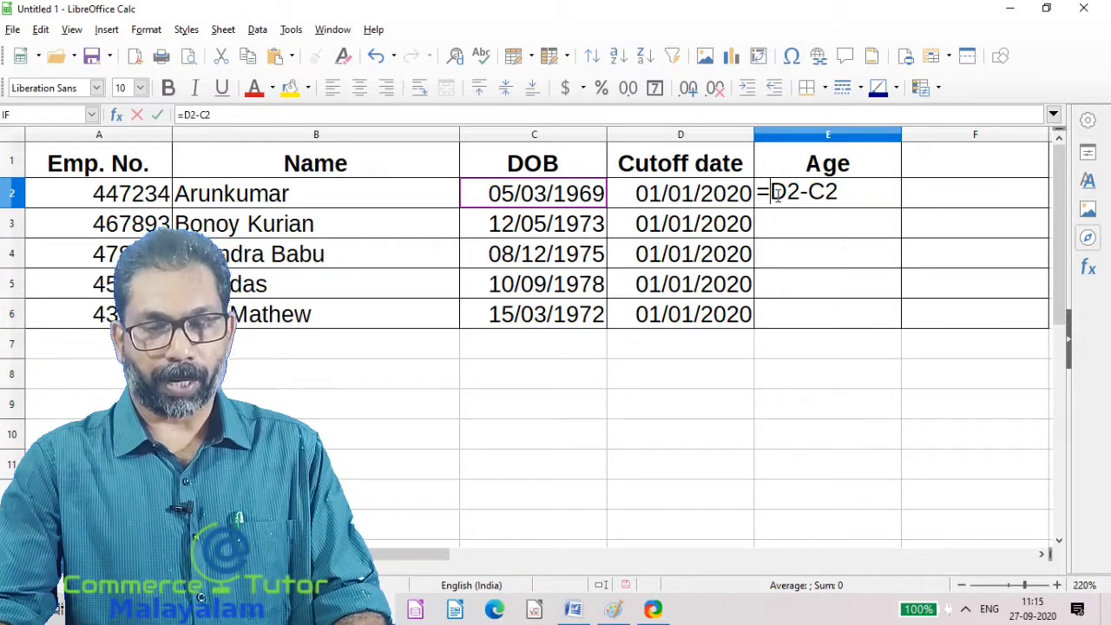
pyautogui.write('(')
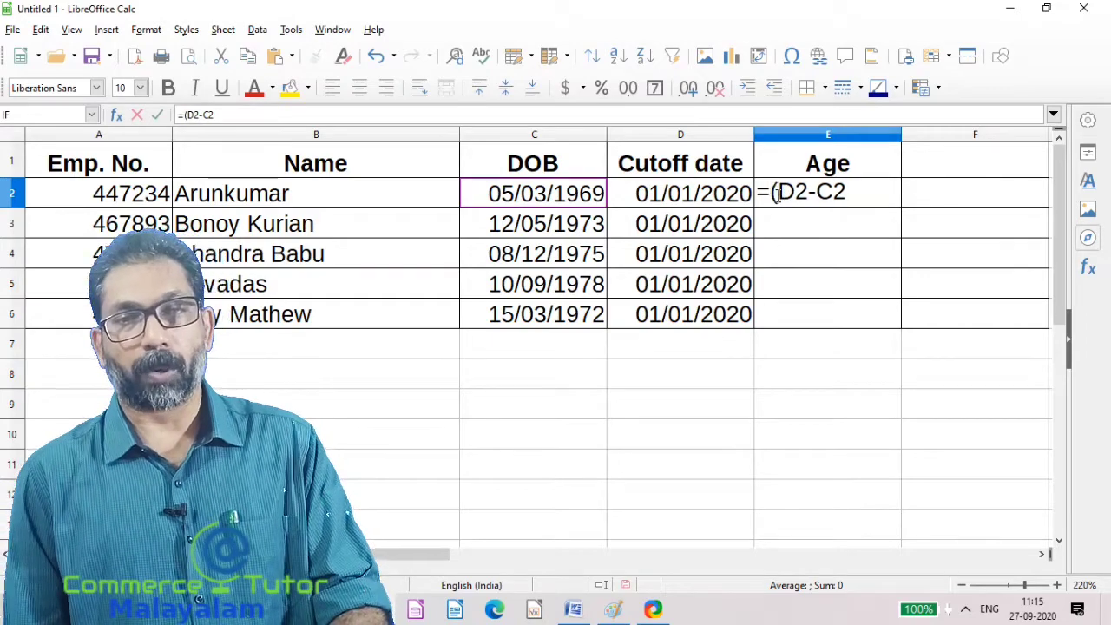
pyautogui.click(850, 191)
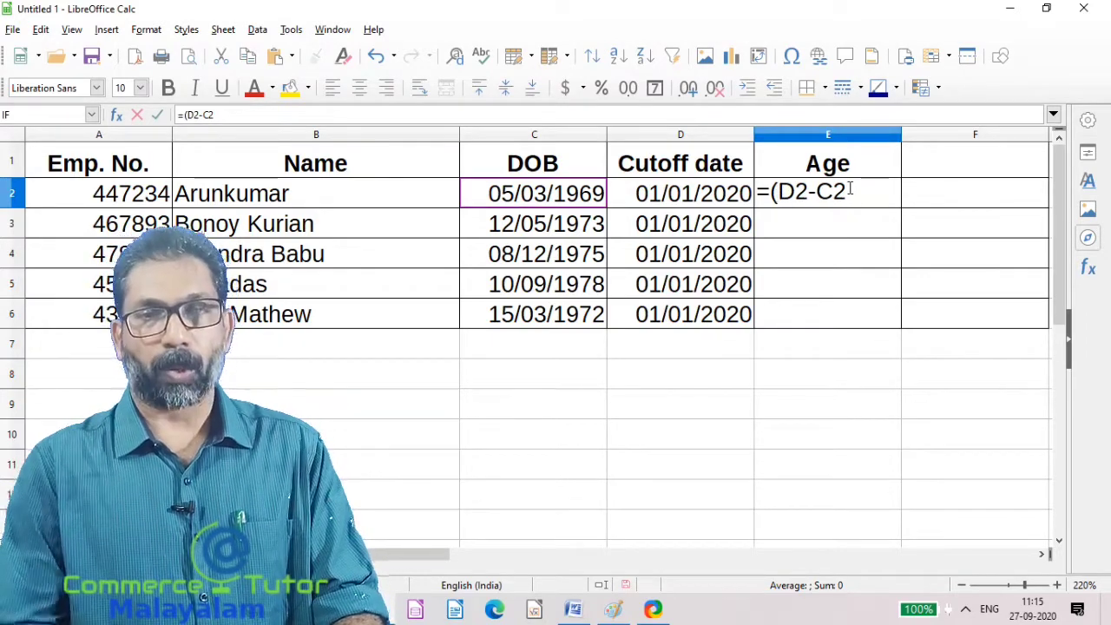
pyautogui.write(')')
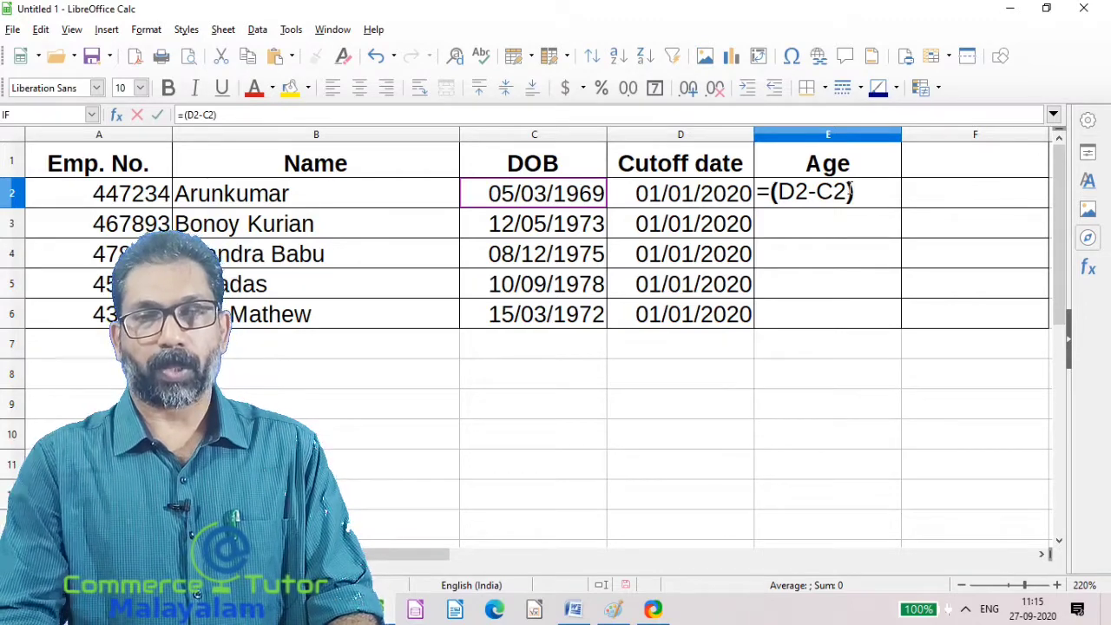
pyautogui.write('-')
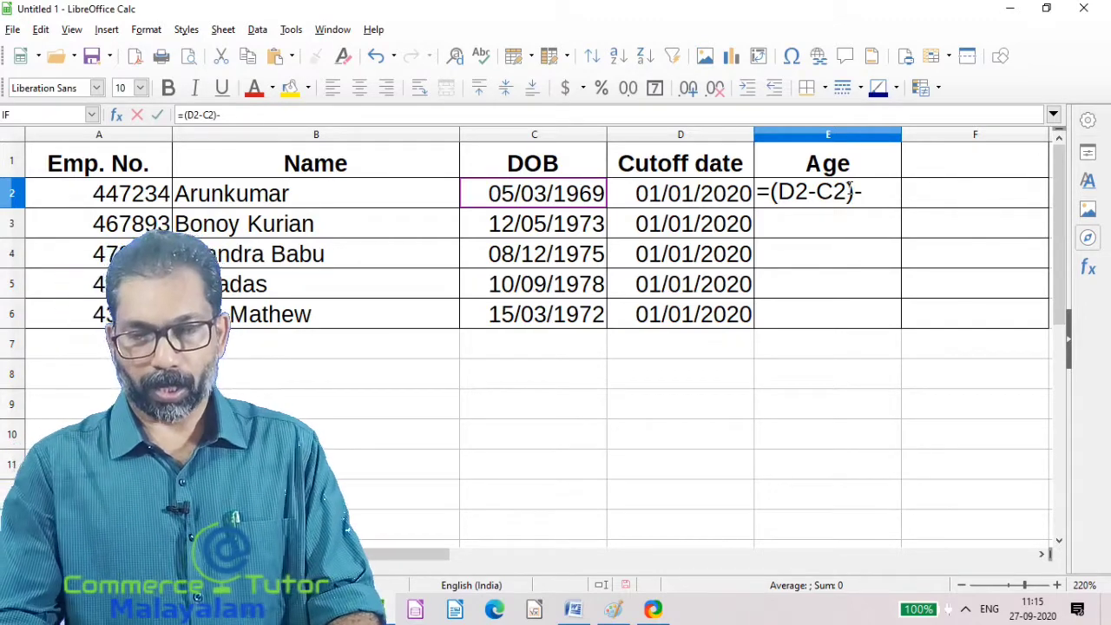
pyautogui.press('BackSpace')
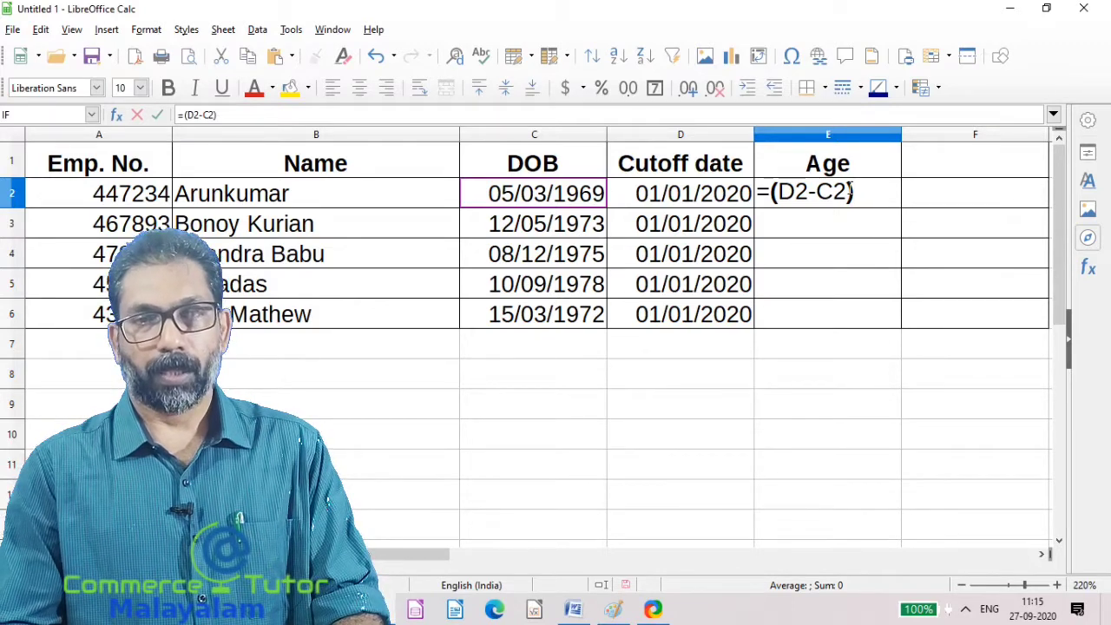
pyautogui.write('/3')
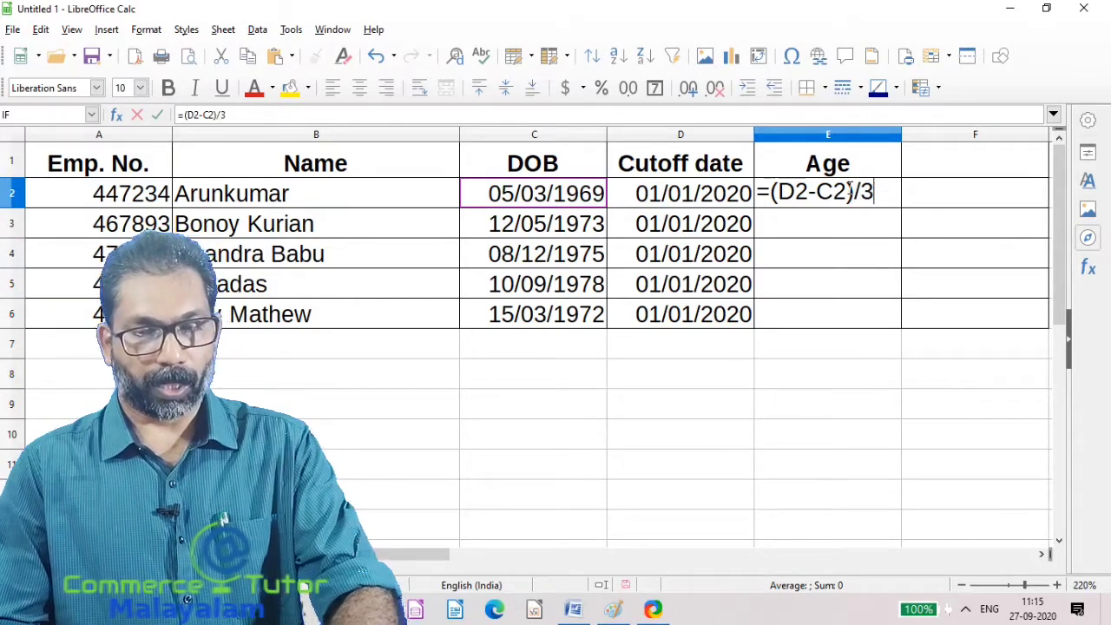
pyautogui.write('65.2')
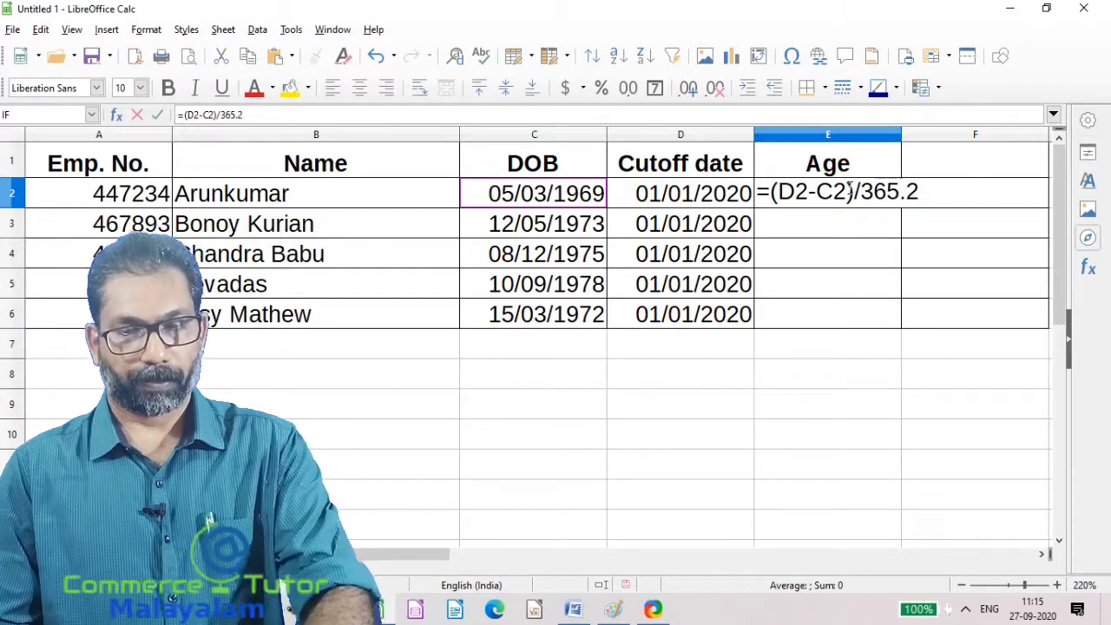
pyautogui.write('5')
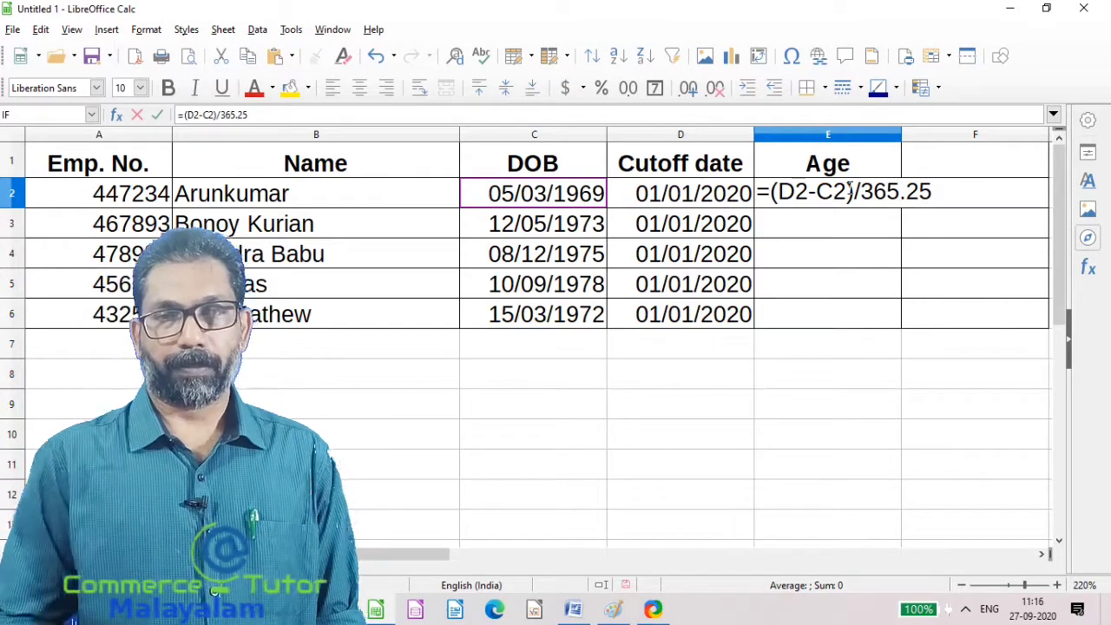
pyautogui.press('Return')
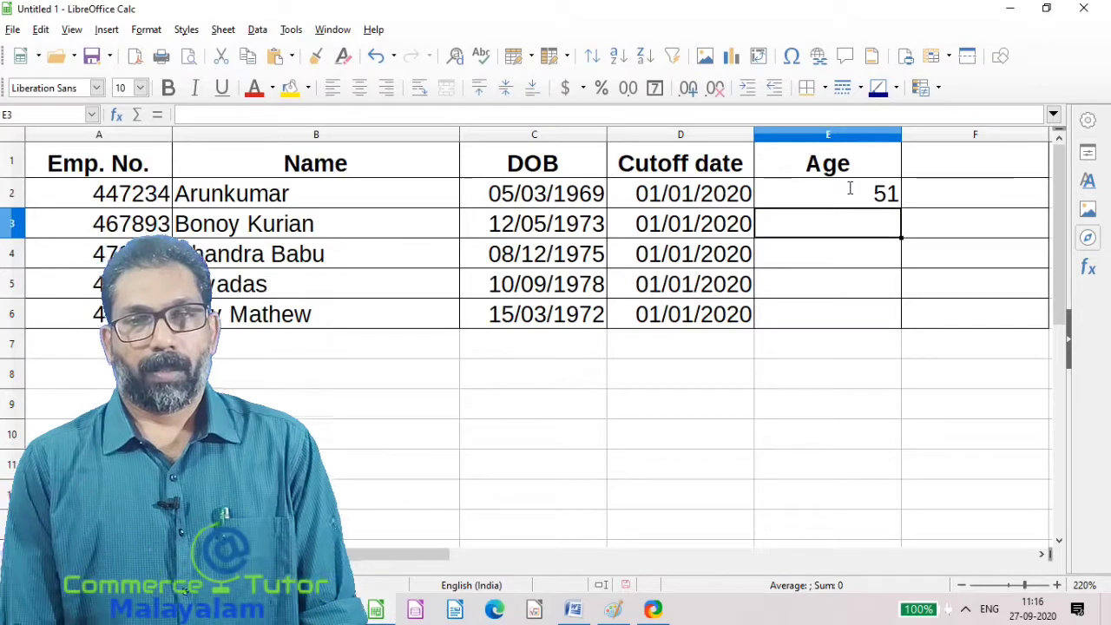
# Apply the Number format with 0 decimal places to cell E2 and fill its age formula down to E6
pyautogui.click(853, 194)
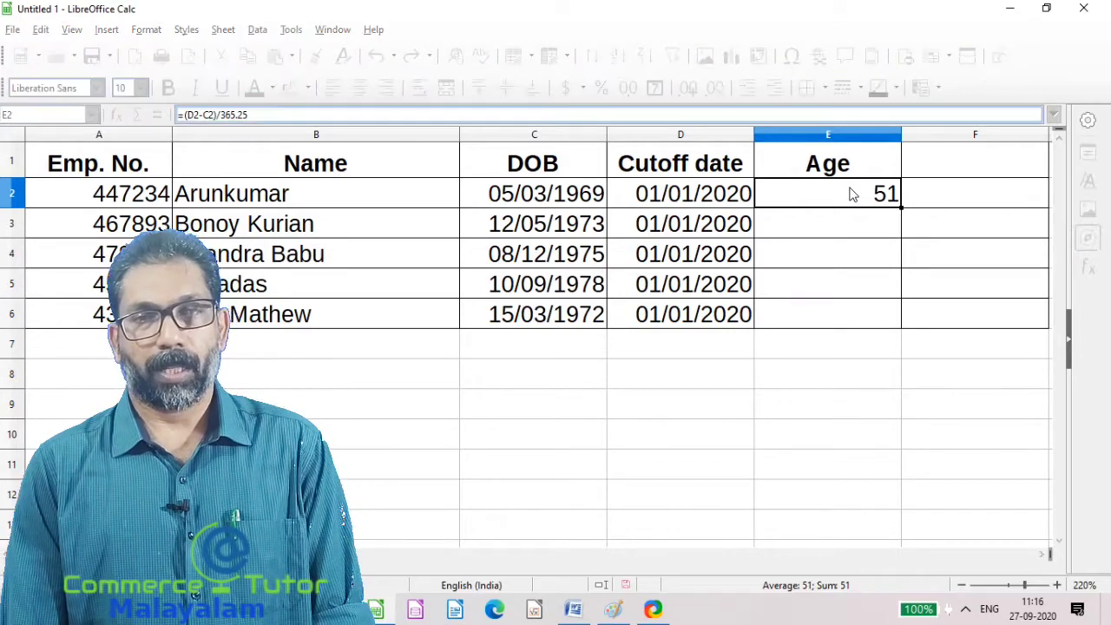
pyautogui.rightClick(842, 194)
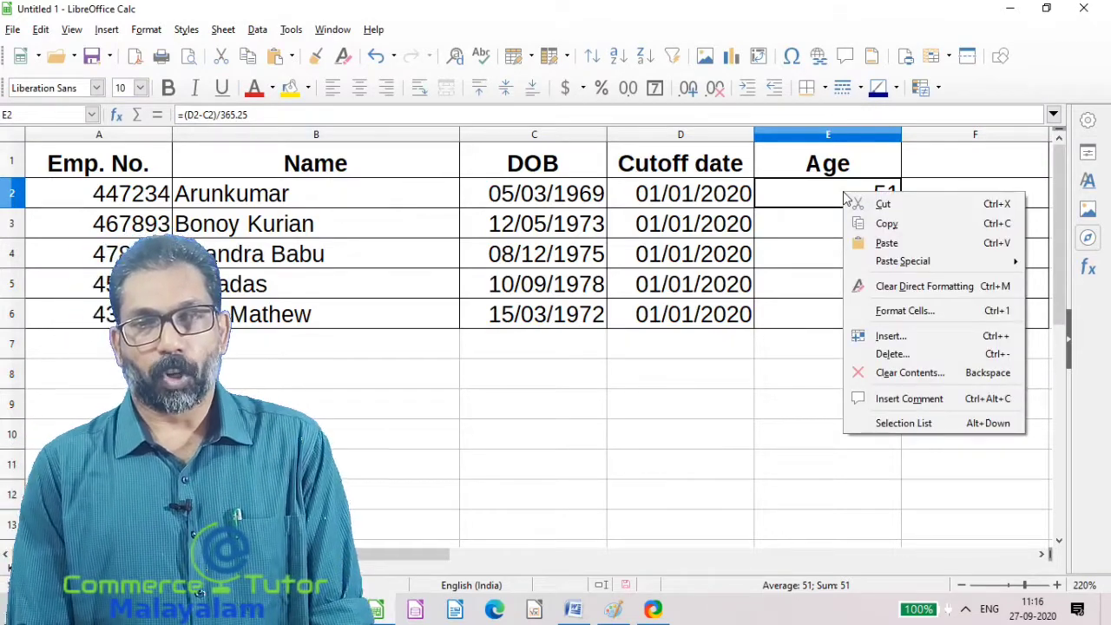
pyautogui.click(970, 315)
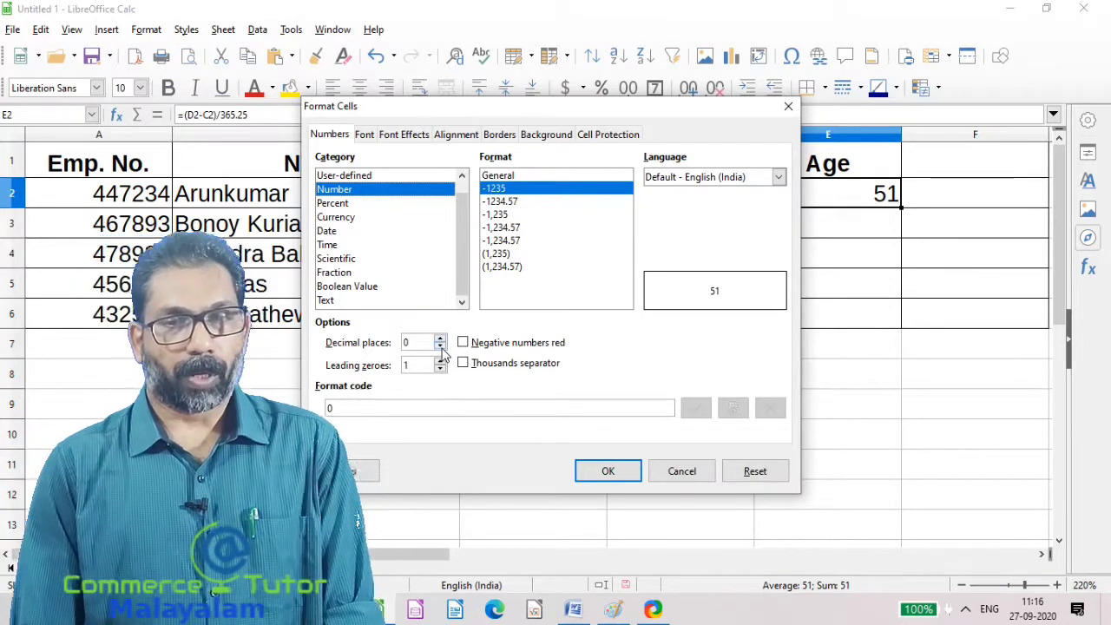
pyautogui.click(612, 486)
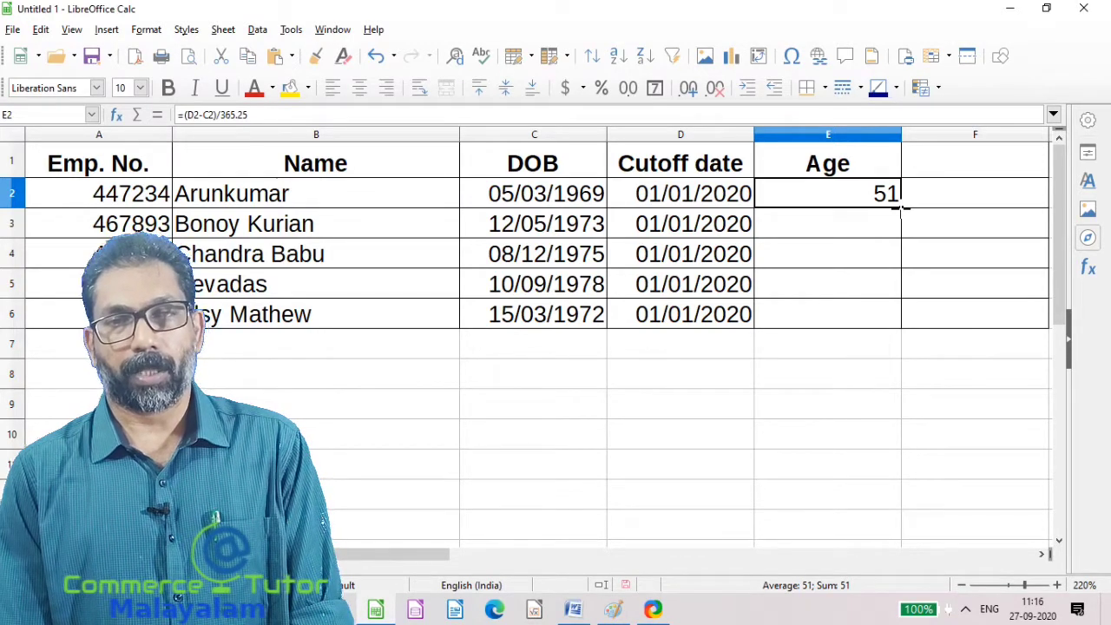
pyautogui.moveTo(901, 208); pyautogui.dragTo(896, 322)
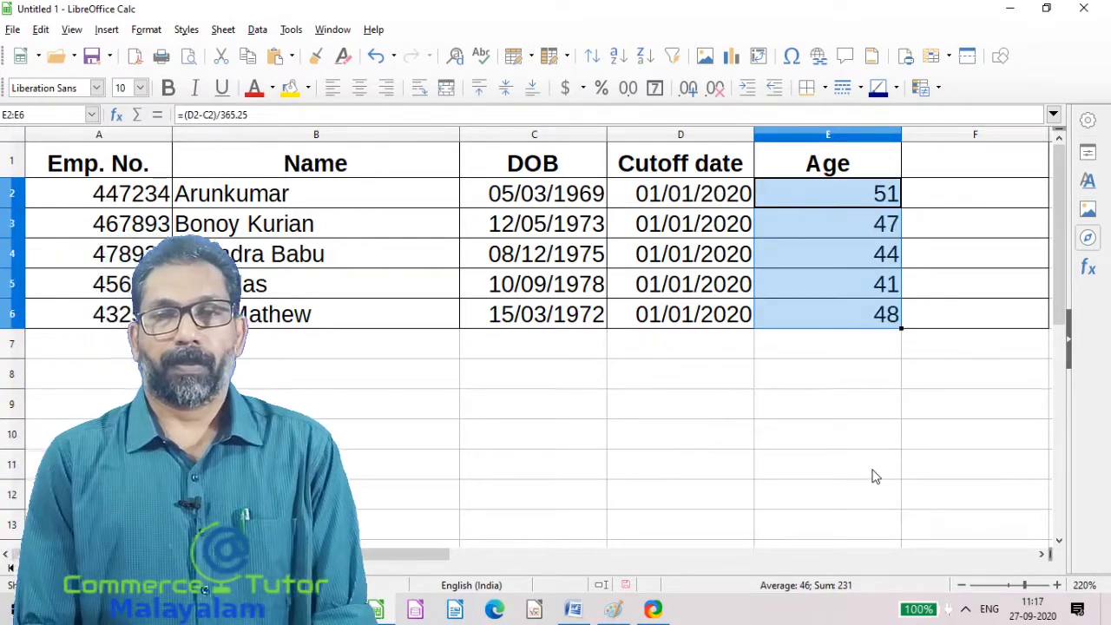
# Enter the column heading Promotion in cell F1, beside the Age heading
pyautogui.click(988, 174)
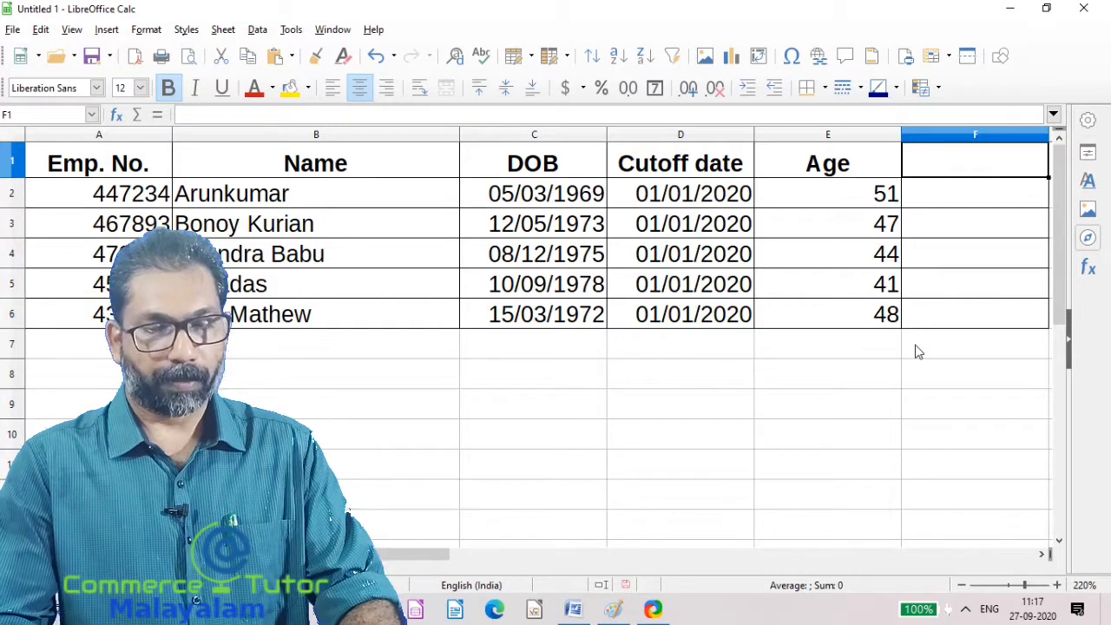
pyautogui.write('Pr')
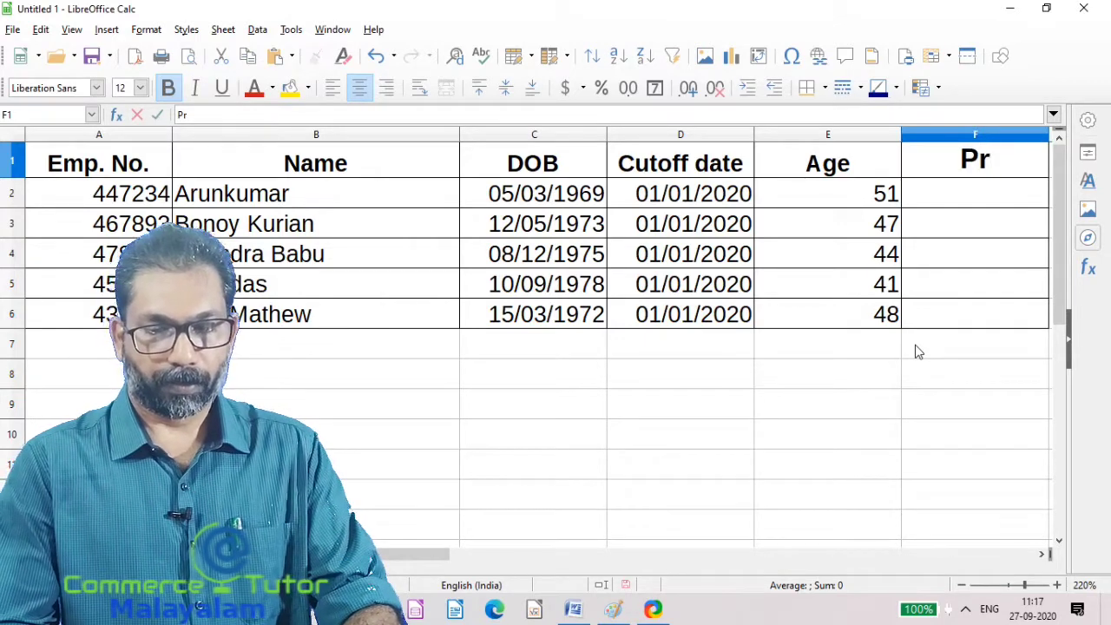
pyautogui.write('omot')
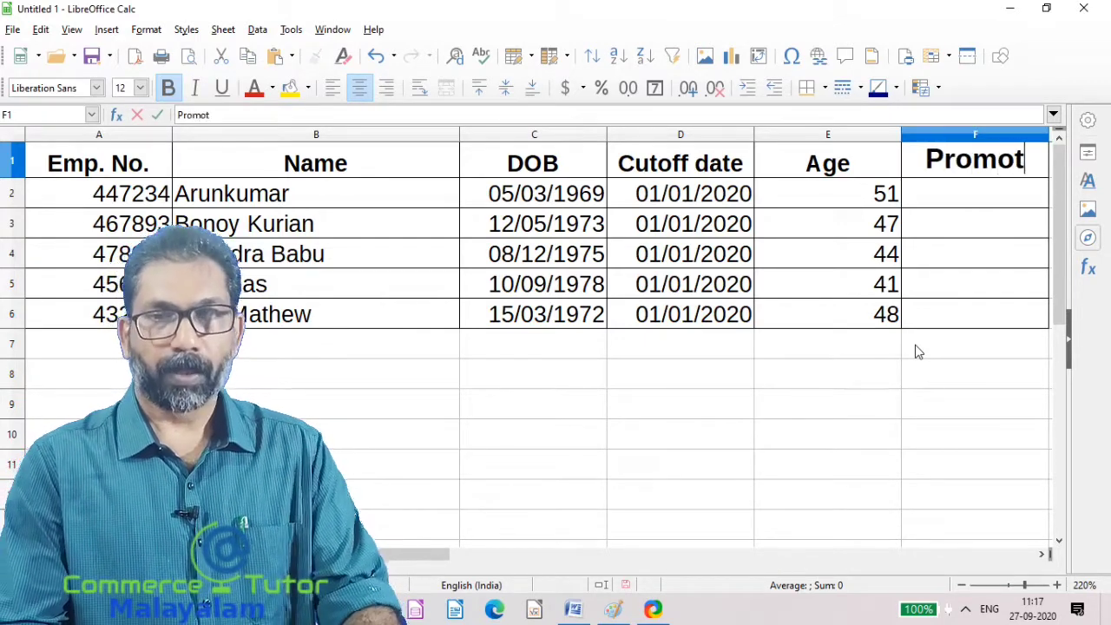
pyautogui.write('ion')
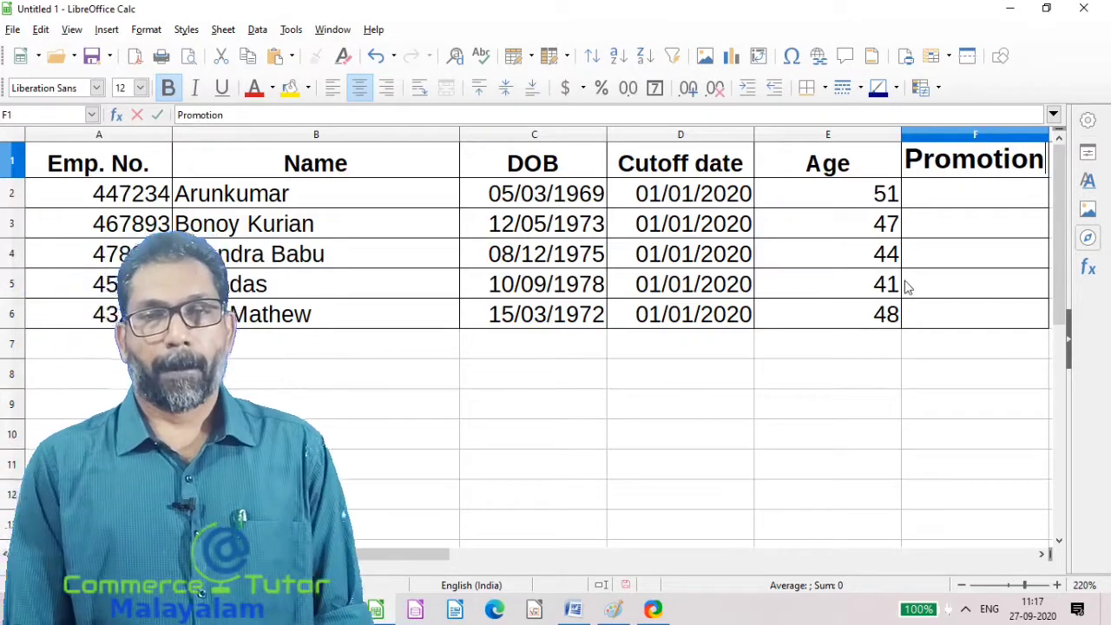
# Begin an IF formula in cell F2 that tests whether the first employee's age is at least 45, =IF(E2>=45
pyautogui.click(958, 206)
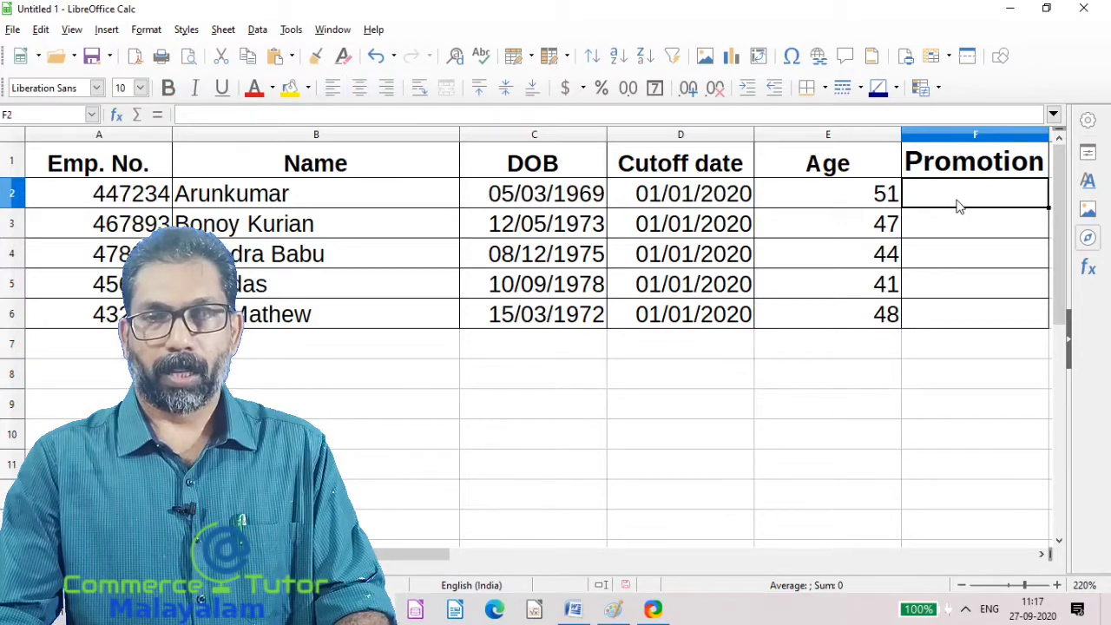
pyautogui.write('=')
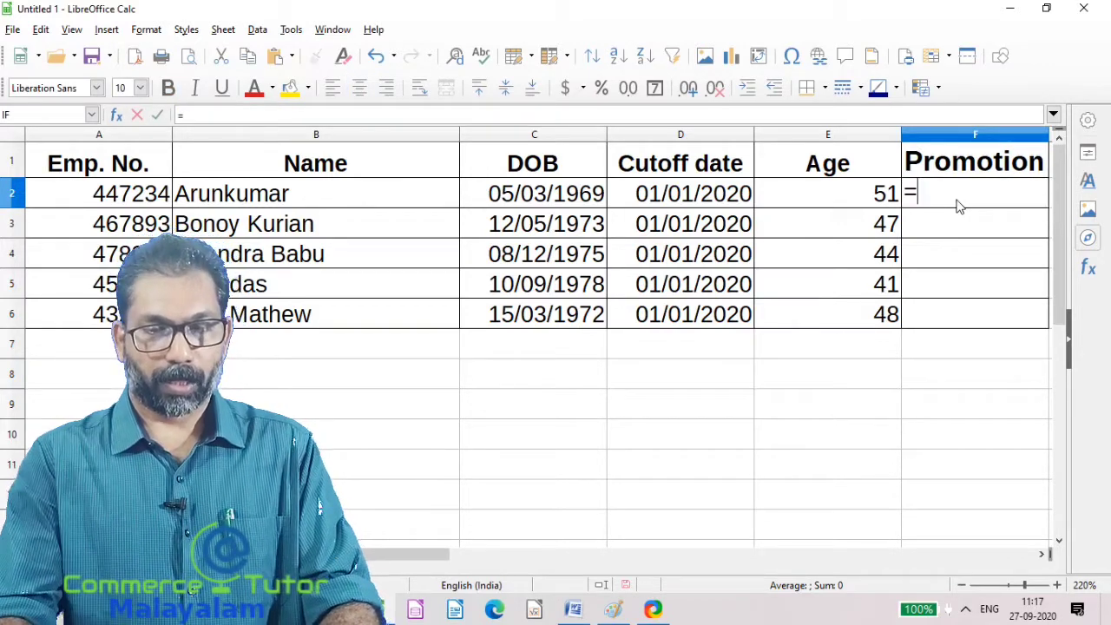
pyautogui.write('I')
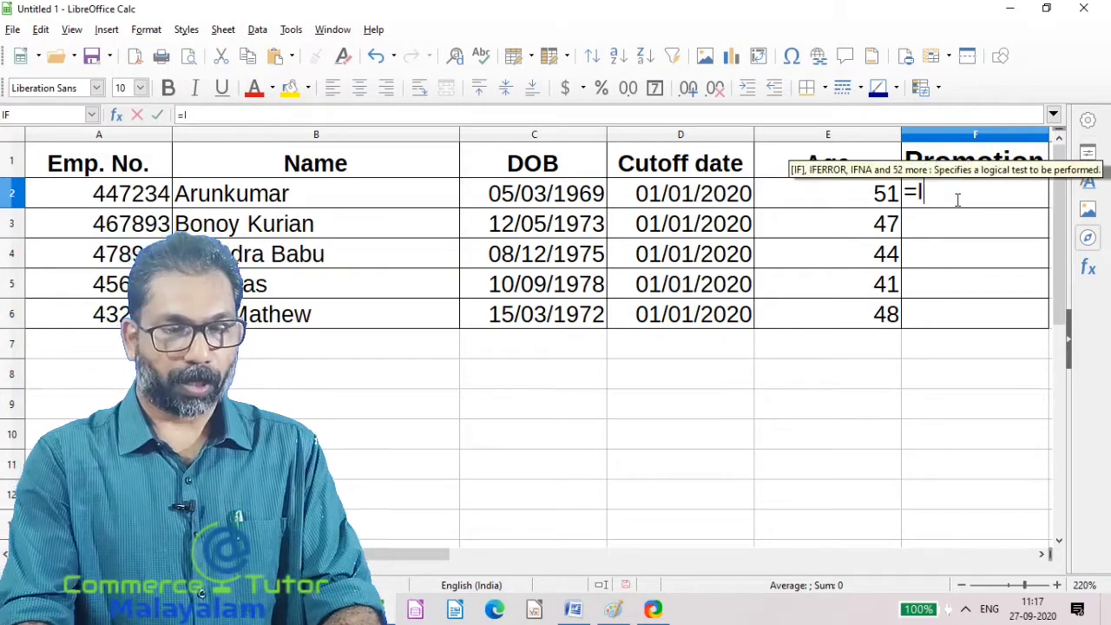
pyautogui.write('F')
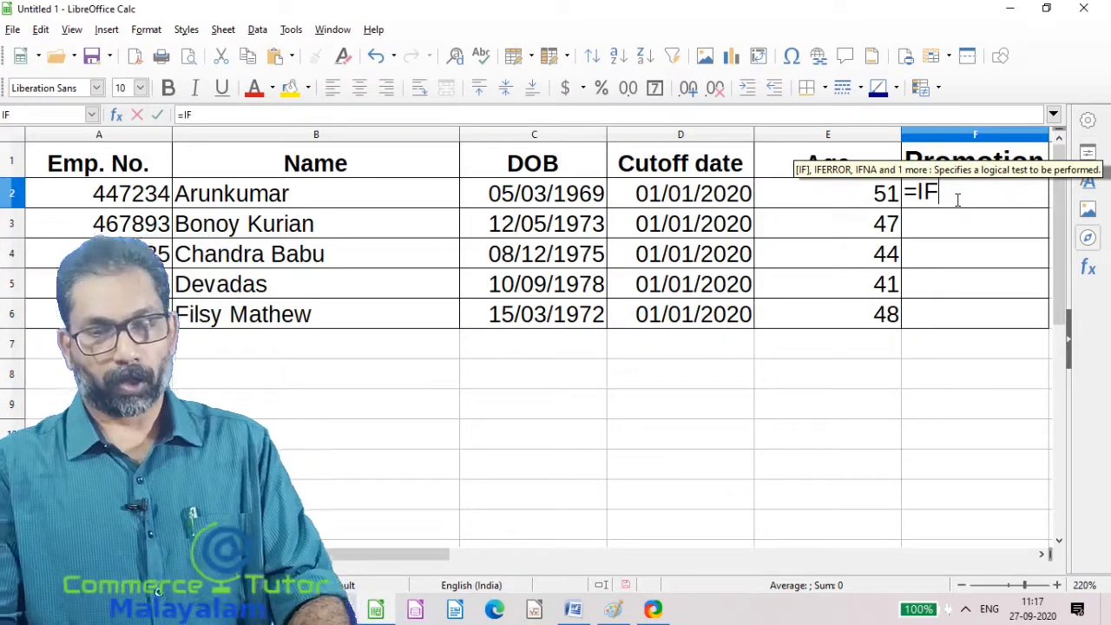
pyautogui.write('(')
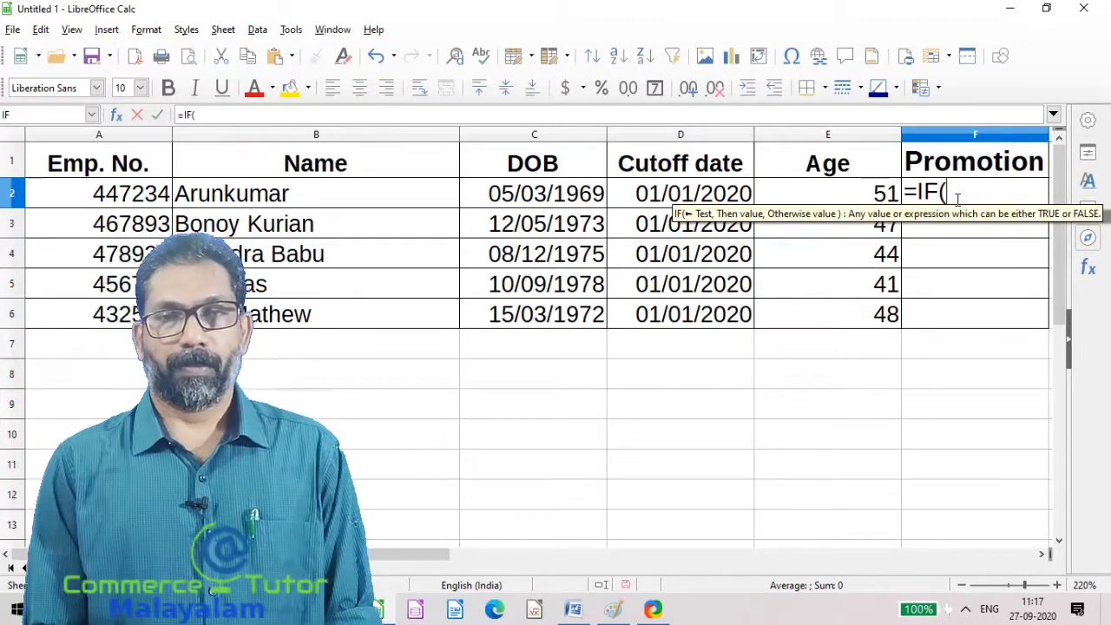
pyautogui.click(858, 196)
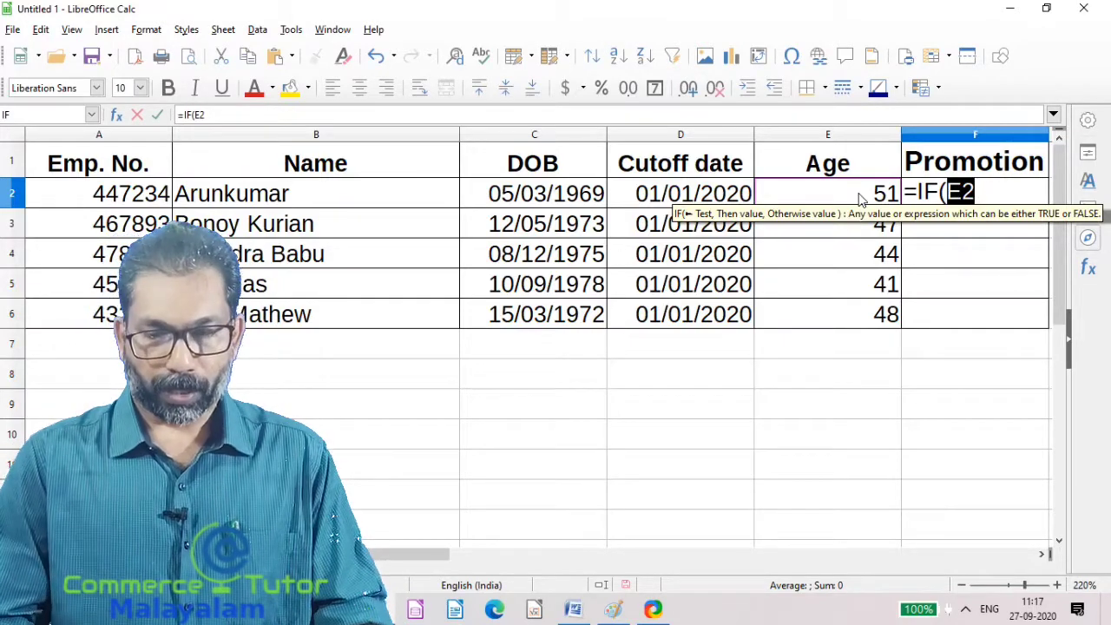
pyautogui.write('>')
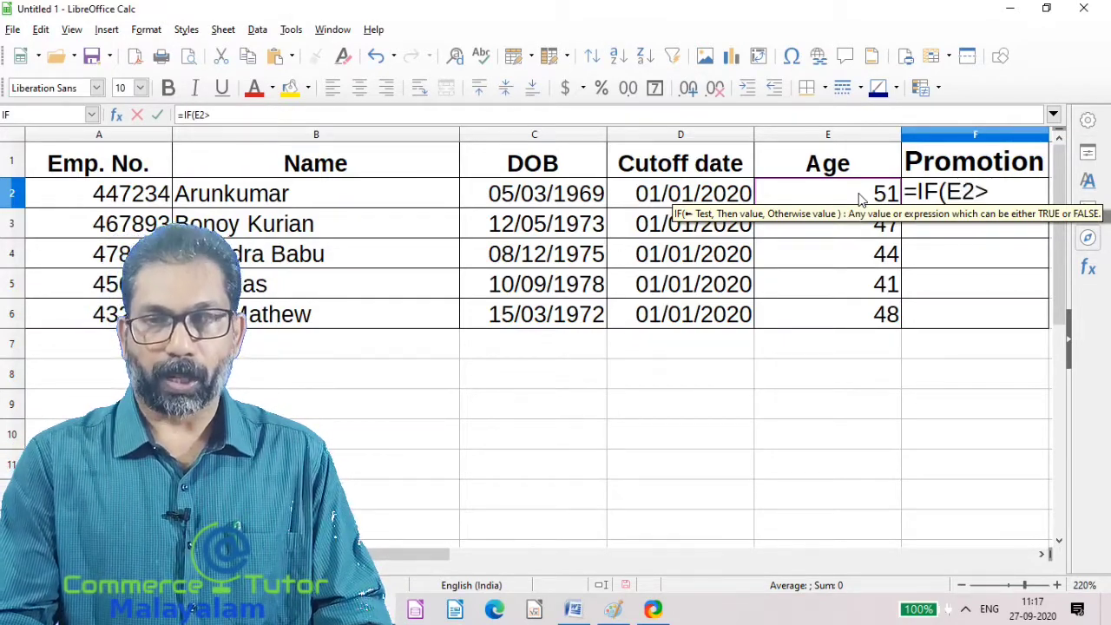
pyautogui.write('=')
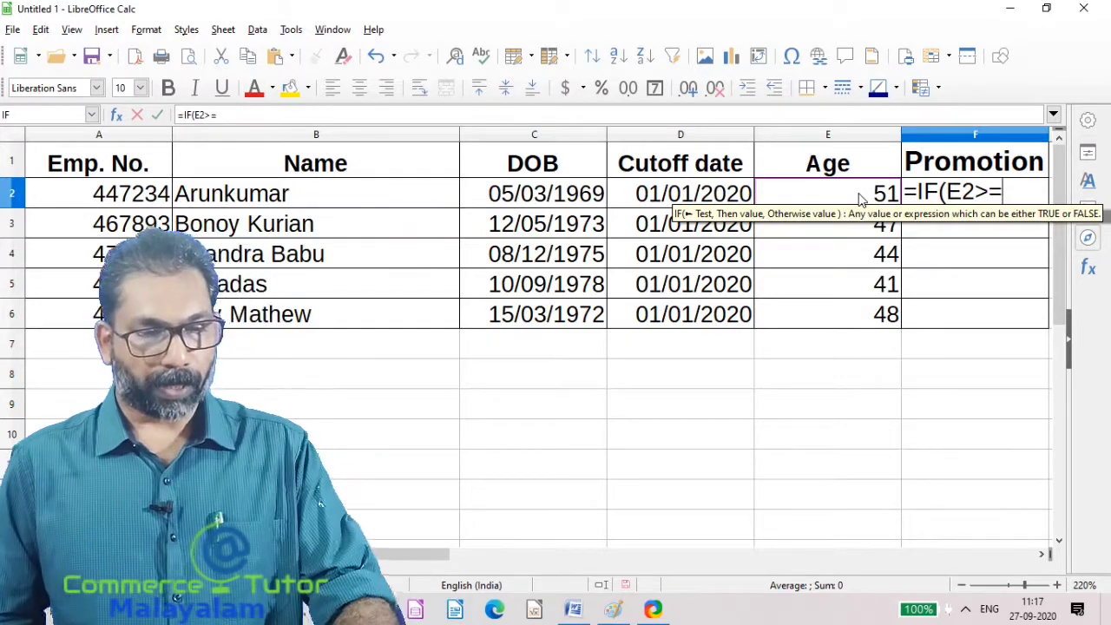
pyautogui.write('45')
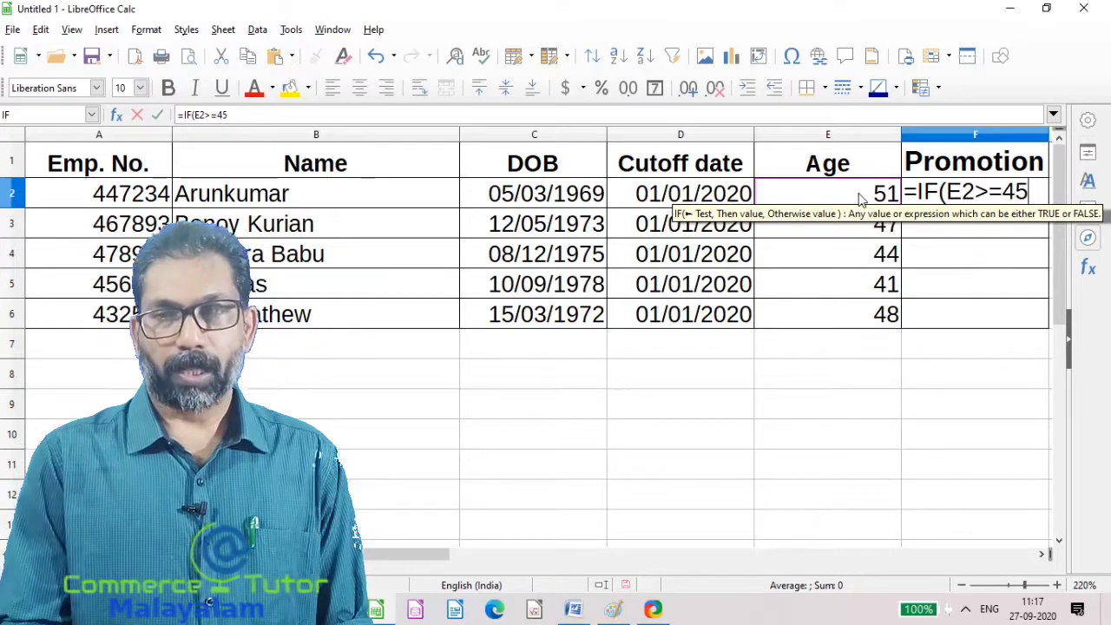
# Add "Eligible" as the IF formula's result in cell F2 for when the age test is true
pyautogui.write(',')
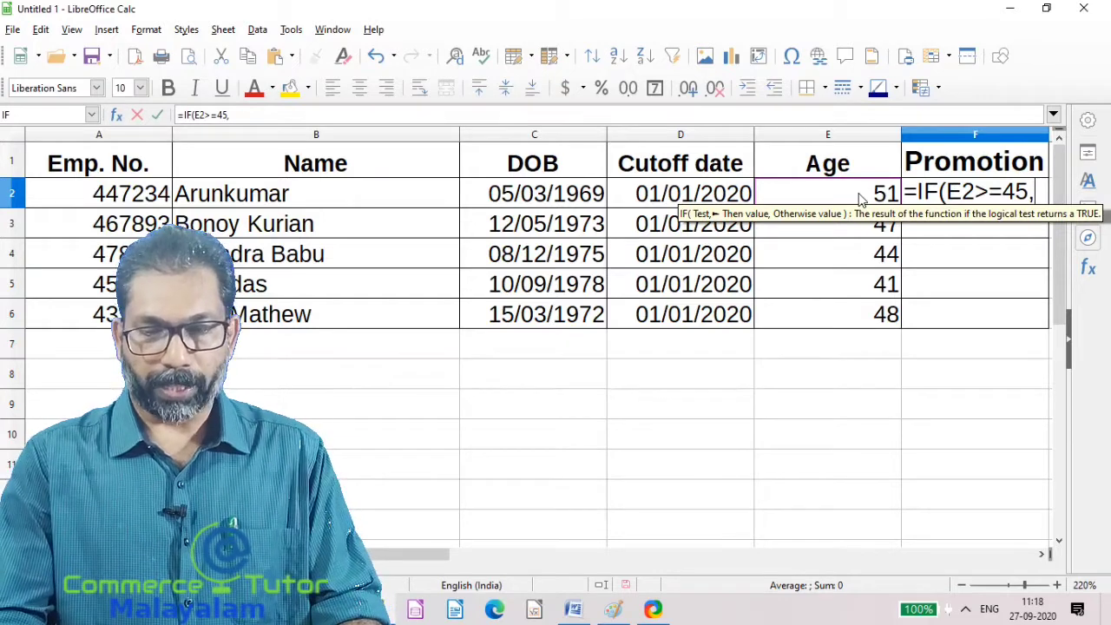
pyautogui.write('"')
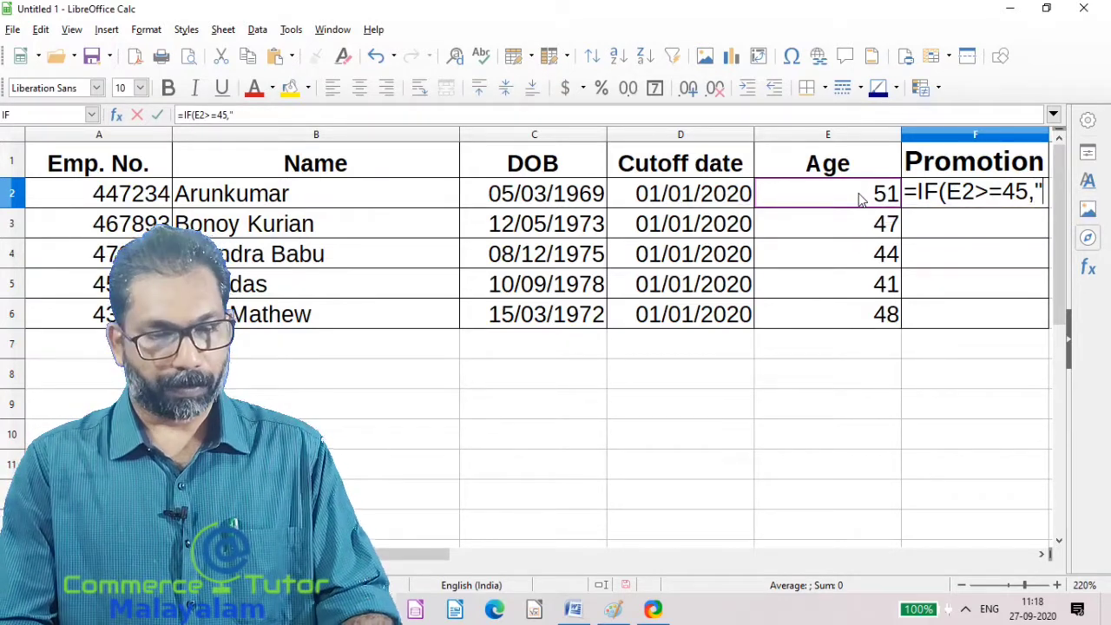
pyautogui.write('El')
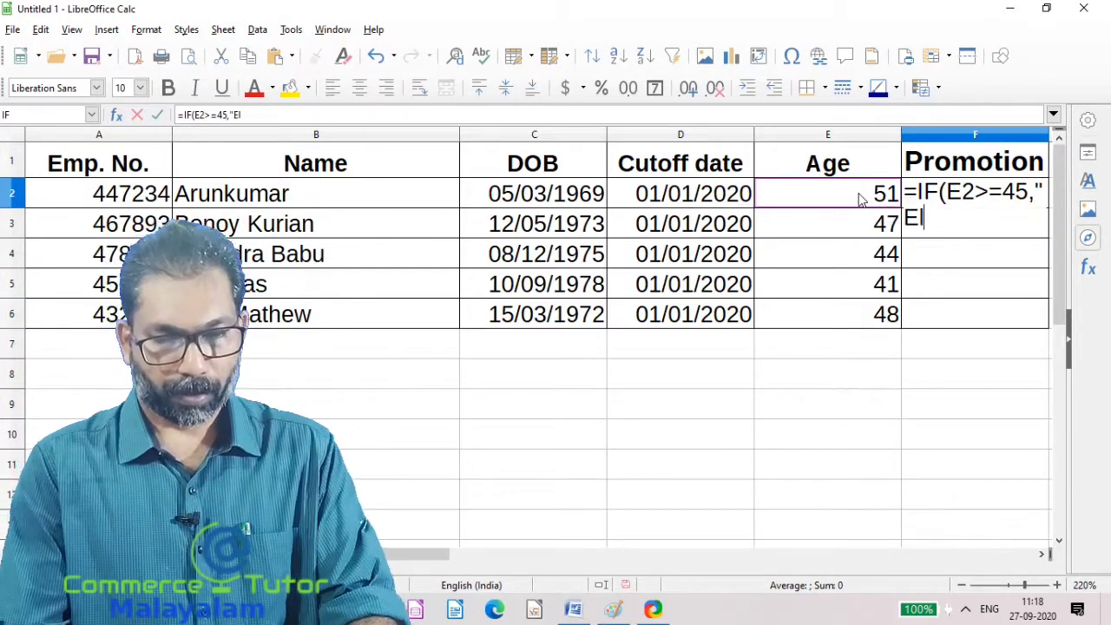
pyautogui.write('igibl')
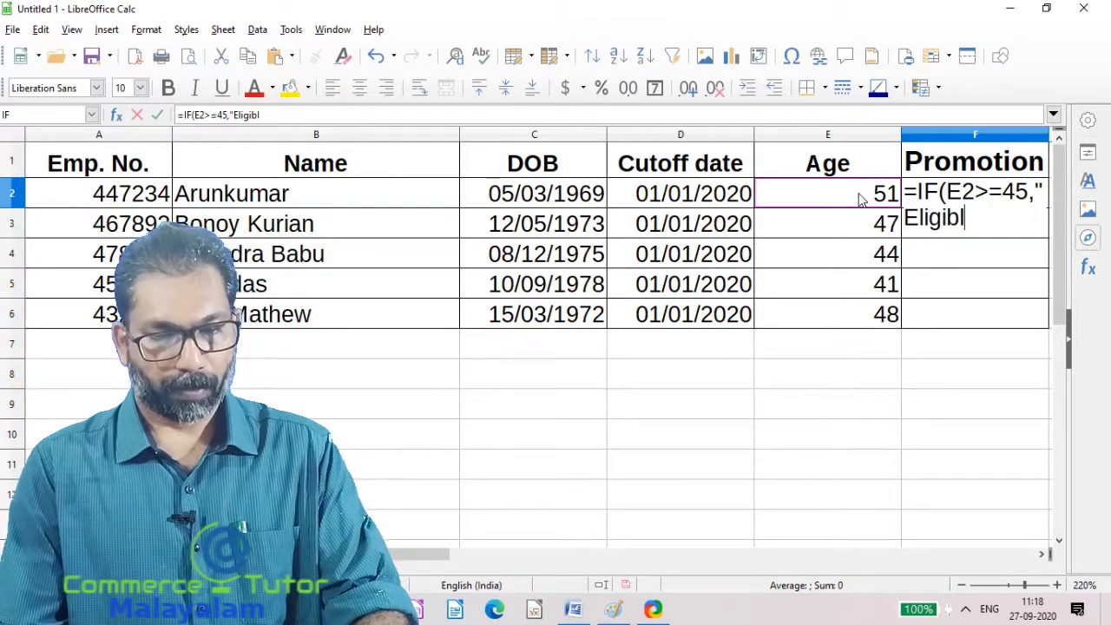
pyautogui.write('e')
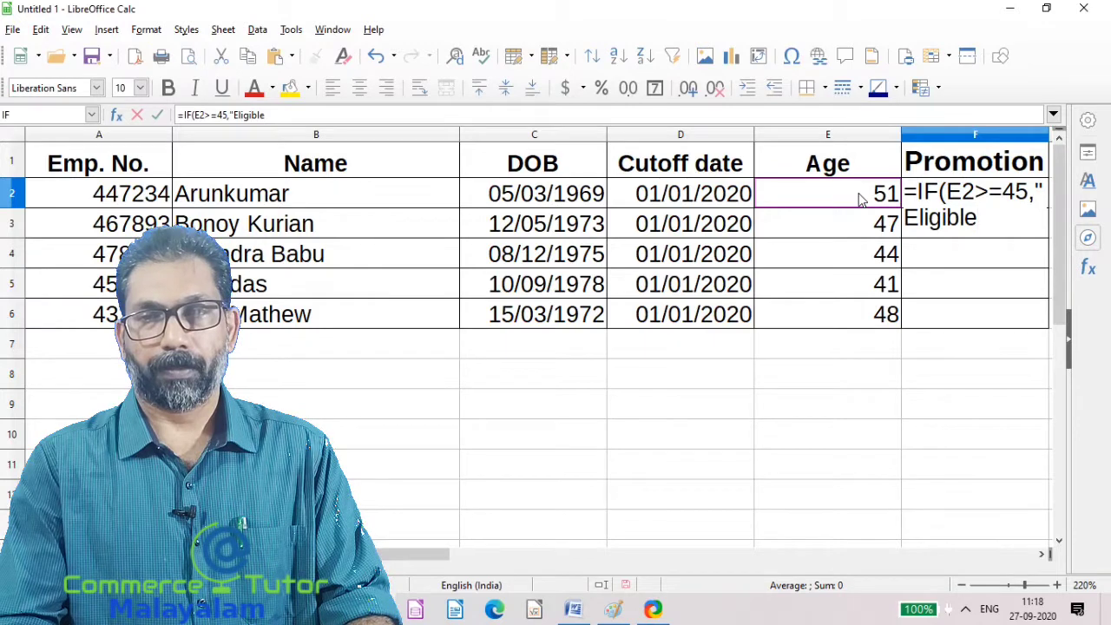
pyautogui.write('"')
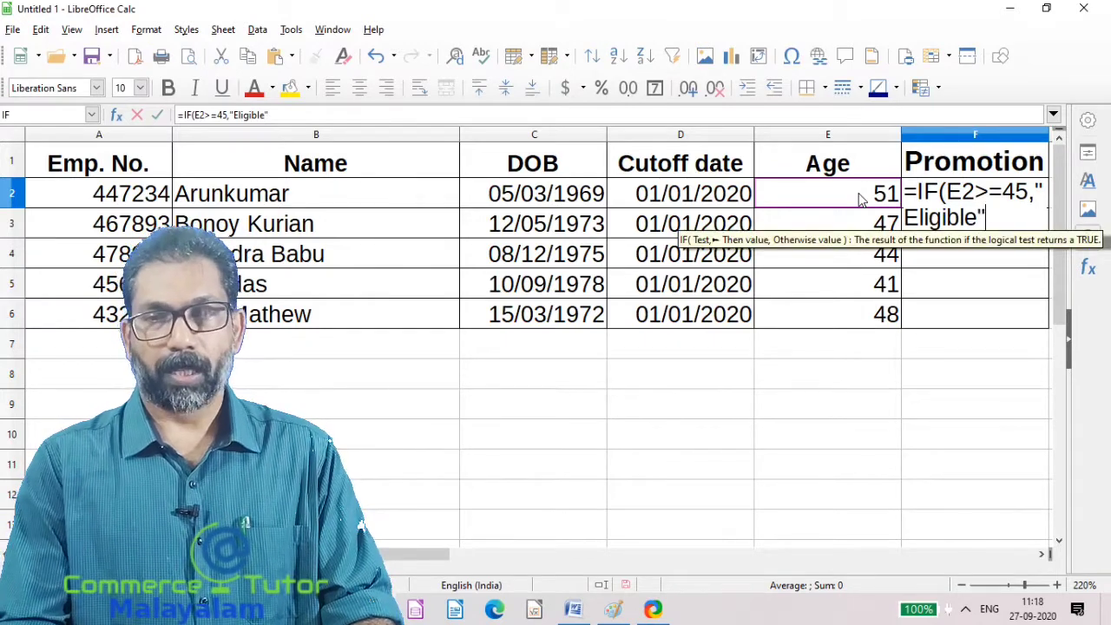
# Add "Not Eligible" as the otherwise value and complete cell F2's formula as =IF(E2>=45,"Eligible","Not Eligible")
pyautogui.write(',')
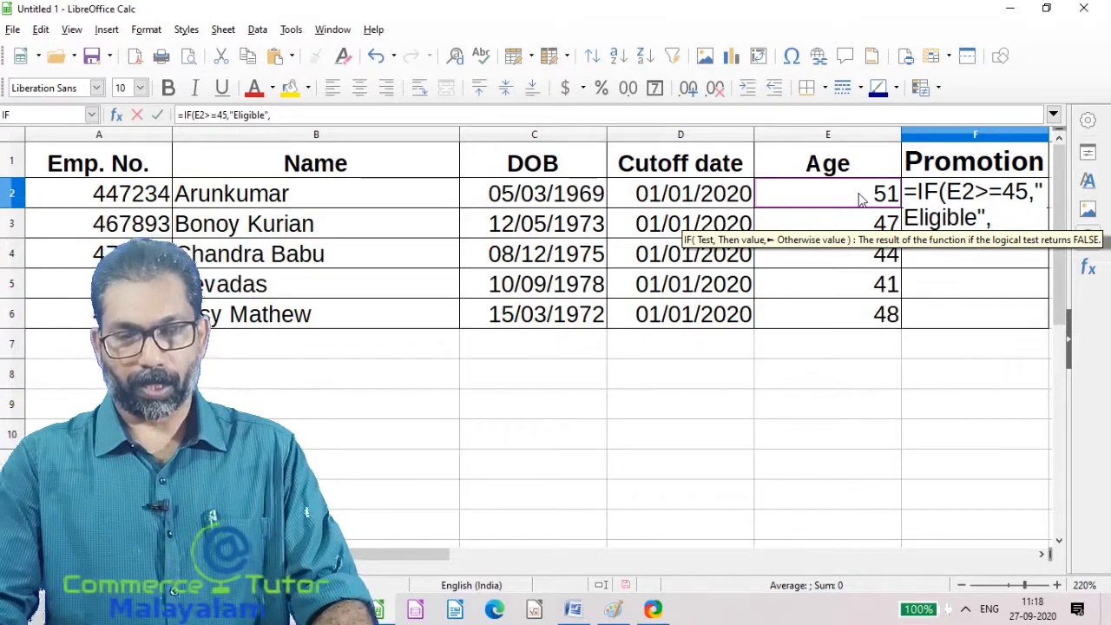
pyautogui.write('"')
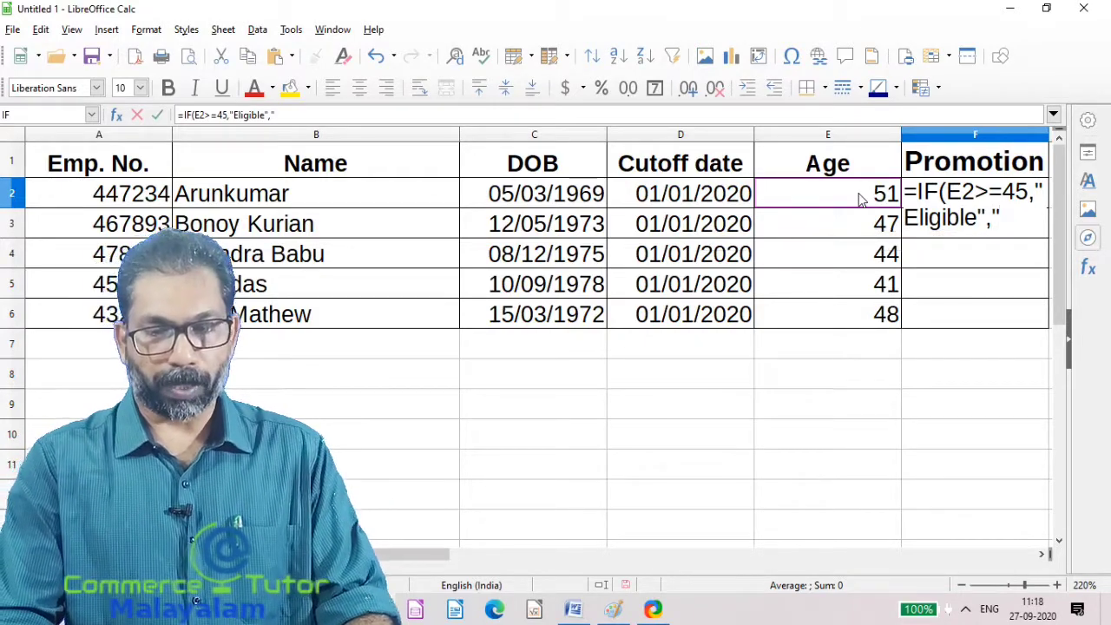
pyautogui.write('No')
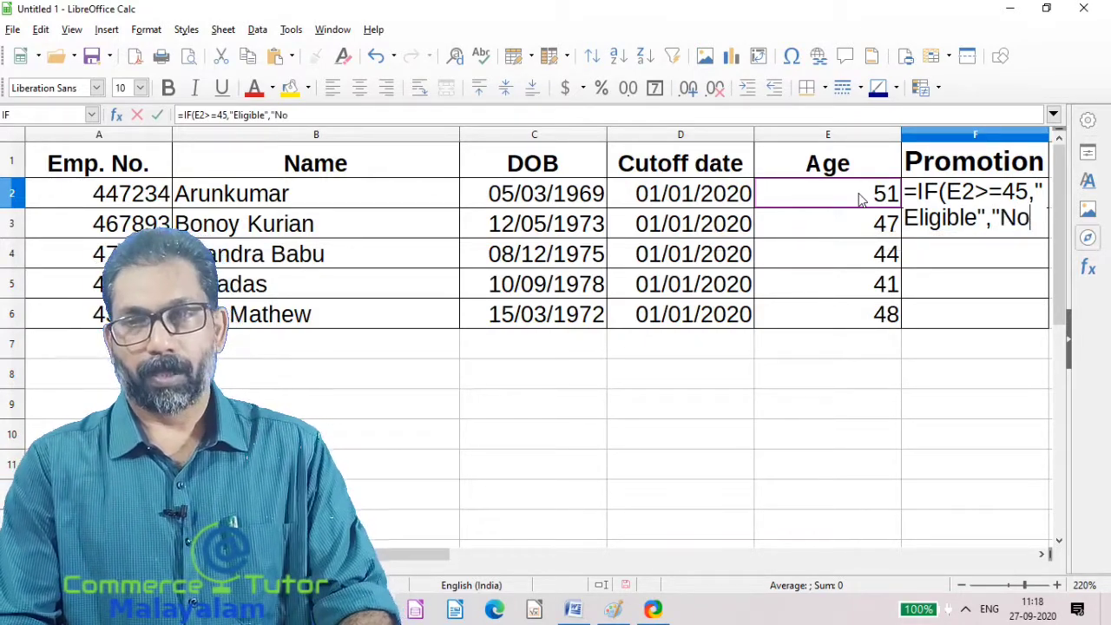
pyautogui.write('t')
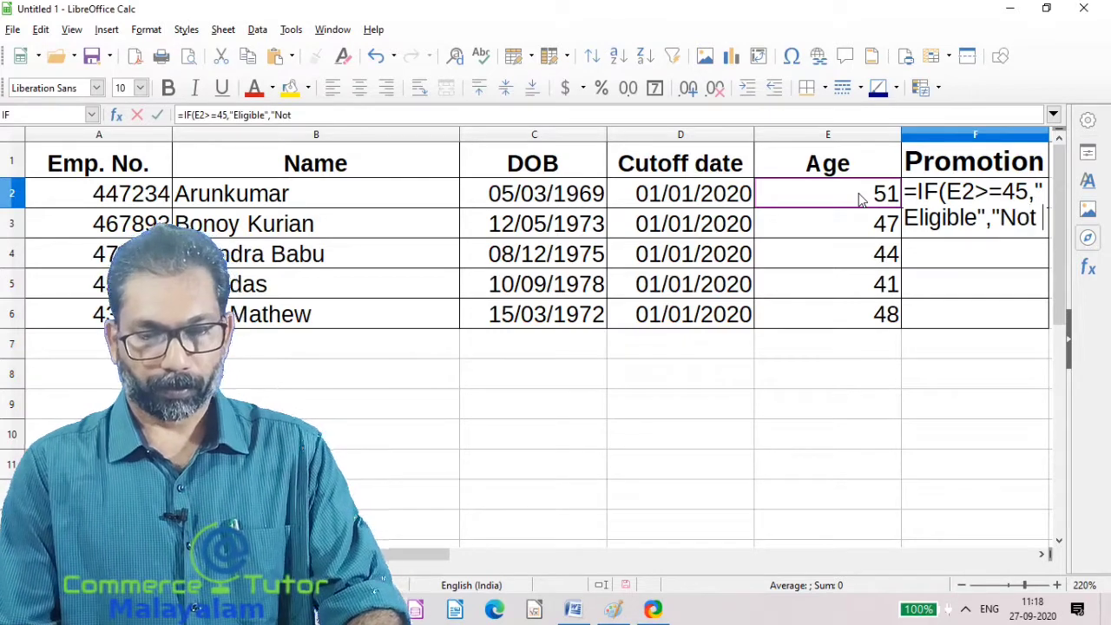
pyautogui.write(' Eli')
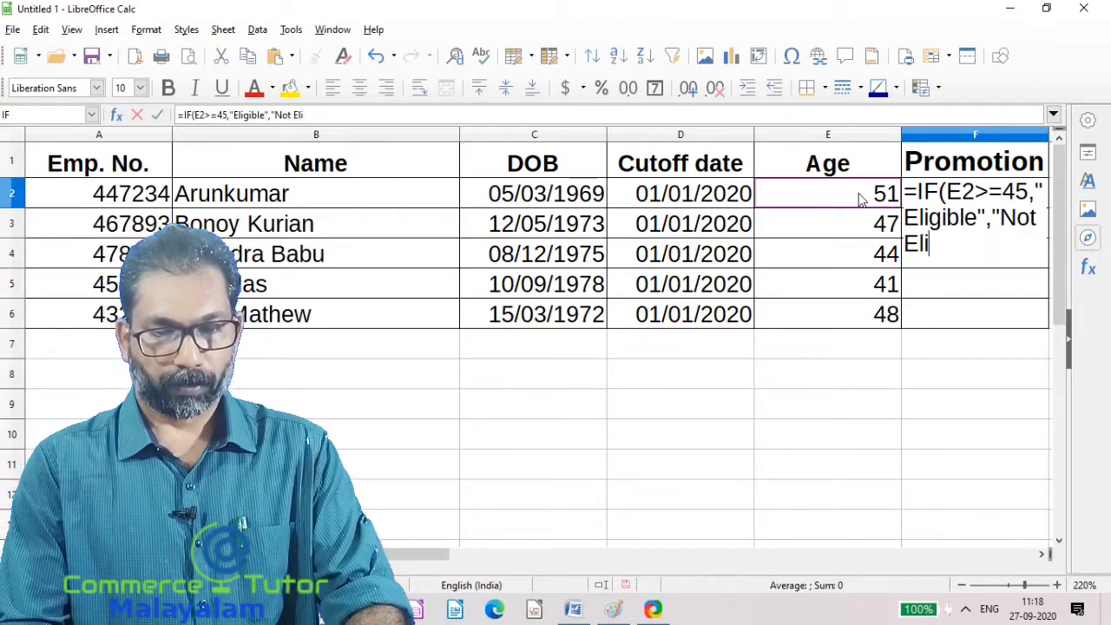
pyautogui.write('gibl')
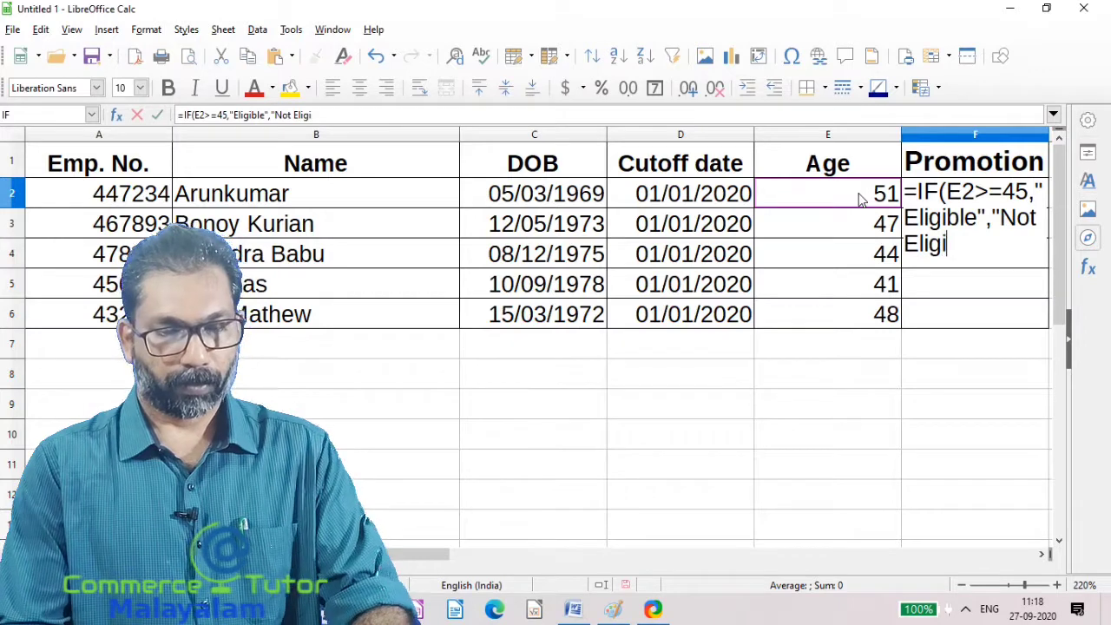
pyautogui.write('e")')
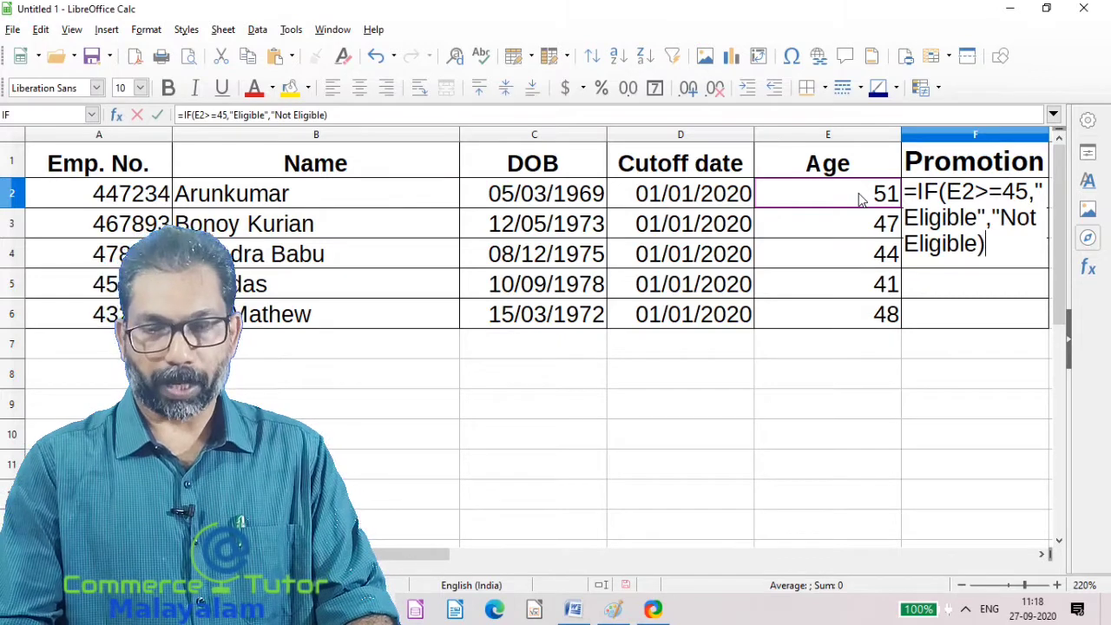
pyautogui.press('BackSpace')
pyautogui.write('"')
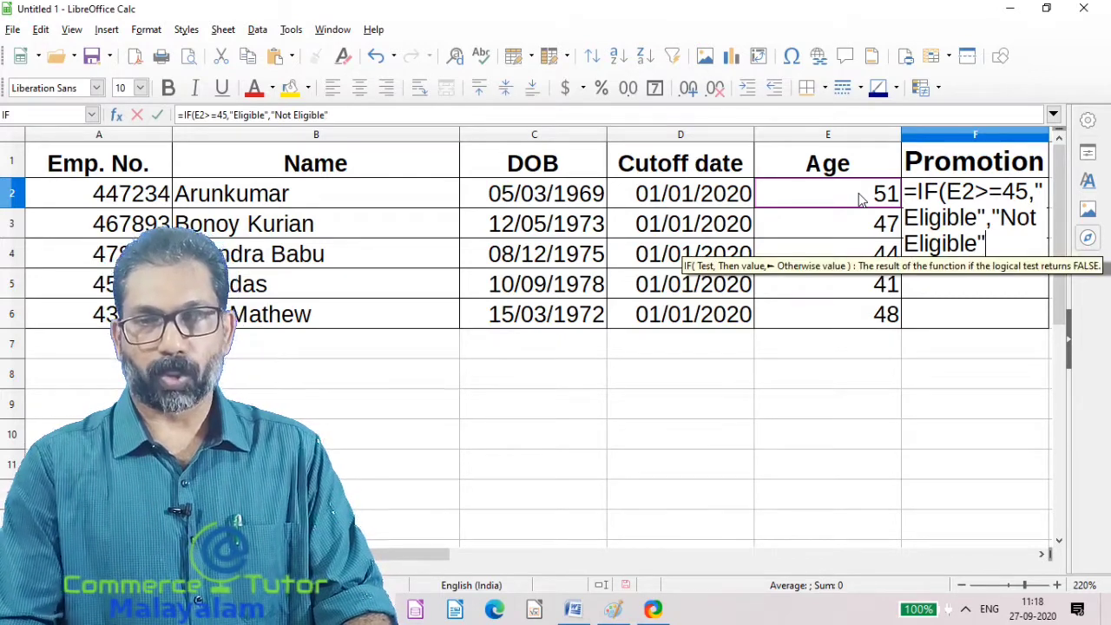
pyautogui.write(')')
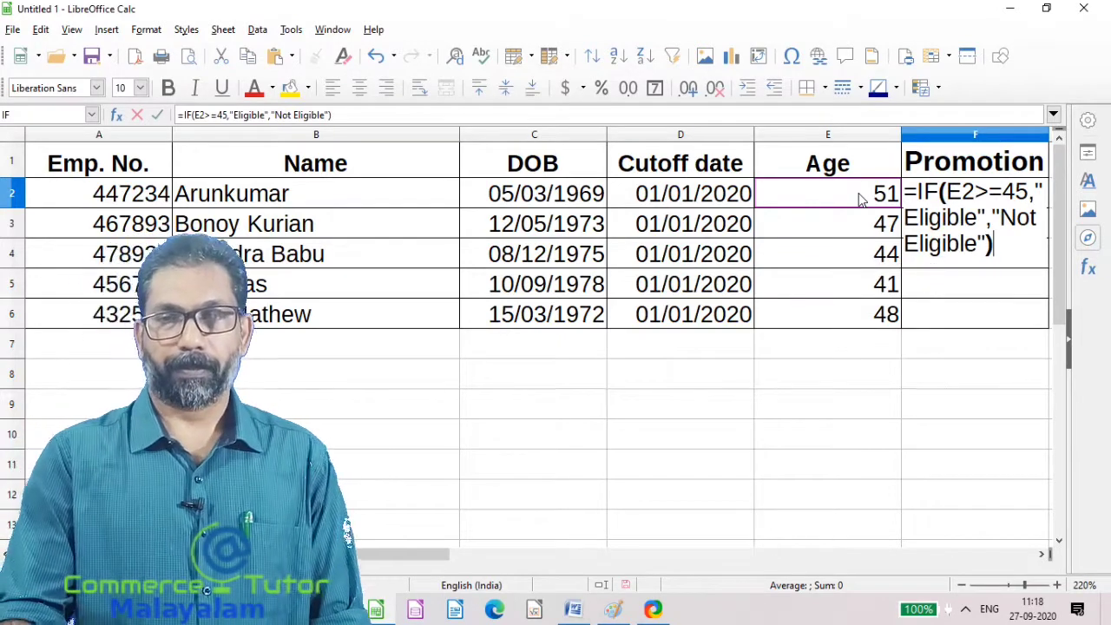
pyautogui.press('Return')
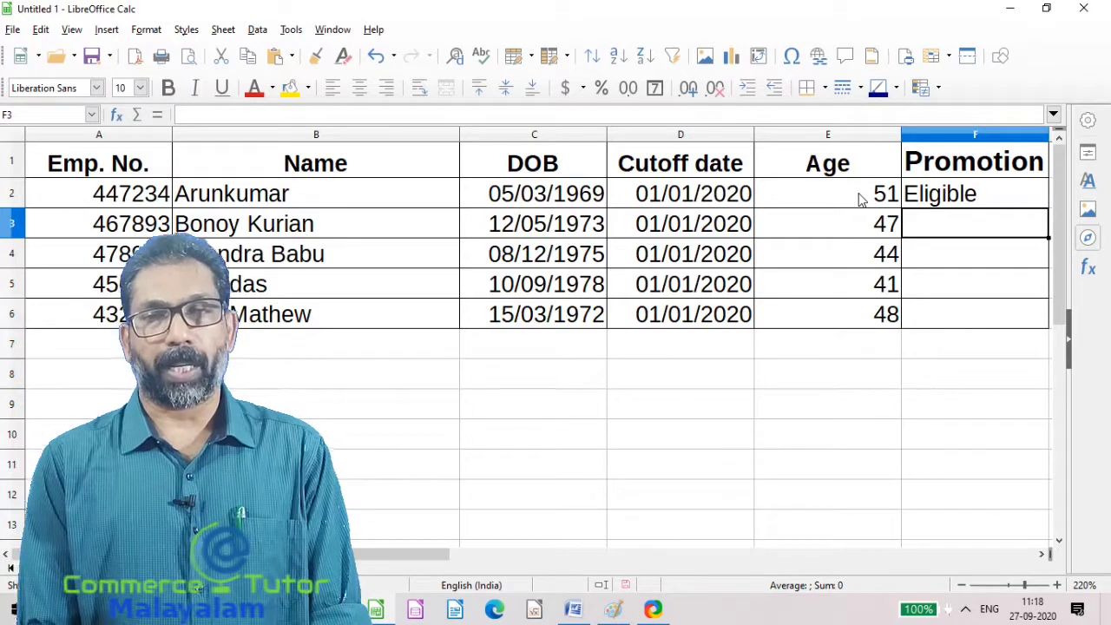
# Fill the promotion eligibility formula from cell F2 down to F6 for the remaining employees
pyautogui.click(1015, 196)
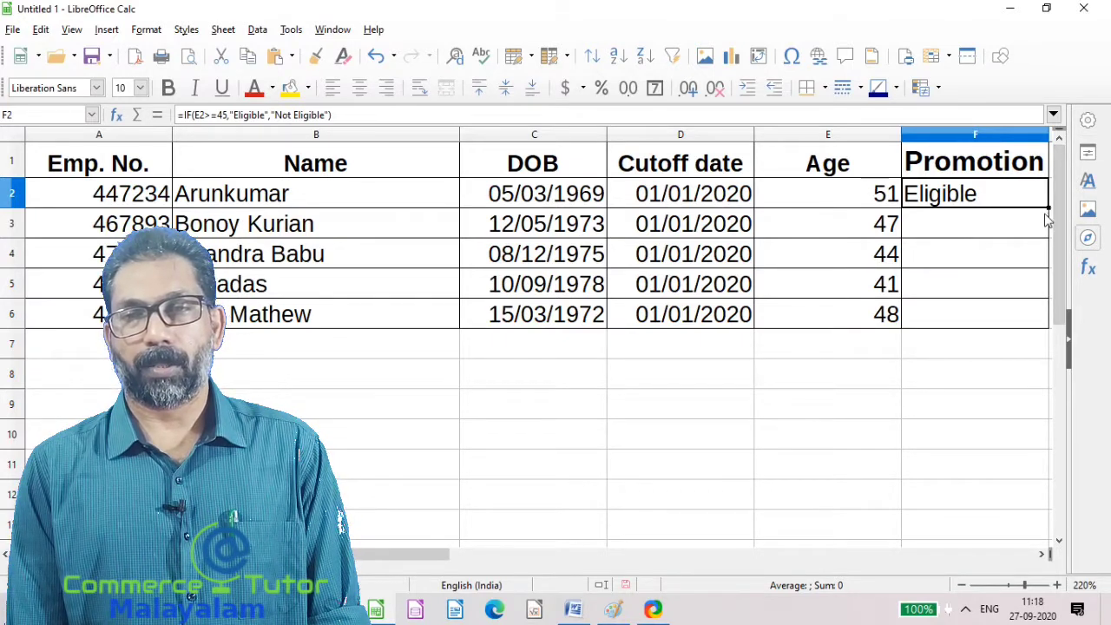
pyautogui.moveTo(1047, 207); pyautogui.dragTo(1047, 323)
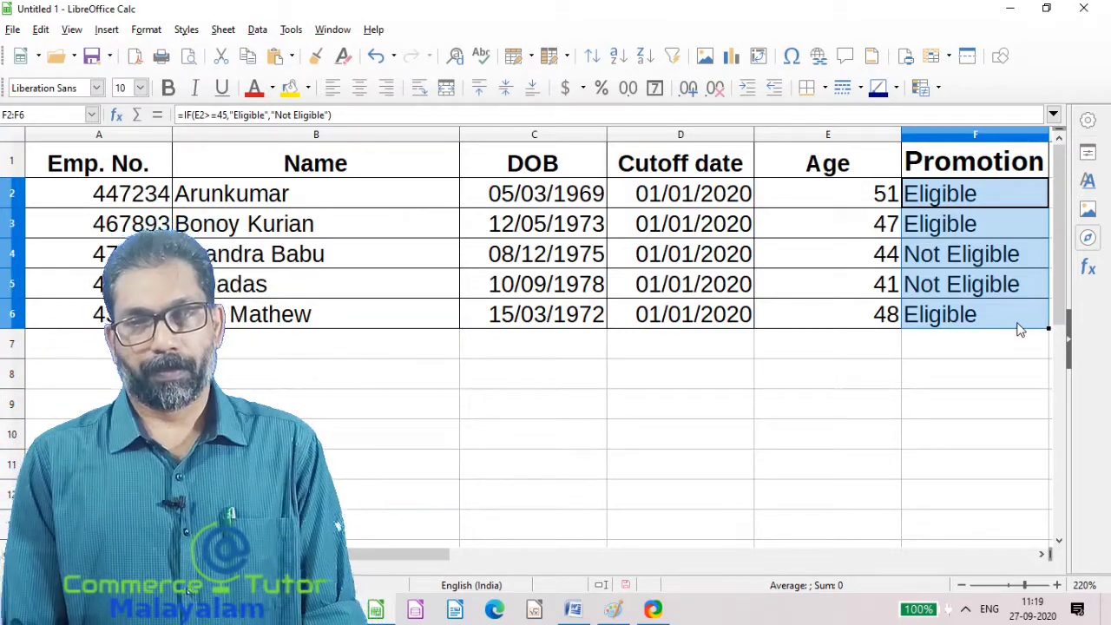
pyautogui.click(761, 355)
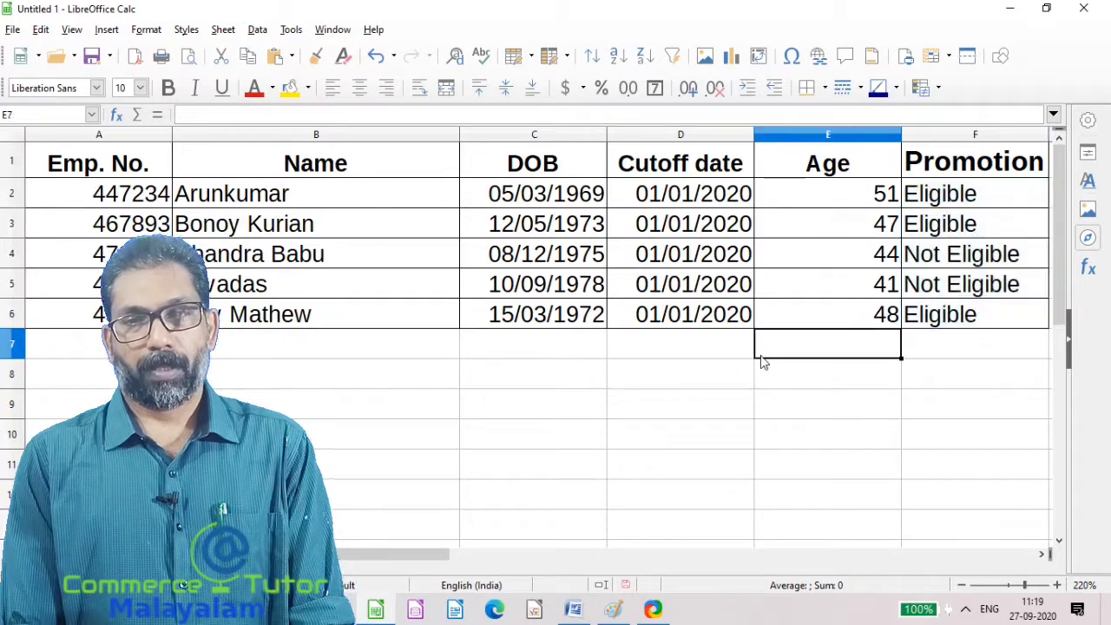